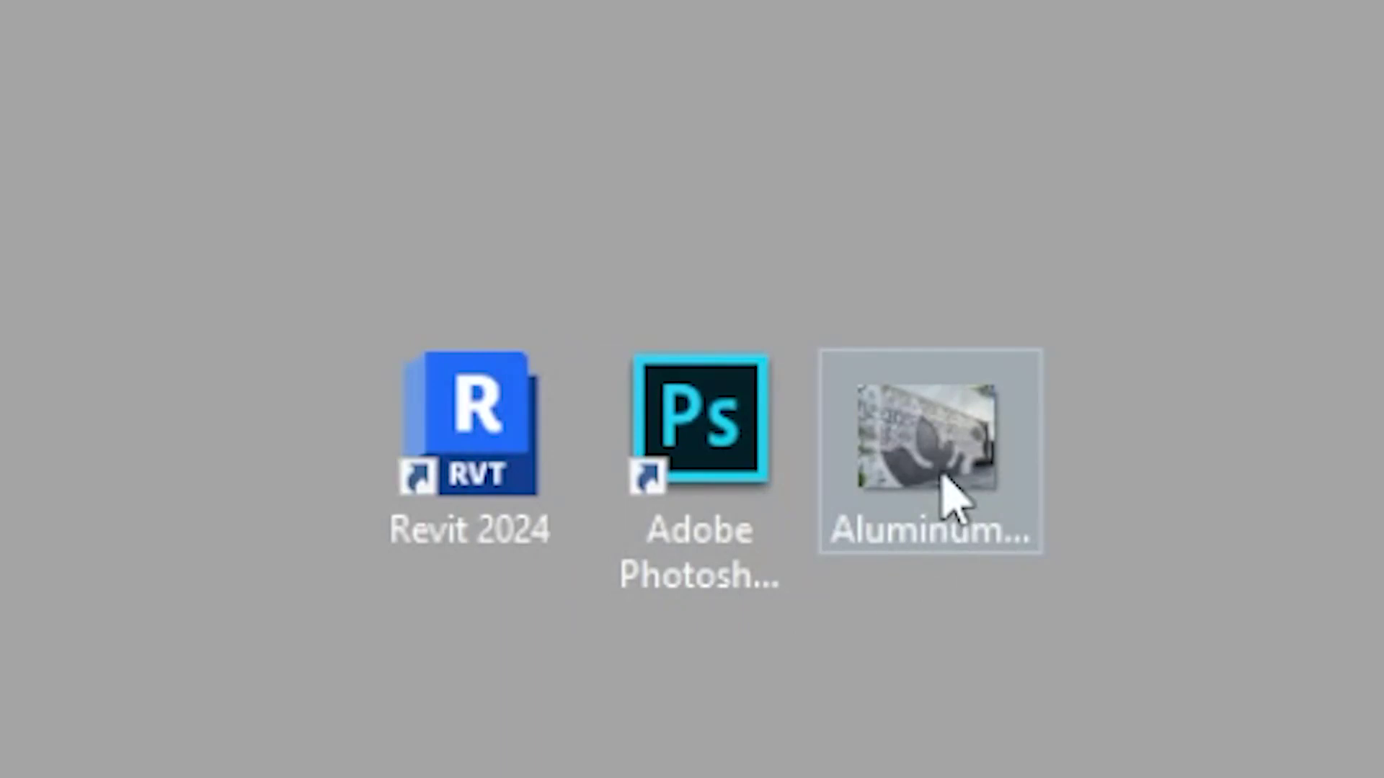
Open Aluminum-Carved-Panel.png in Photoshop and draw a Perspective Warp plane over the carved panel wall.
{"action": "left_click_drag", "start_coordinate": [944, 473], "coordinate": [723, 463]}
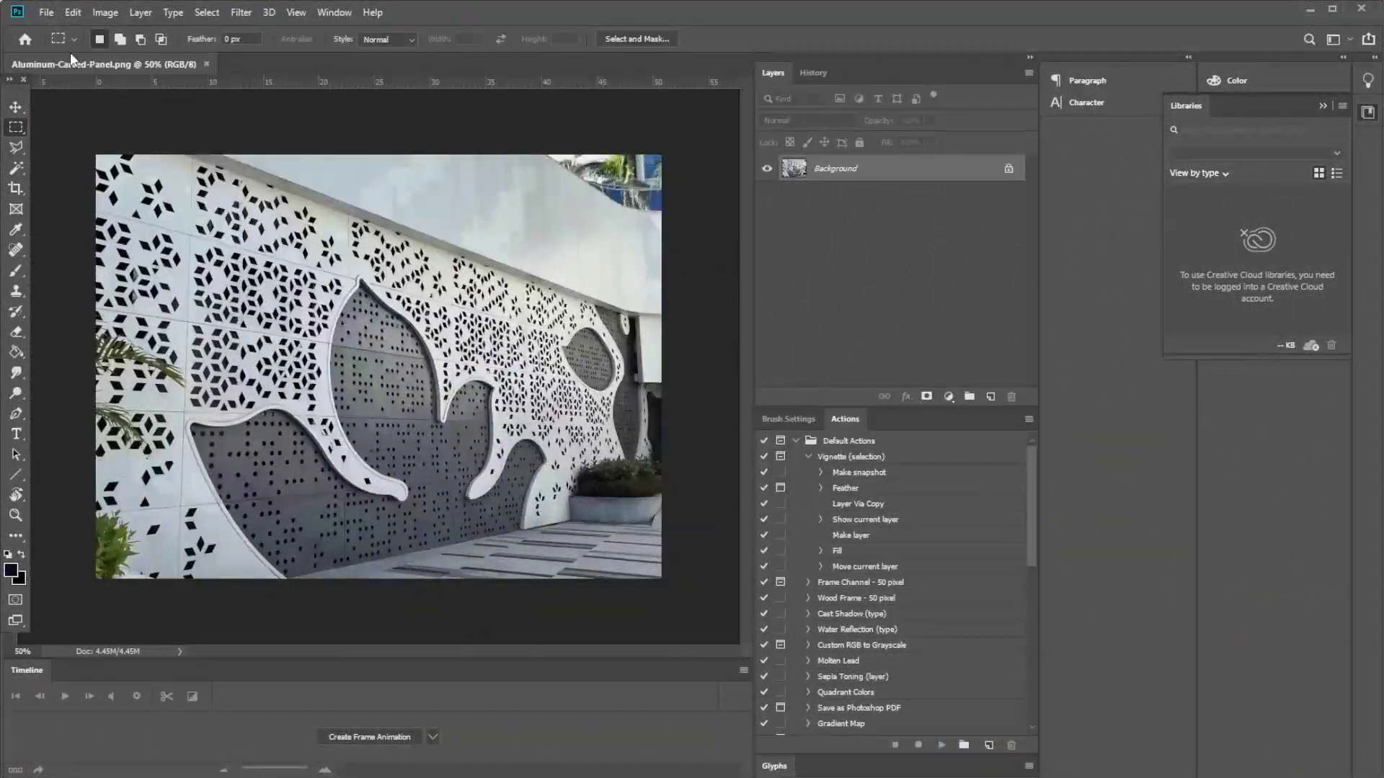
{"action": "left_click", "coordinate": [73, 12]}
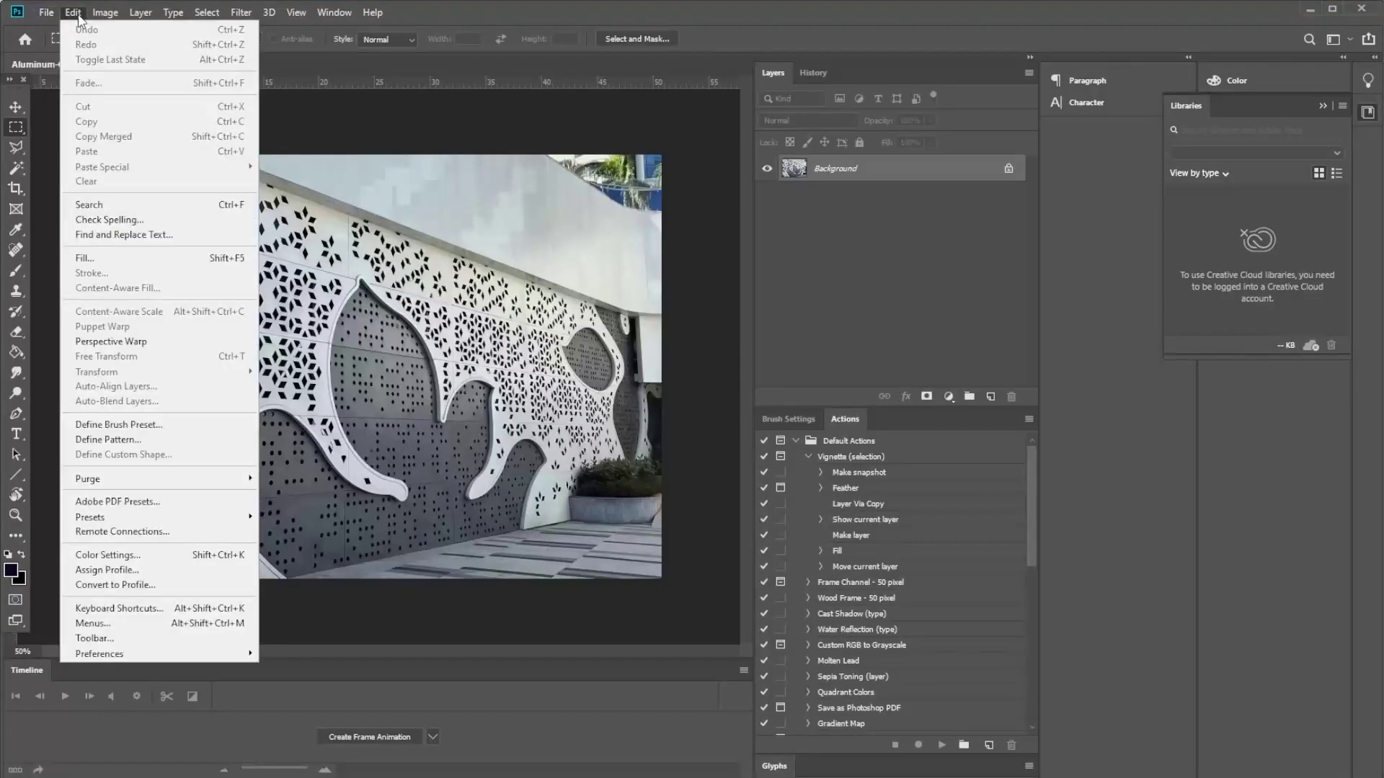
{"action": "left_click", "coordinate": [114, 342]}
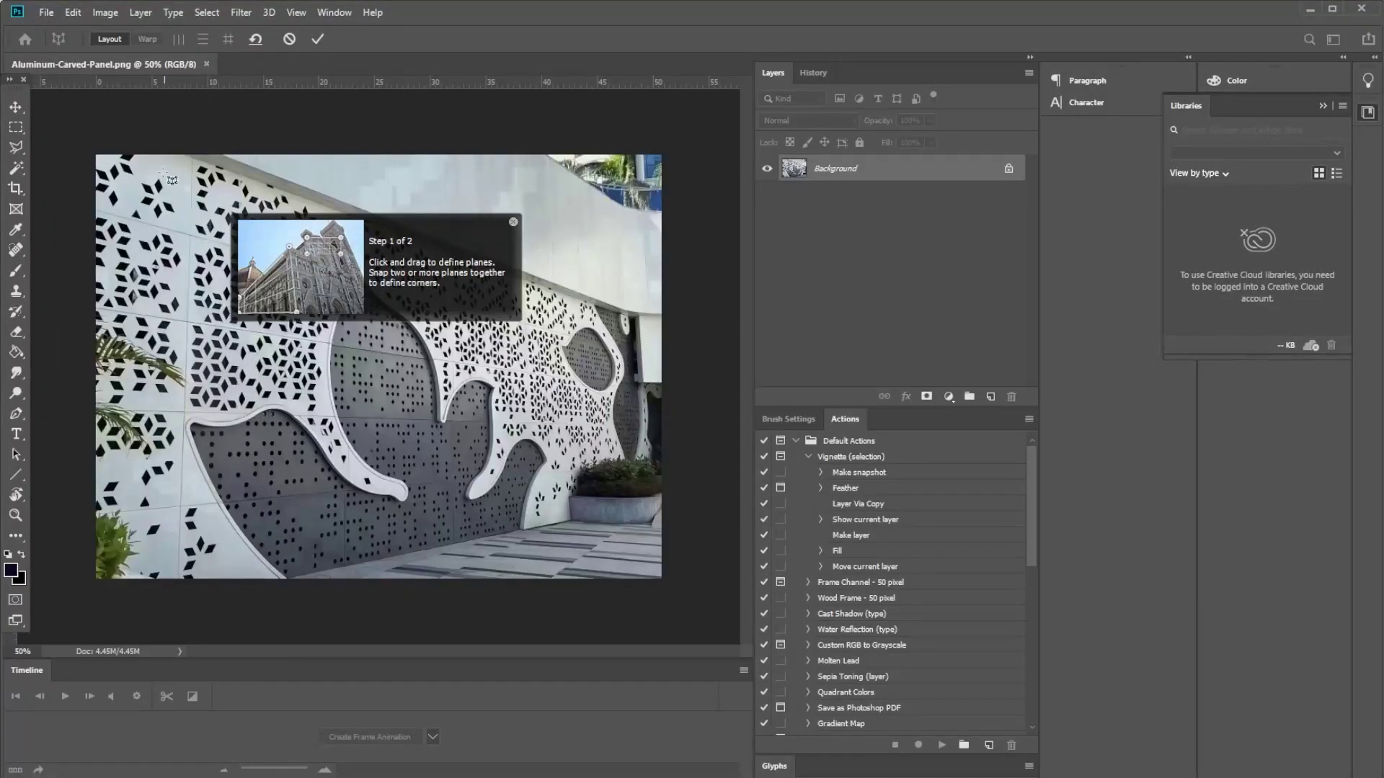
{"action": "left_click_drag", "start_coordinate": [127, 156], "coordinate": [684, 534]}
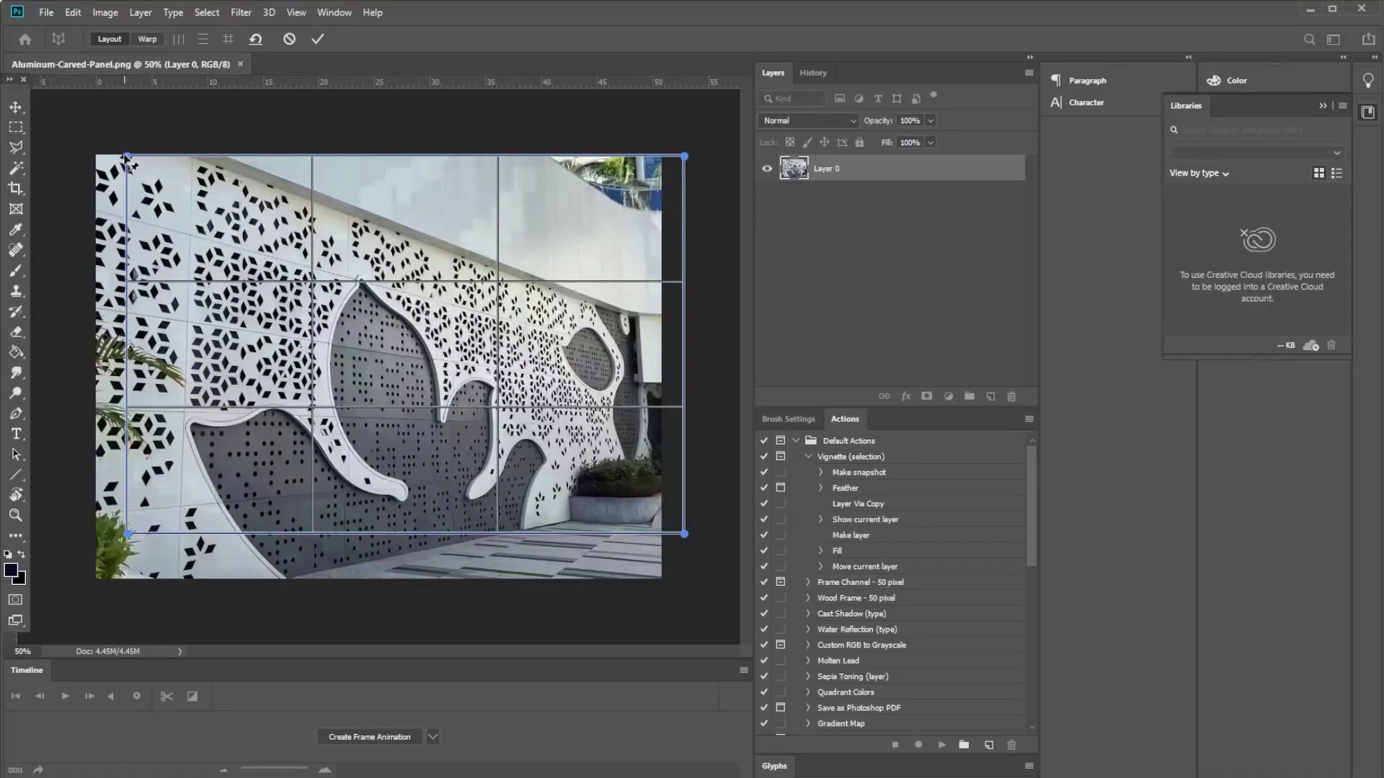
Fit the four corners of the perspective plane to the wall's top and bottom edges, extending the near side beyond the image.
{"action": "left_click_drag", "start_coordinate": [684, 156], "coordinate": [634, 318]}
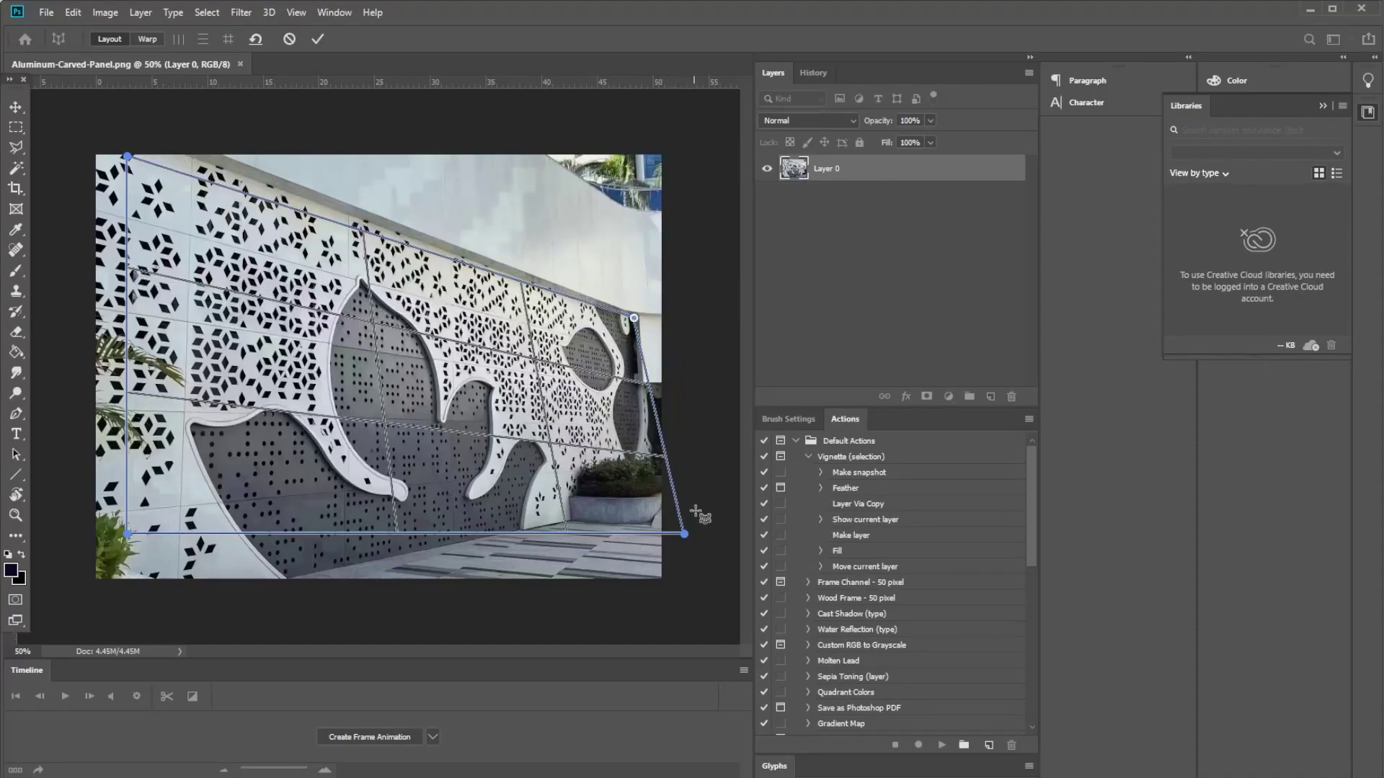
{"action": "left_click_drag", "start_coordinate": [684, 534], "coordinate": [642, 511]}
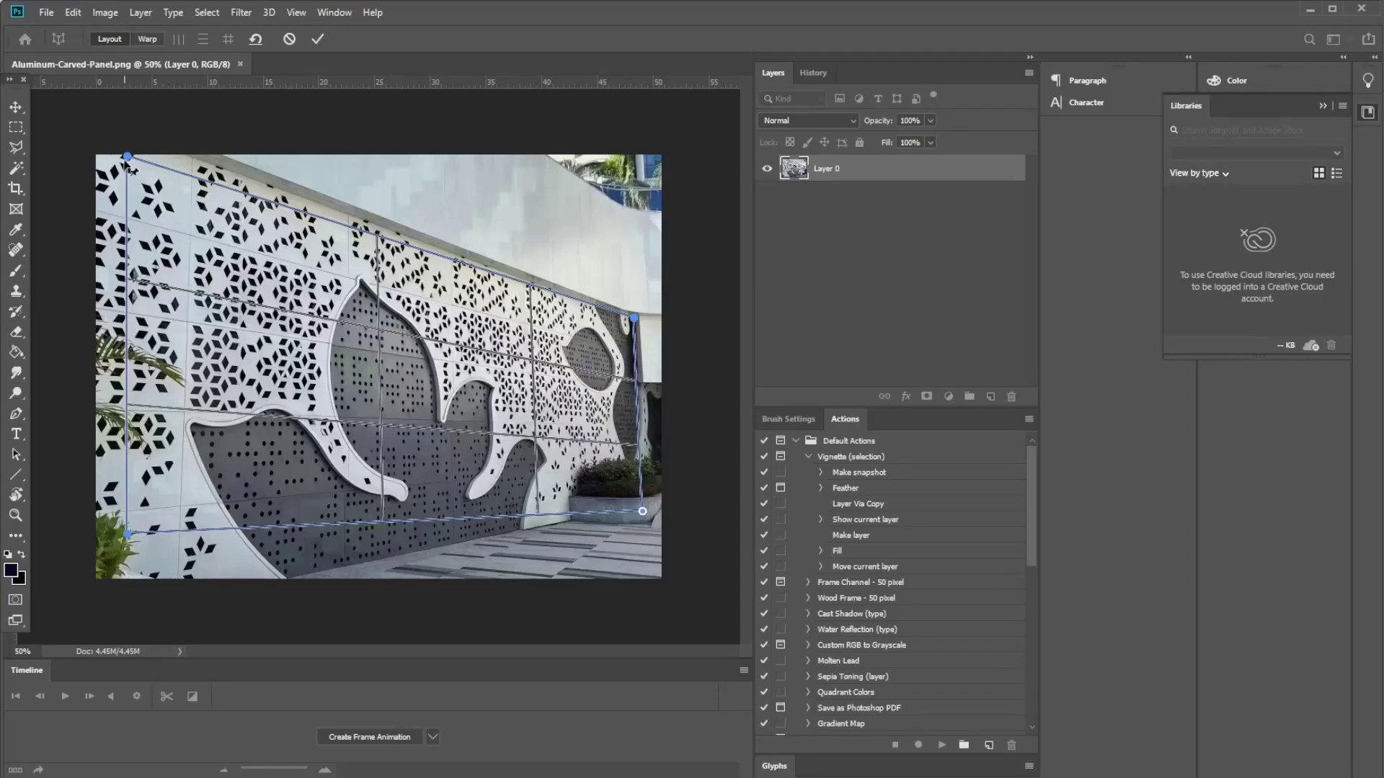
{"action": "left_click_drag", "start_coordinate": [128, 156], "coordinate": [87, 117]}
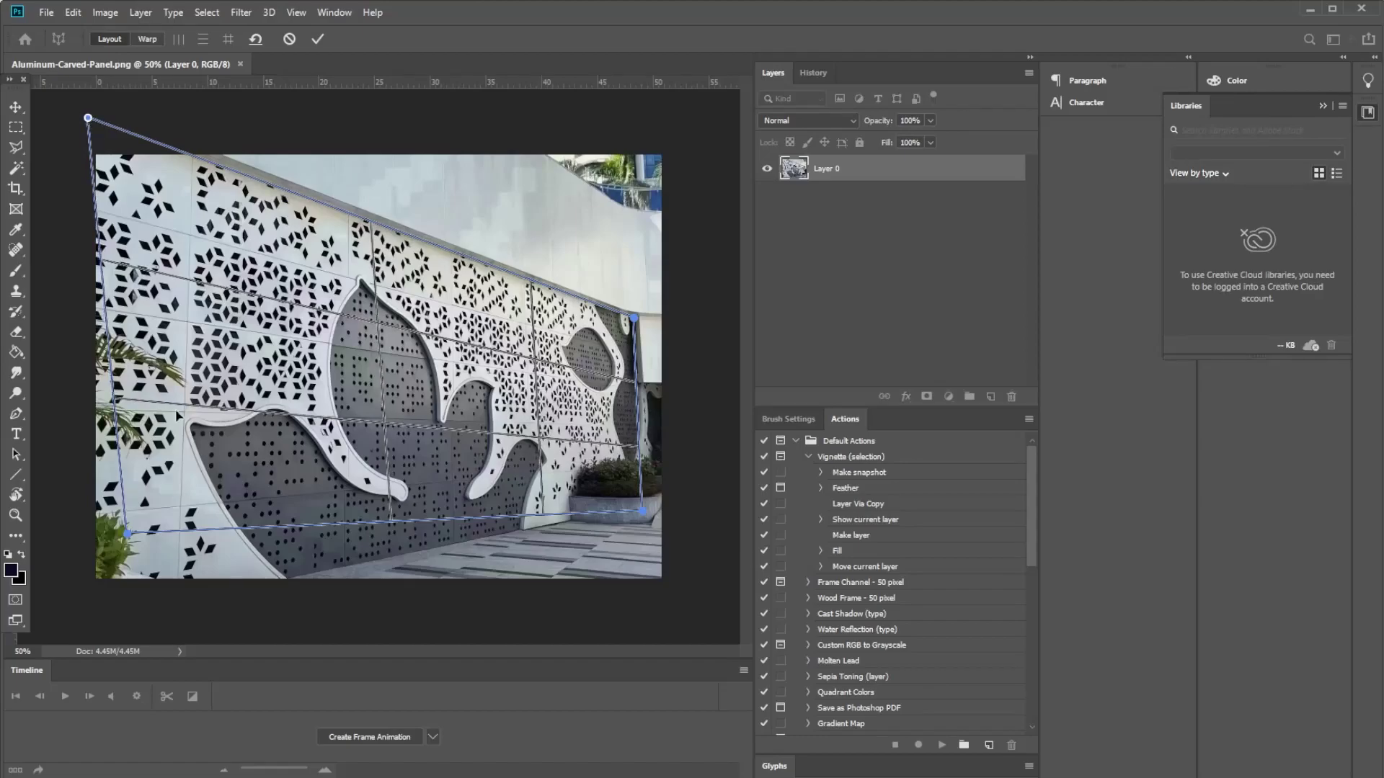
{"action": "left_click_drag", "start_coordinate": [127, 534], "coordinate": [70, 618]}
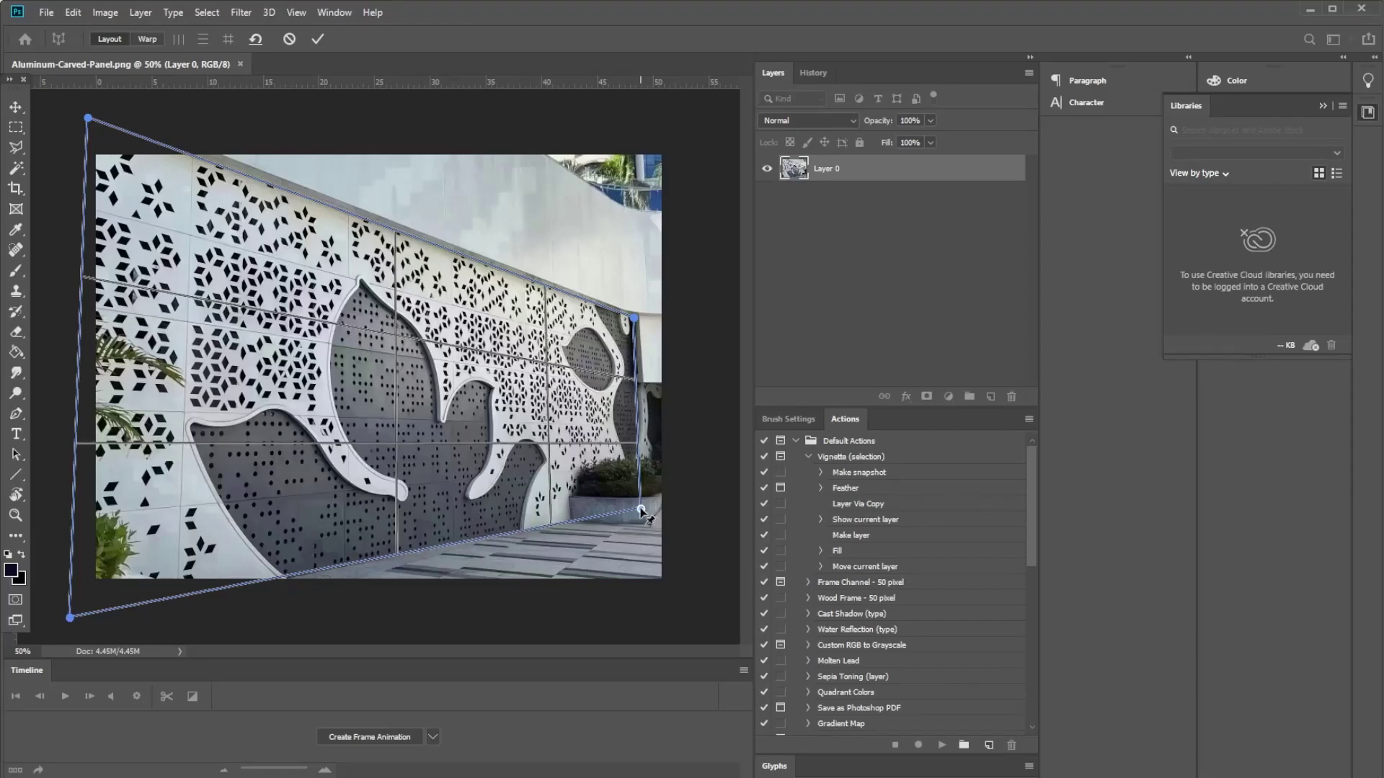
{"action": "left_click_drag", "start_coordinate": [641, 510], "coordinate": [643, 511]}
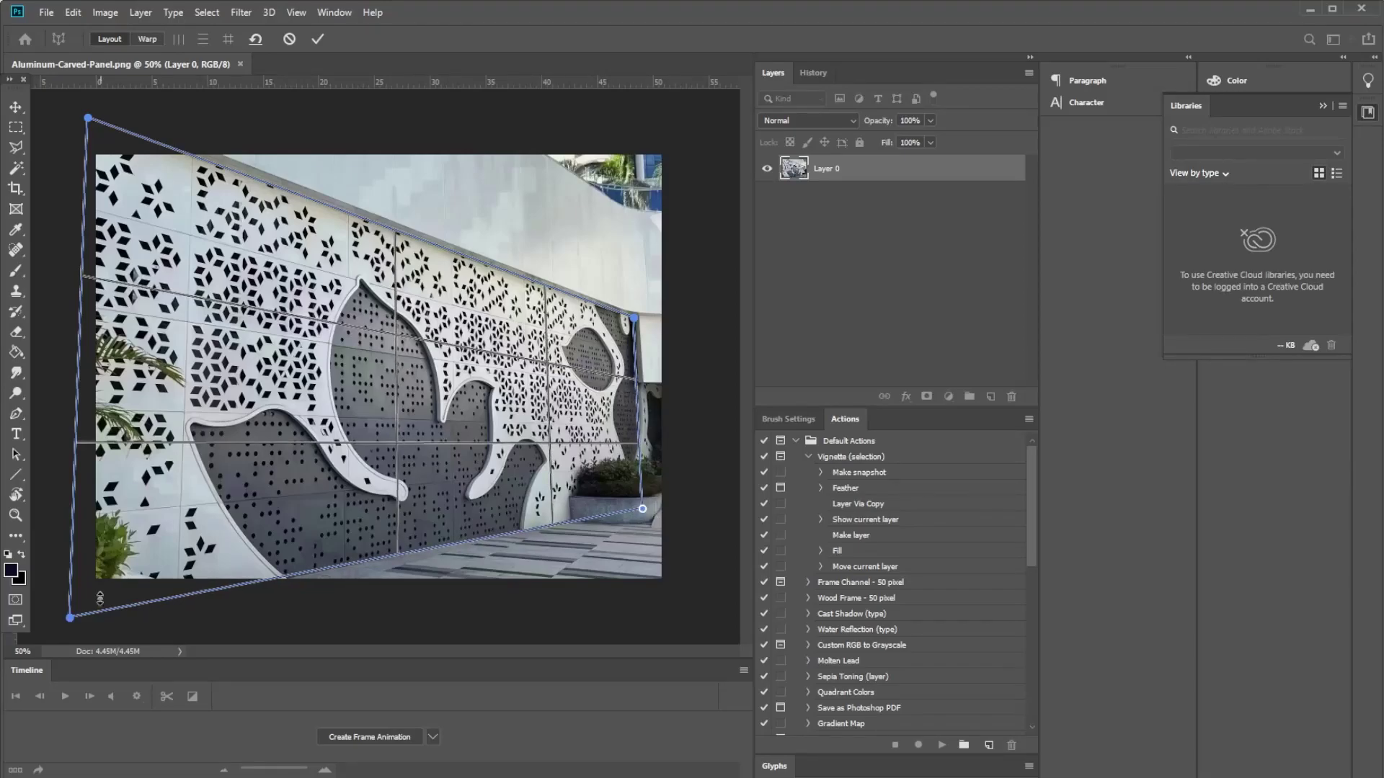
Automatically straighten the plane both horizontally and vertically in Warp mode and apply the Perspective Warp.
{"action": "left_click", "coordinate": [139, 41]}
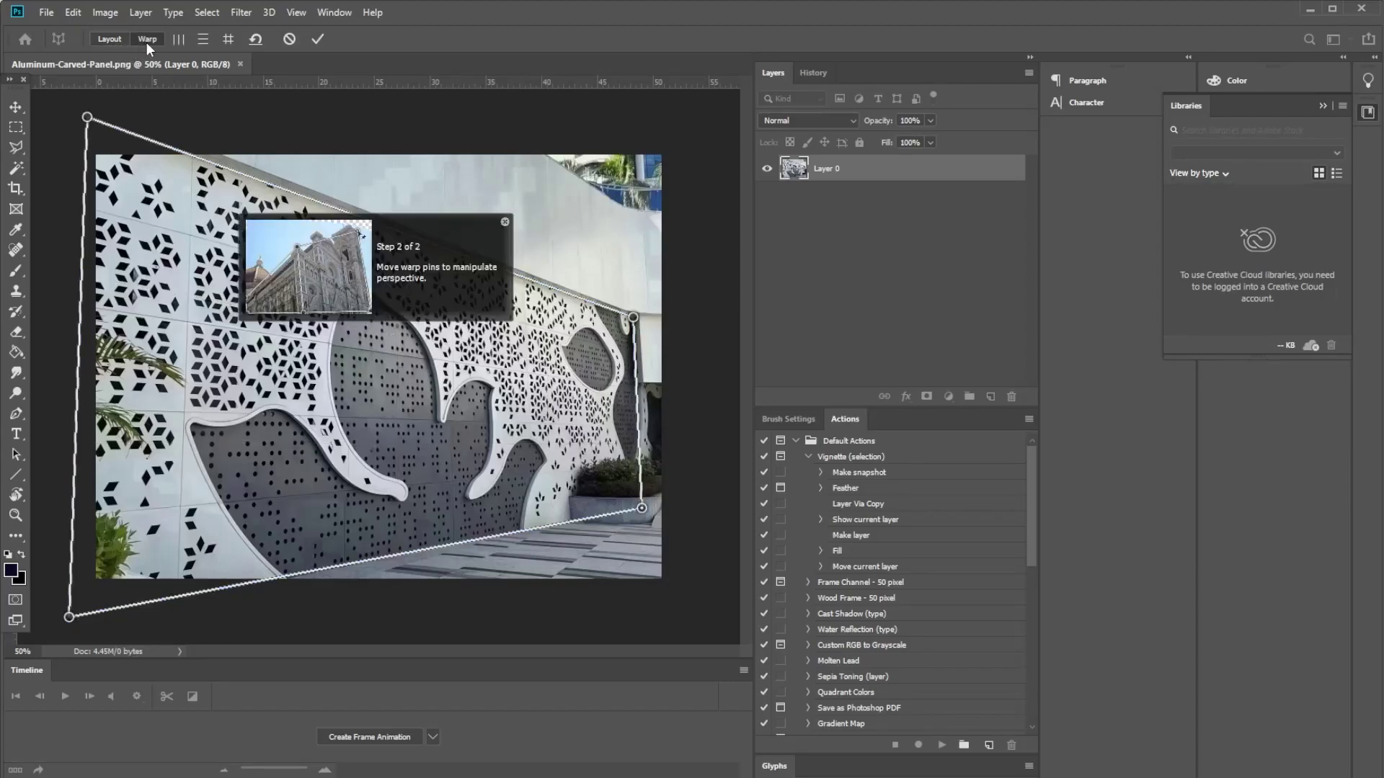
{"action": "left_click", "coordinate": [228, 39]}
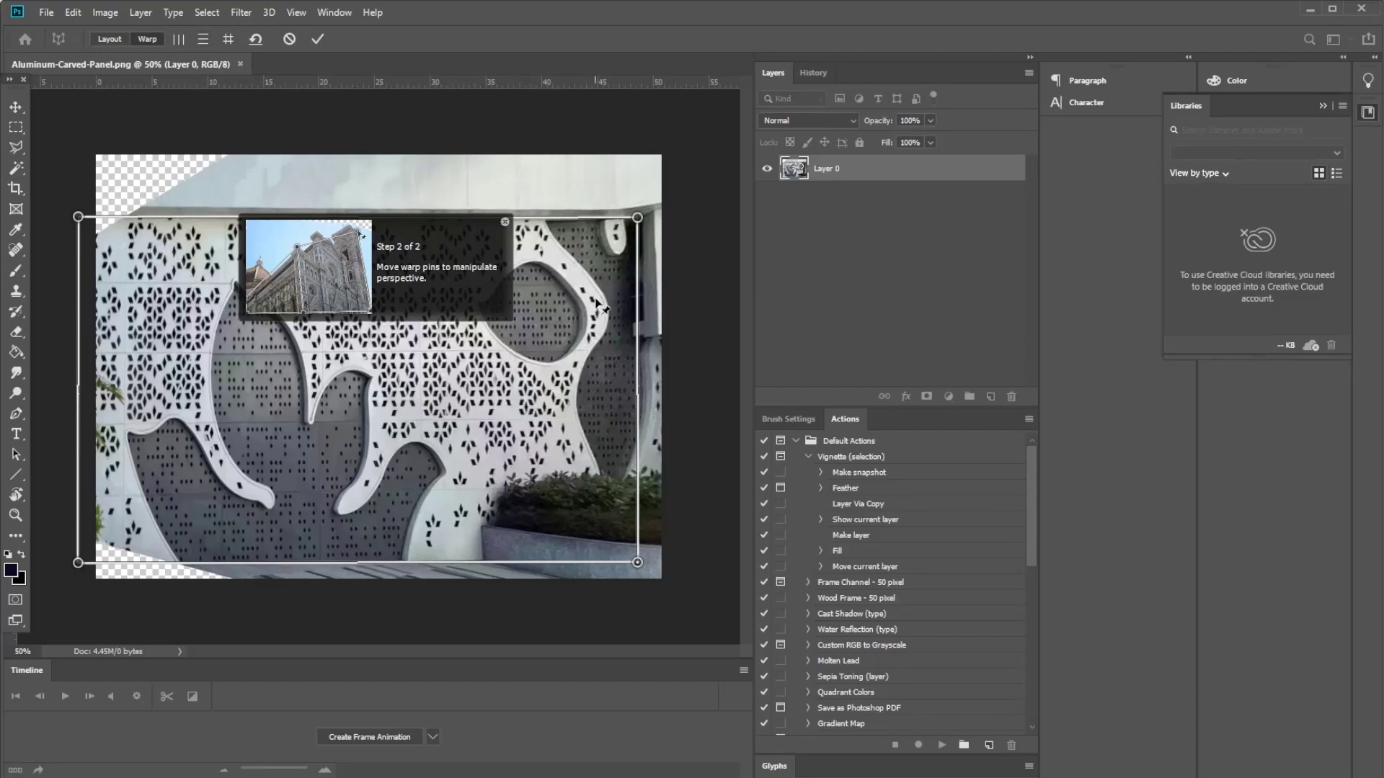
{"action": "left_click", "coordinate": [319, 37]}
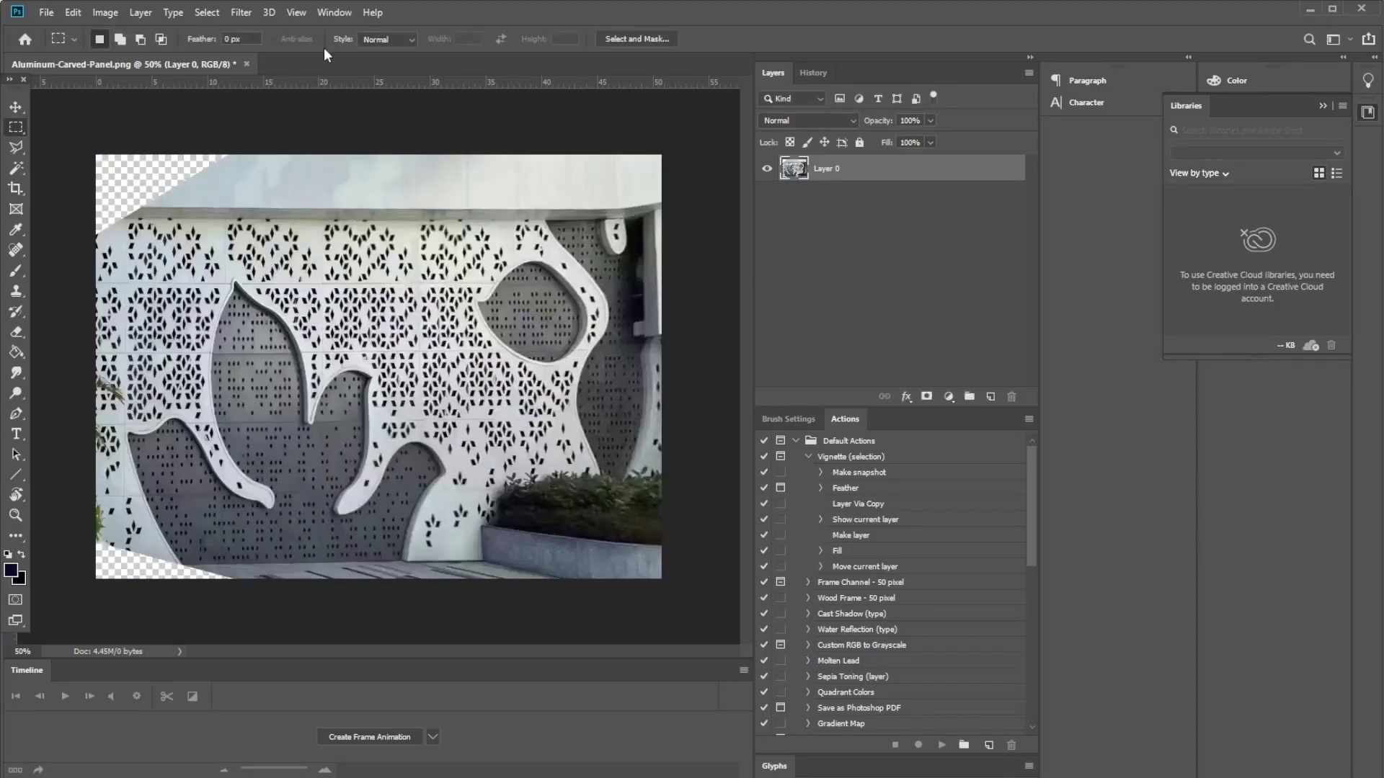
Enlarge the warped layer proportionally to about 126% and reposition it so the panel fills the canvas.
{"action": "left_click", "coordinate": [16, 106]}
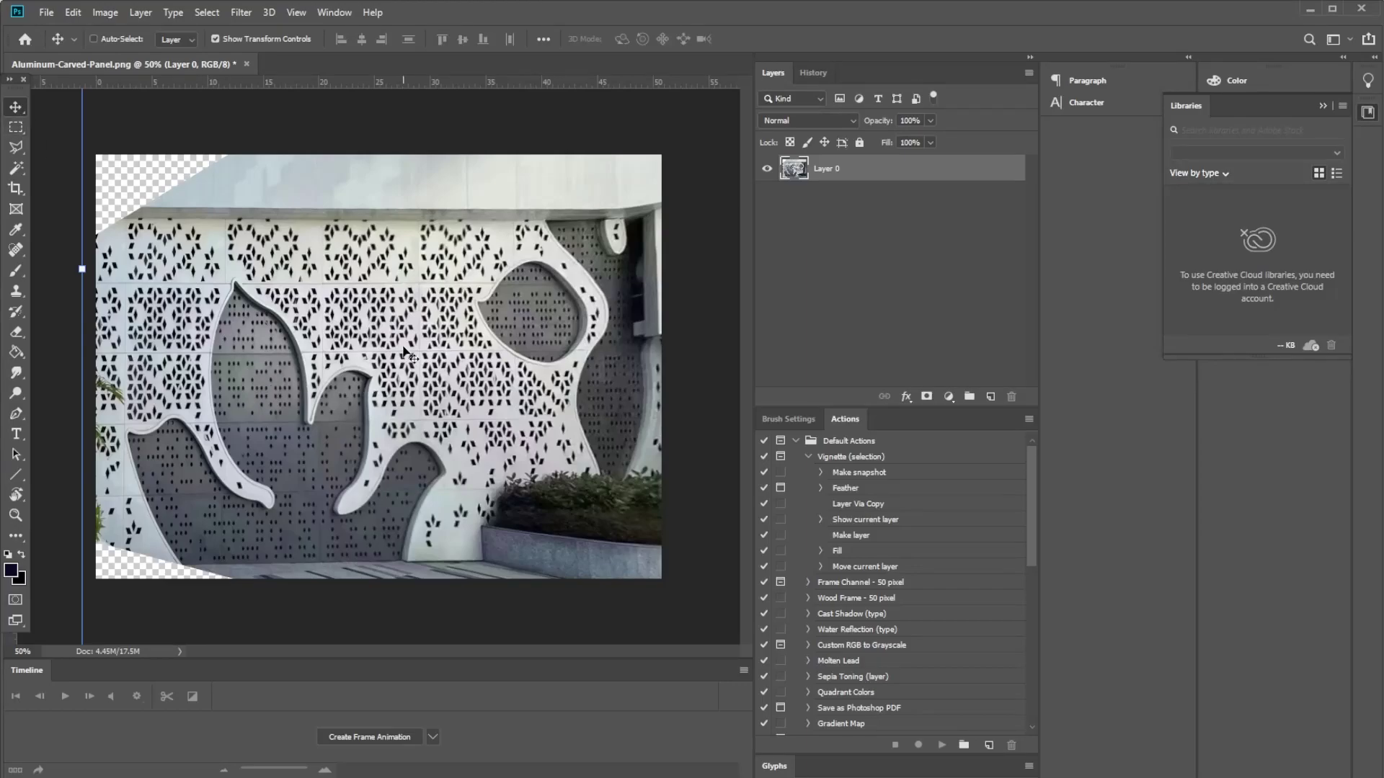
{"action": "key", "text": "ctrl+minus"}
{"action": "left_click_drag", "start_coordinate": [211, 554], "coordinate": [177, 596]}
{"action": "left_click_drag", "start_coordinate": [353, 450], "coordinate": [404, 393]}
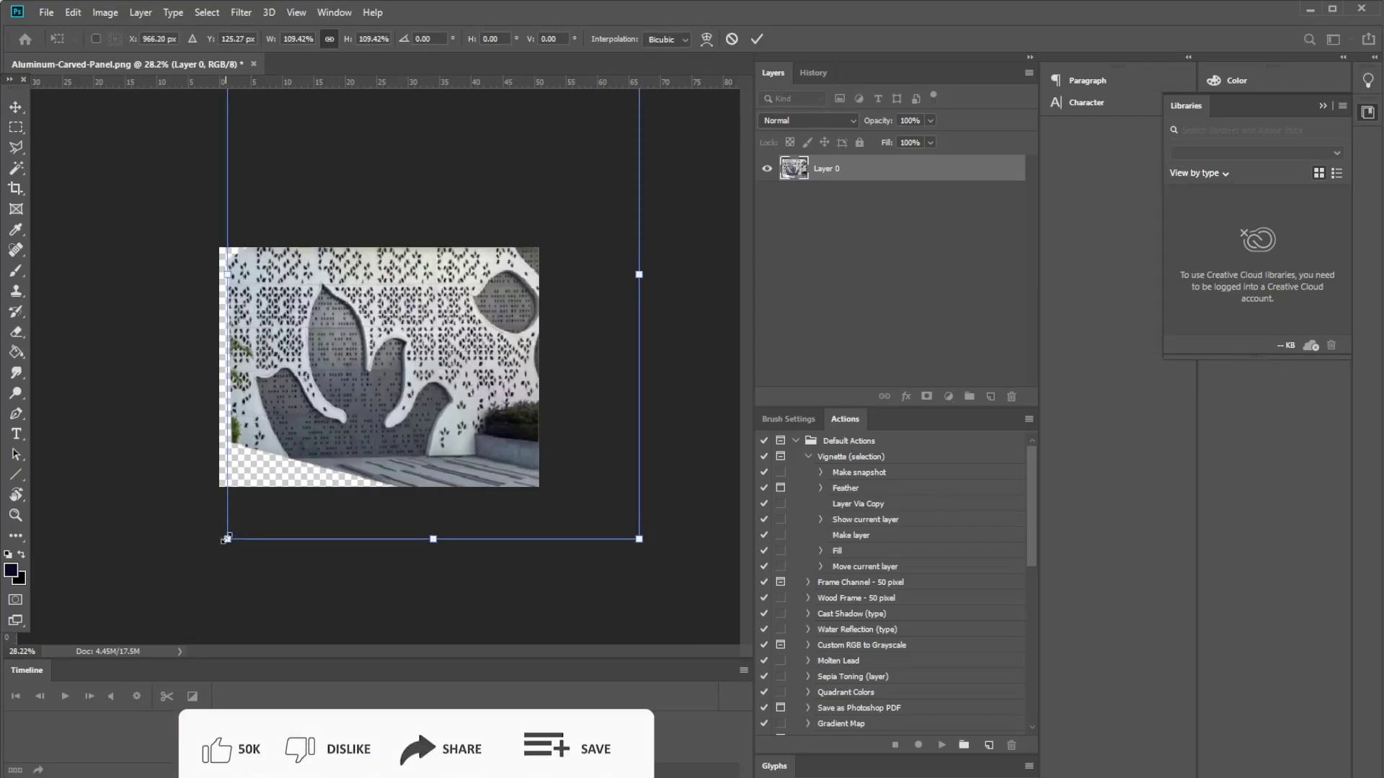
{"action": "left_click_drag", "start_coordinate": [229, 539], "coordinate": [211, 583]}
{"action": "mouse_move", "coordinate": [325, 426]}
{"action": "left_mouse_down"}
{"action": "mouse_move", "coordinate": [351, 423]}
{"action": "mouse_move", "coordinate": [334, 401]}
{"action": "left_mouse_up"}
{"action": "left_click_drag", "start_coordinate": [203, 560], "coordinate": [179, 586]}
{"action": "left_click_drag", "start_coordinate": [281, 426], "coordinate": [294, 450]}
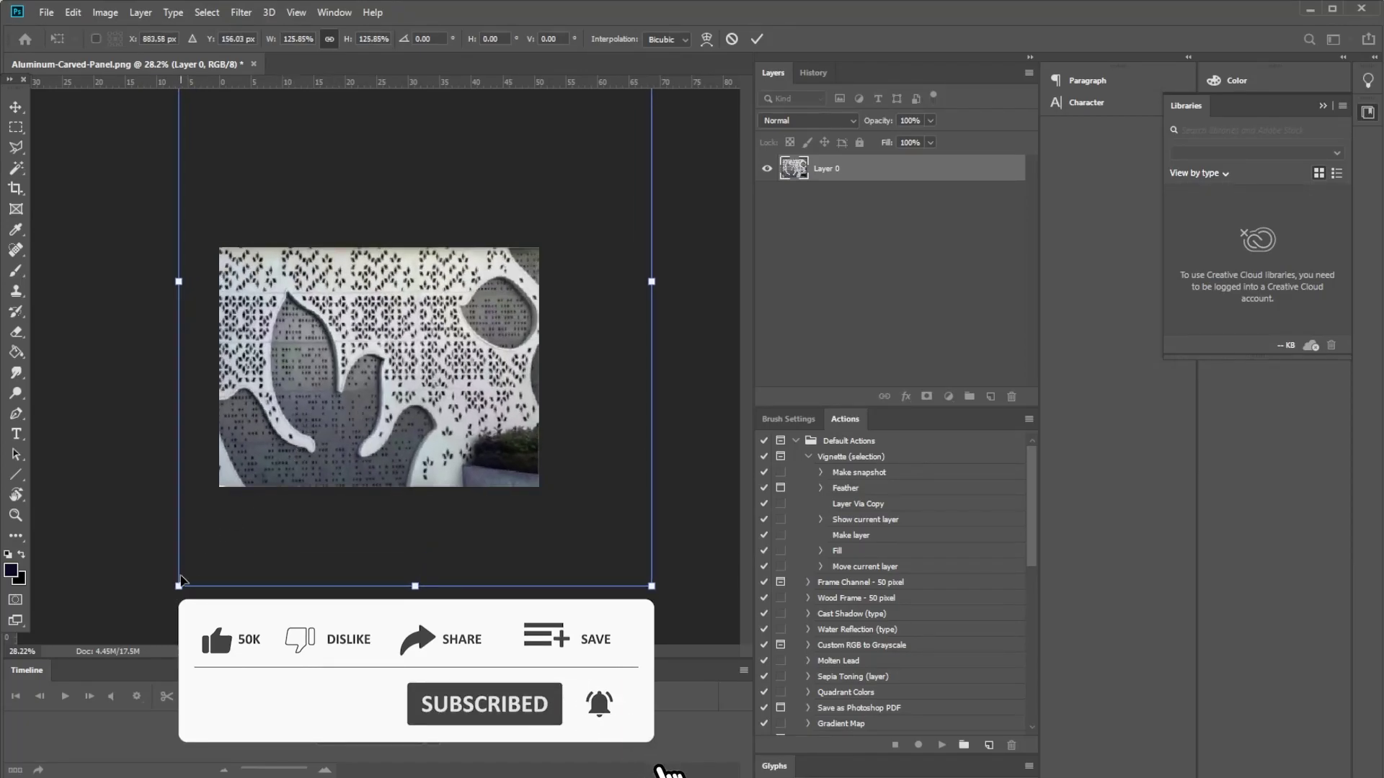
{"action": "left_click_drag", "start_coordinate": [178, 586], "coordinate": [174, 589]}
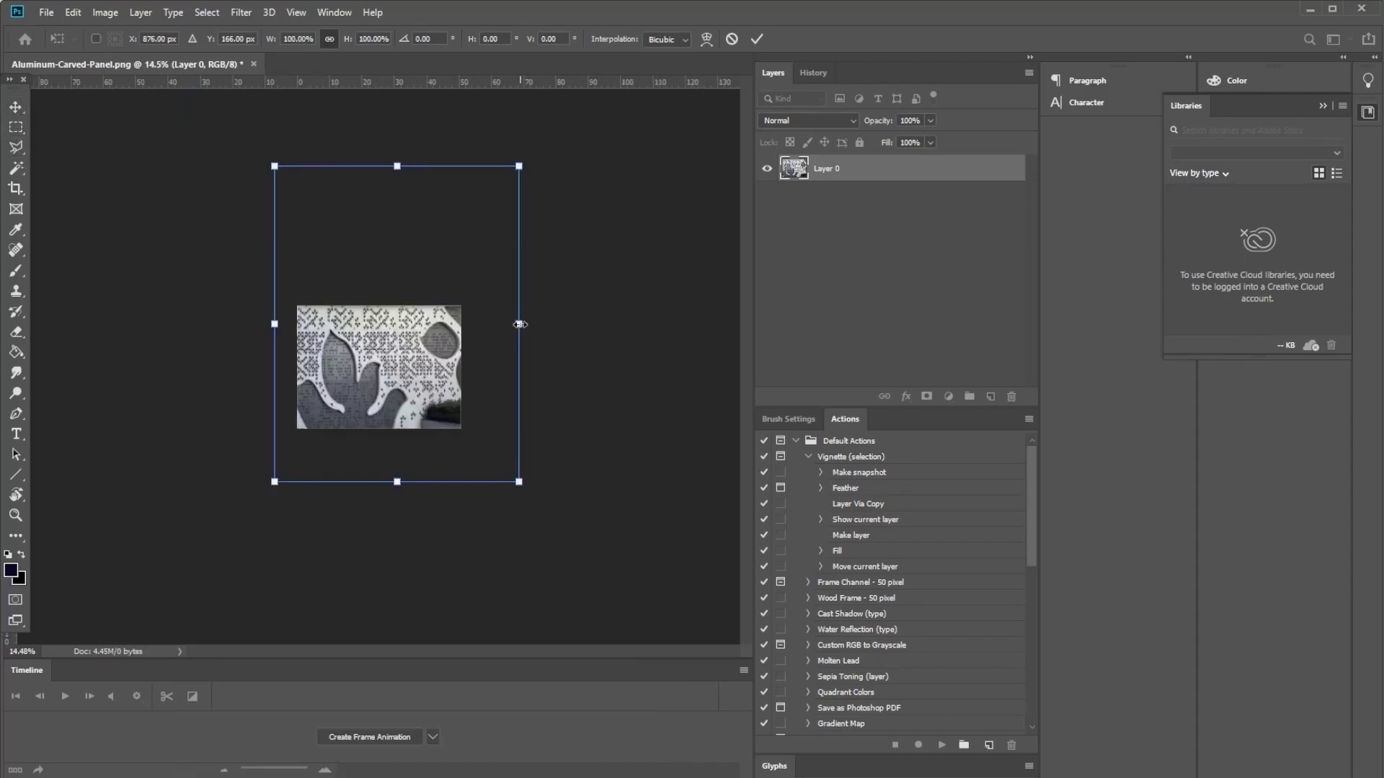
Stretch the layer horizontally to about 152% of its width, keeping its height.
{"action": "left_click_drag", "start_coordinate": [519, 323], "coordinate": [555, 324]}
{"action": "key", "text": "ctrl+z"}
{"action": "left_click_drag", "start_coordinate": [519, 323], "coordinate": [617, 324]}
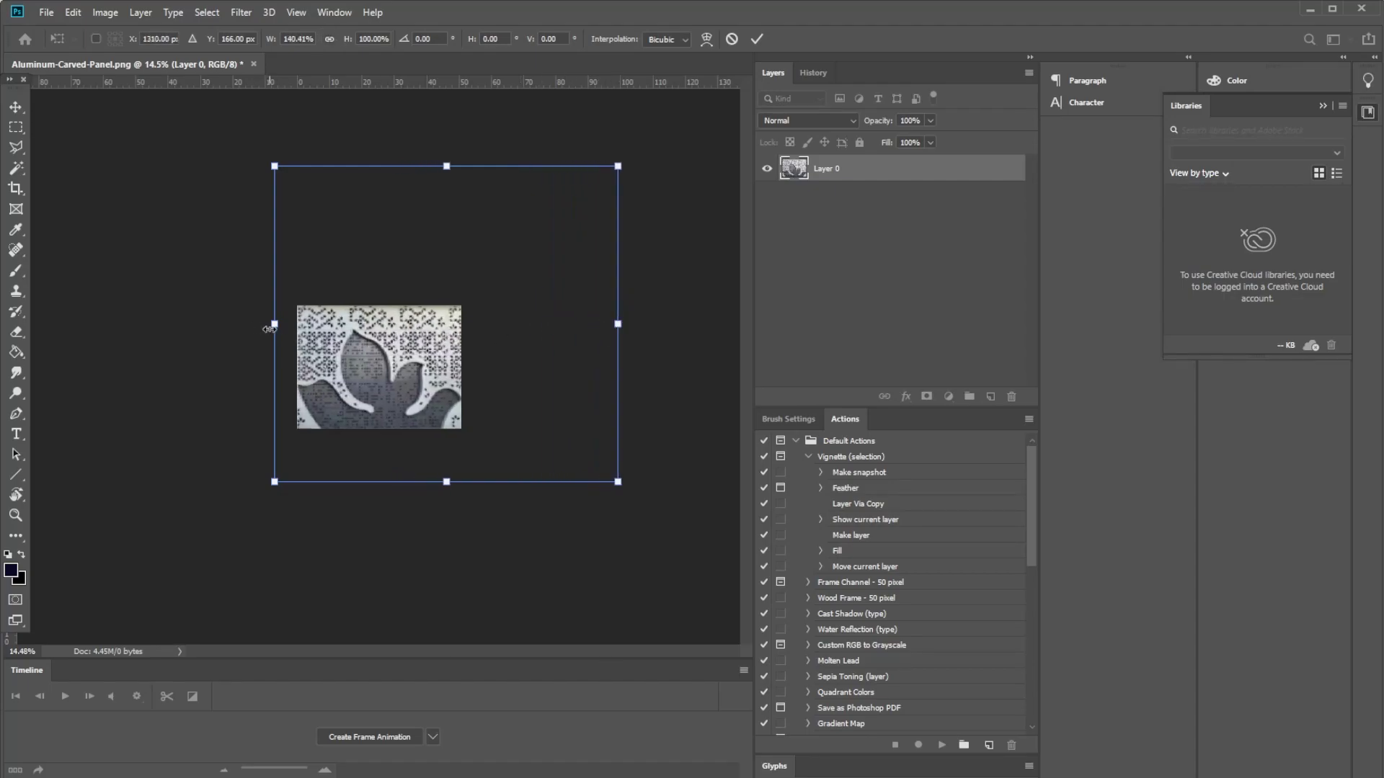
{"action": "left_click_drag", "start_coordinate": [268, 330], "coordinate": [238, 328]}
{"action": "left_click_drag", "start_coordinate": [349, 371], "coordinate": [376, 372]}
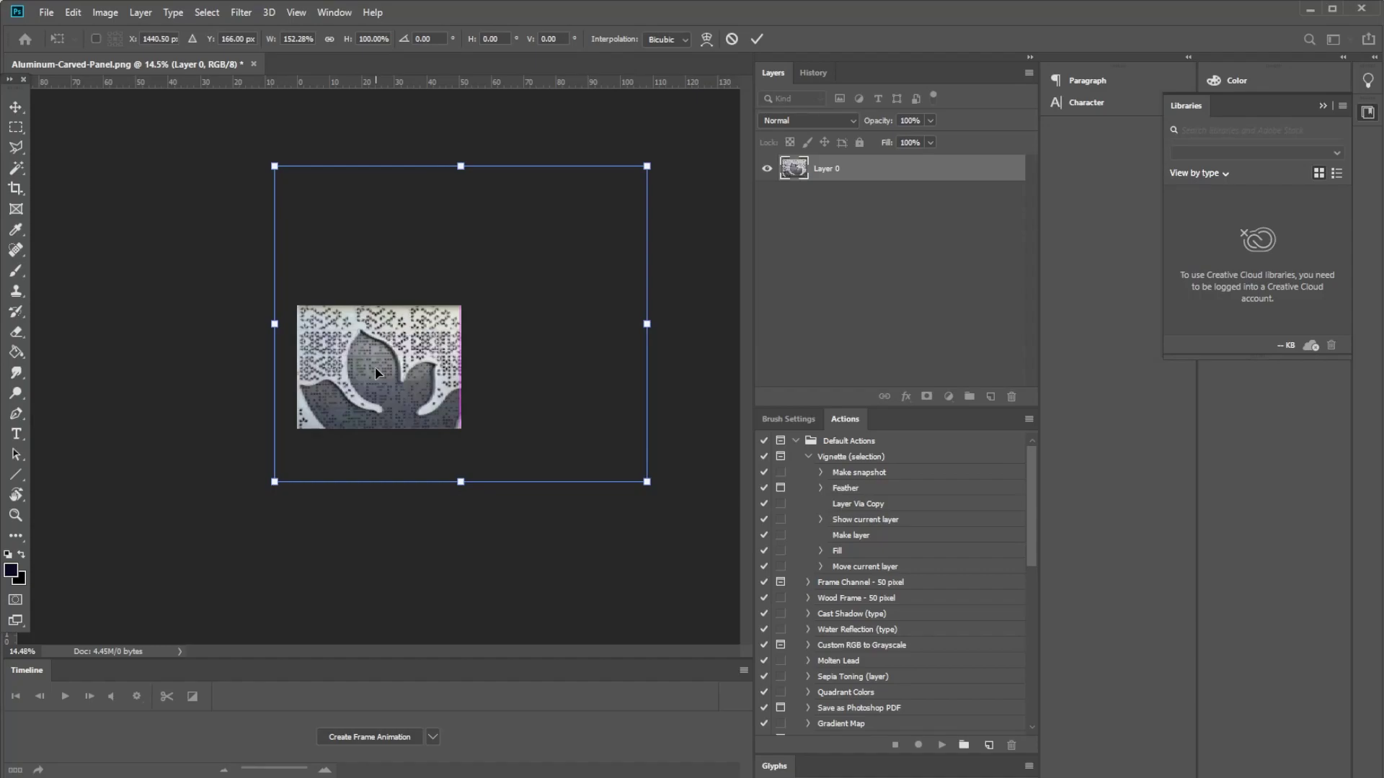
Extend the canvas with the Crop tool on both sides to include the full width of the panel.
{"action": "left_click", "coordinate": [16, 189]}
{"action": "left_click_drag", "start_coordinate": [297, 367], "coordinate": [280, 367]}
{"action": "left_click_drag", "start_coordinate": [472, 367], "coordinate": [539, 365]}
{"action": "key", "text": "Return"}
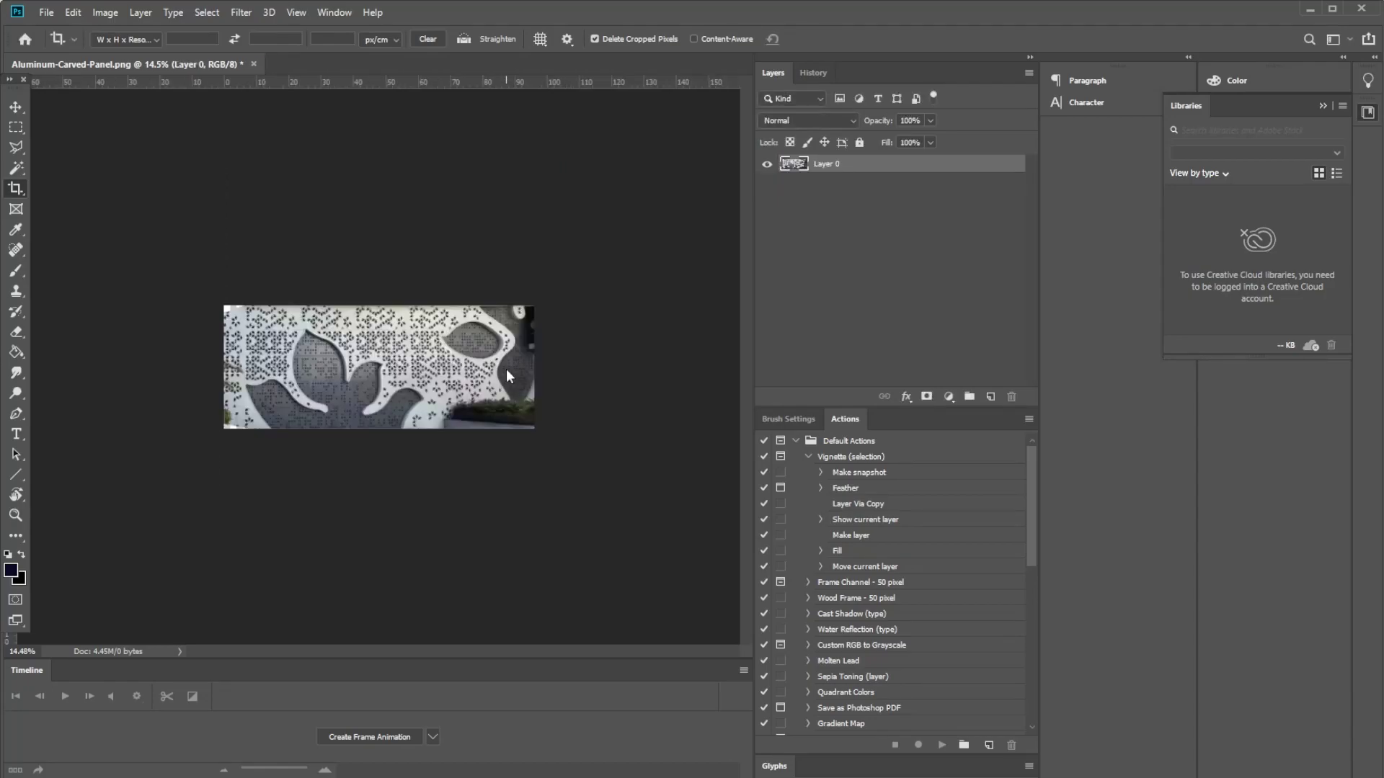
Outline the planter in the lower corner of the panel with the Polygonal Lasso, delete it and clear the selection.
{"action": "scroll", "coordinate": [331, 384], "scroll_direction": "up", "scroll_amount": 3, "text": "alt"}
{"action": "scroll", "coordinate": [470, 378], "scroll_direction": "down", "scroll_amount": 2, "text": "alt"}
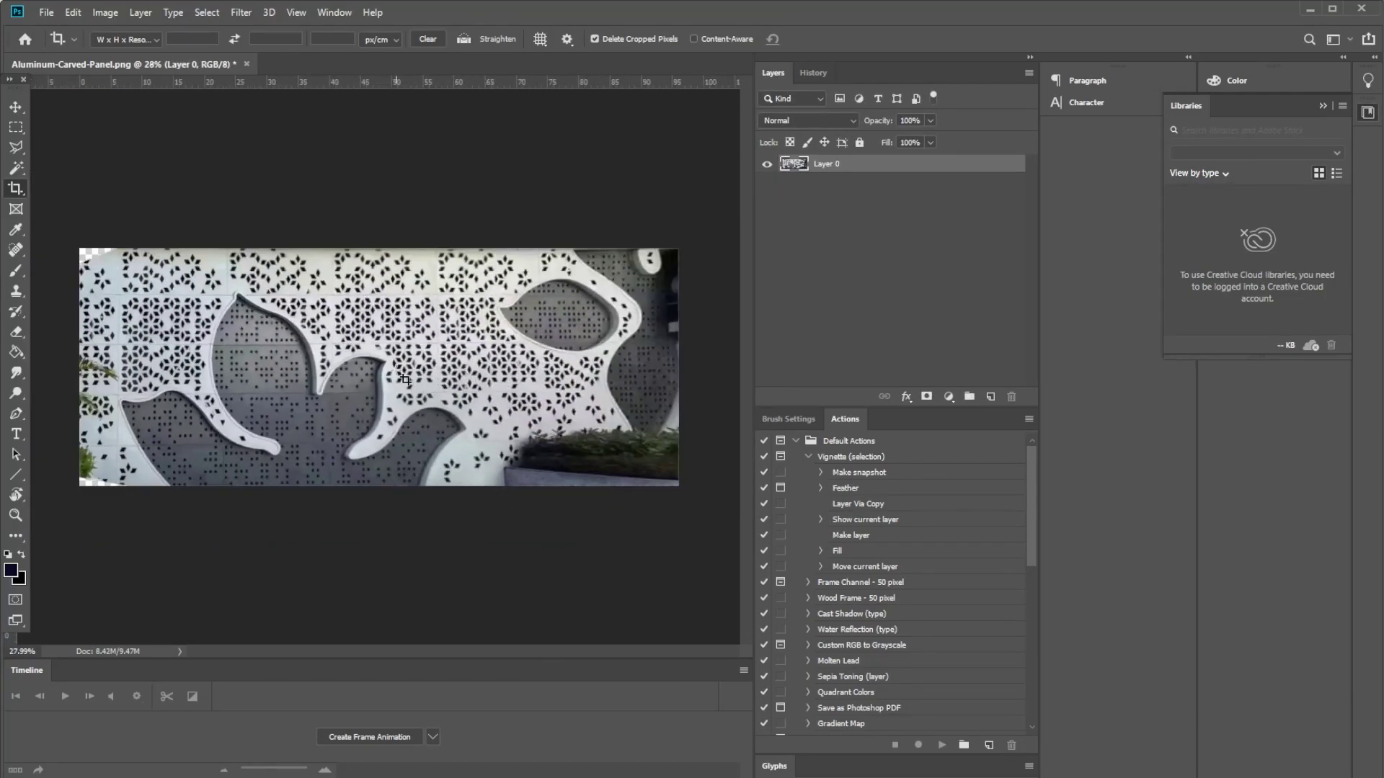
{"action": "scroll", "coordinate": [405, 380], "scroll_direction": "down", "scroll_amount": 1, "text": "alt"}
{"action": "scroll", "coordinate": [405, 380], "scroll_direction": "up", "scroll_amount": 2, "text": "alt"}
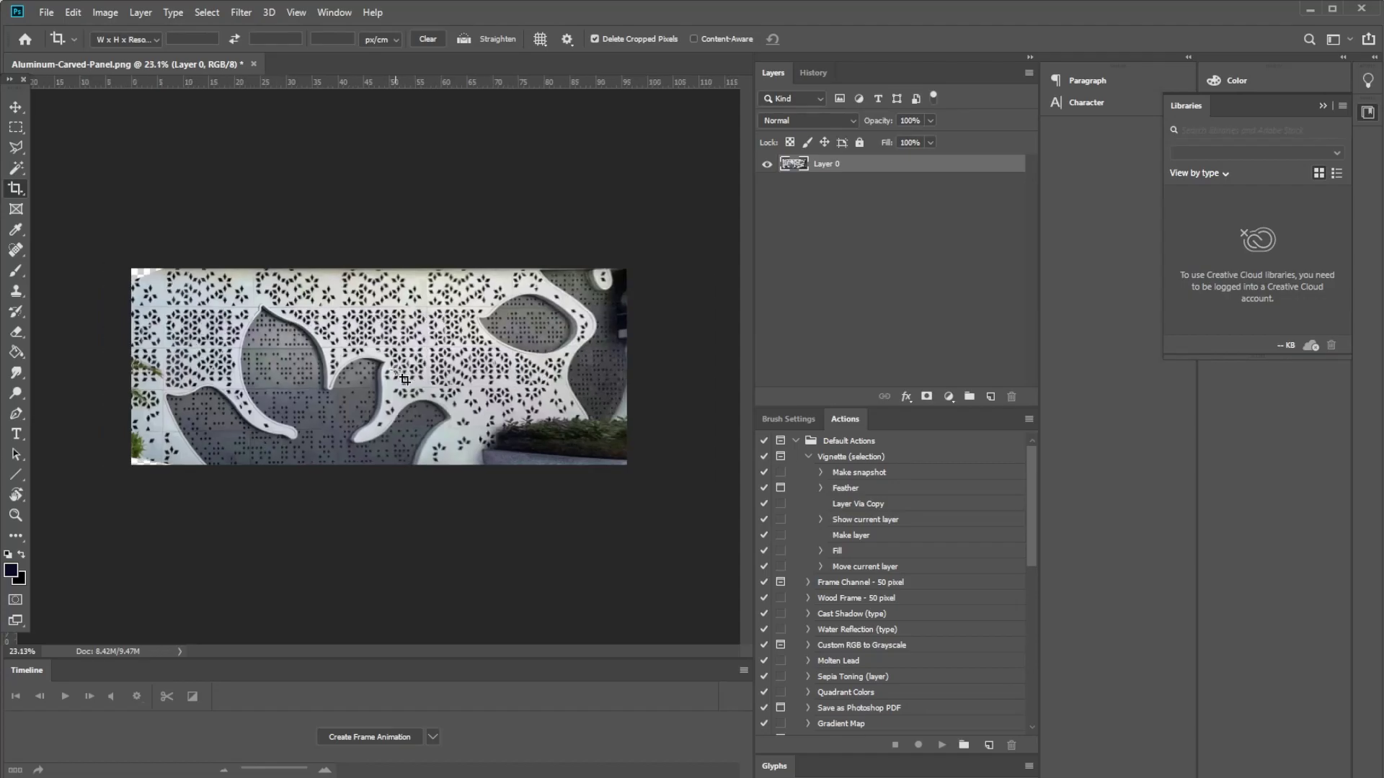
{"action": "scroll", "coordinate": [407, 382], "scroll_direction": "down", "scroll_amount": 2, "text": "alt"}
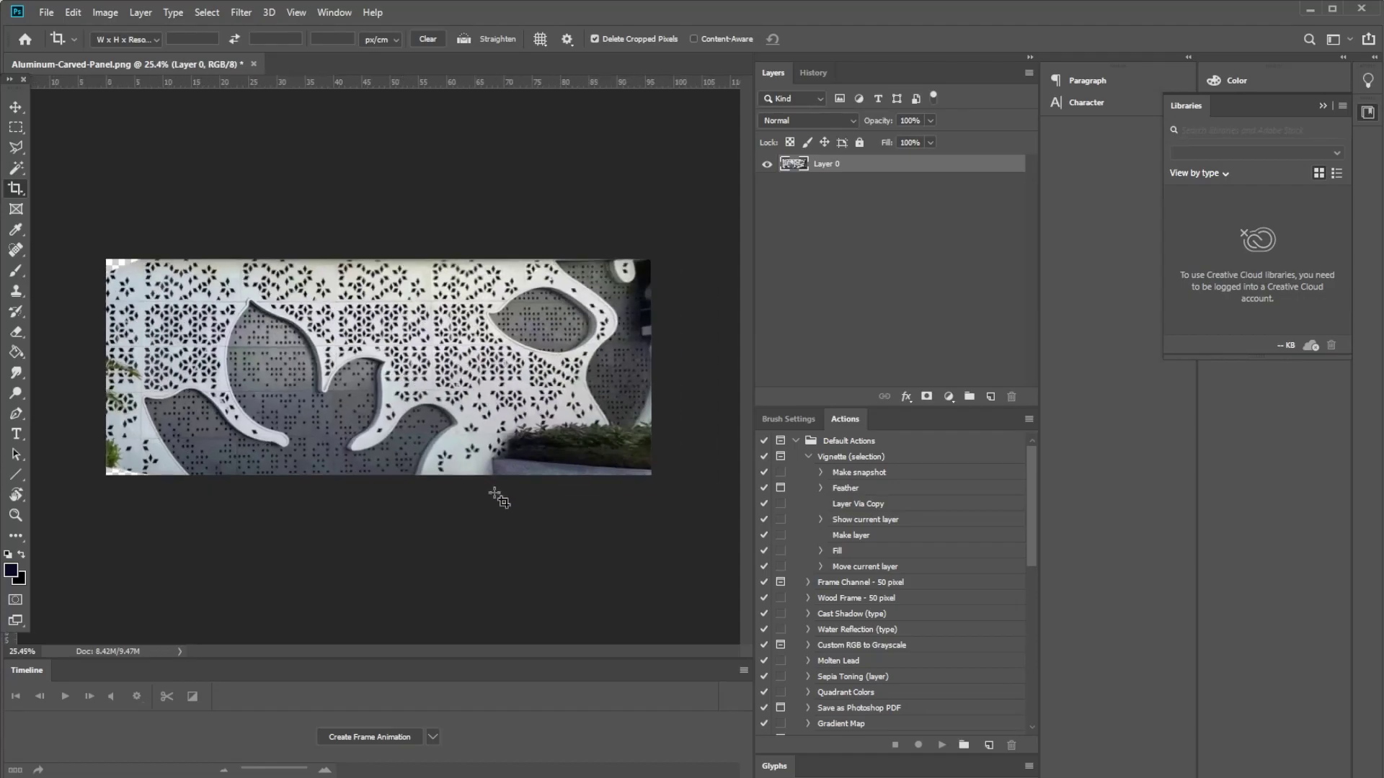
{"action": "left_click", "coordinate": [16, 147]}
{"action": "mouse_move", "coordinate": [495, 451]}
{"action": "left_mouse_down"}
{"action": "mouse_move", "coordinate": [551, 424]}
{"action": "mouse_move", "coordinate": [660, 419]}
{"action": "mouse_move", "coordinate": [657, 498]}
{"action": "mouse_move", "coordinate": [495, 504]}
{"action": "mouse_move", "coordinate": [506, 500]}
{"action": "left_mouse_up"}
{"action": "key", "text": "Delete"}
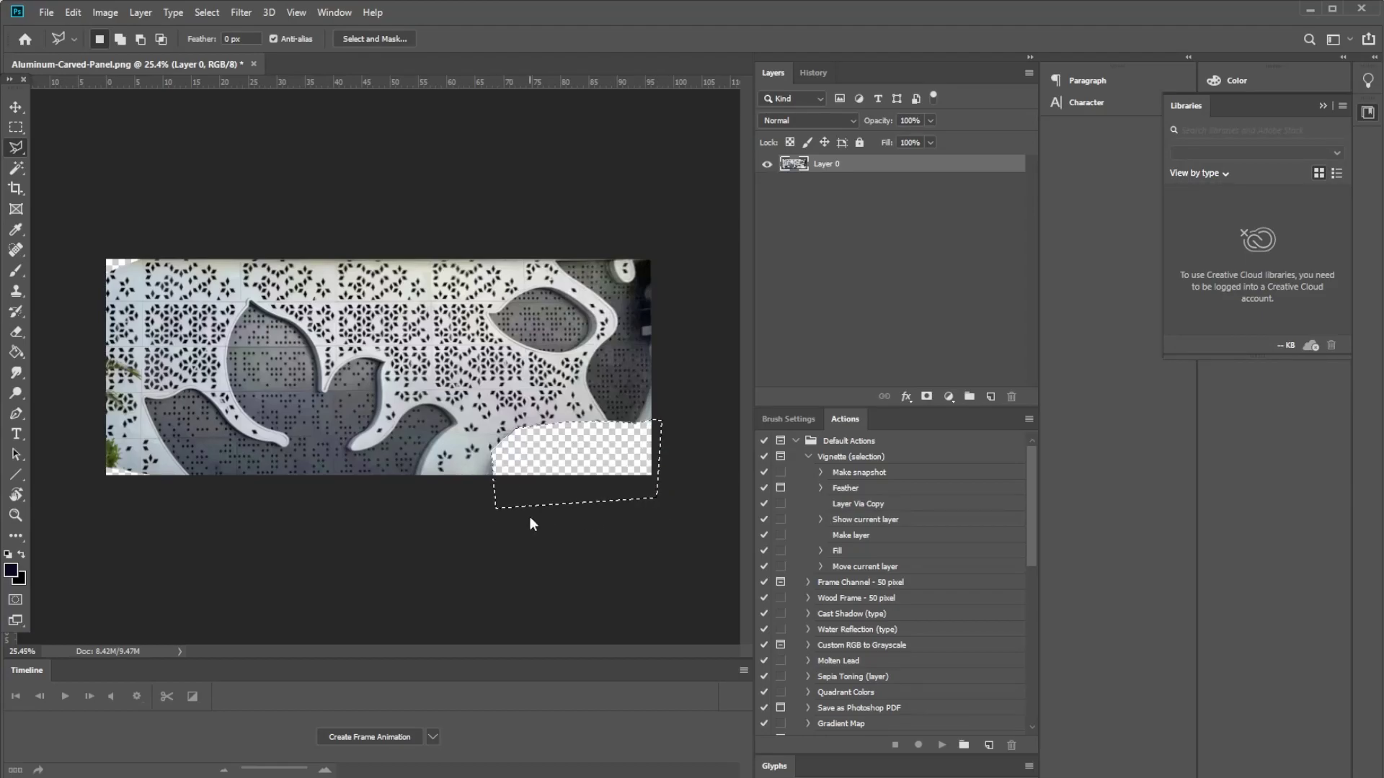
{"action": "key", "text": "ctrl+d"}
Save the image as Aluminum-Carved-Panel.png on the Desktop, replacing the existing file and using the large file size option.
{"action": "left_click", "coordinate": [46, 13]}
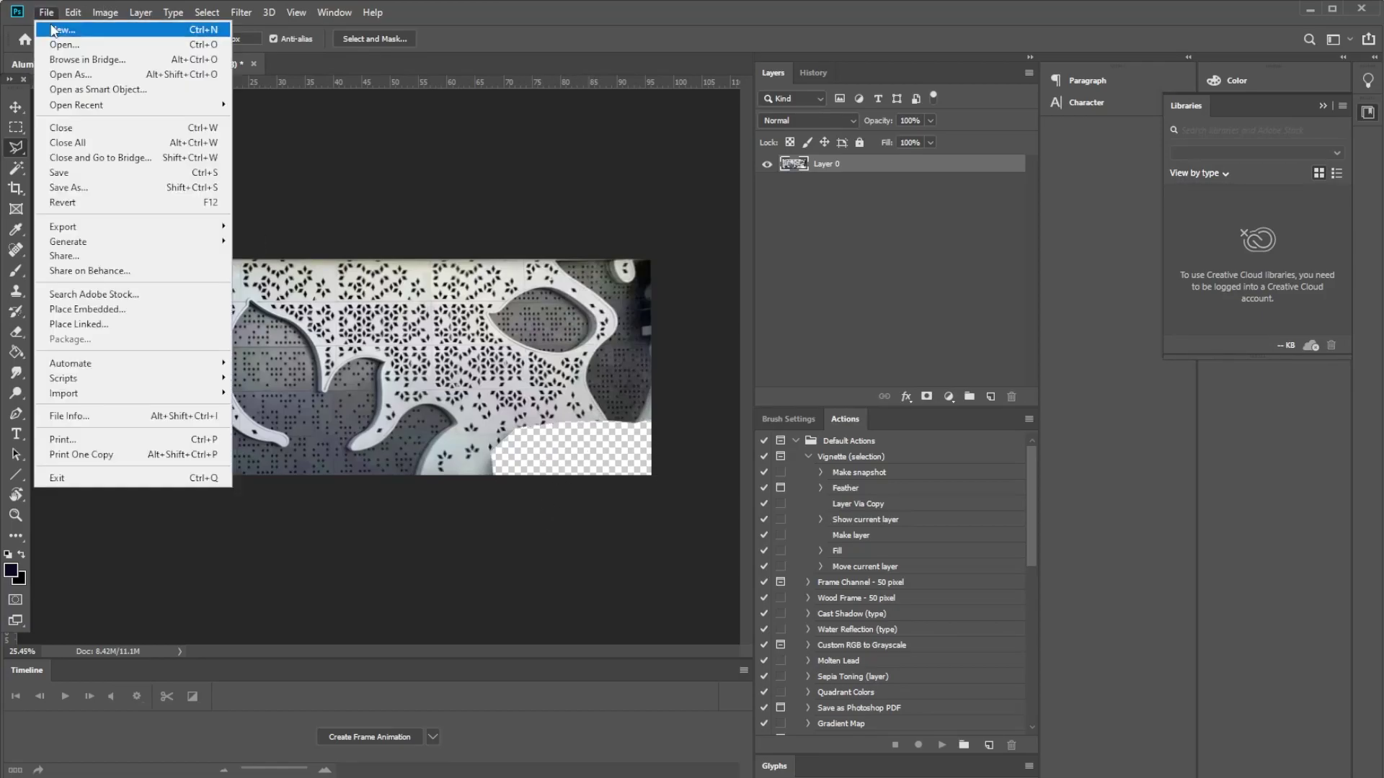
{"action": "left_click", "coordinate": [99, 189]}
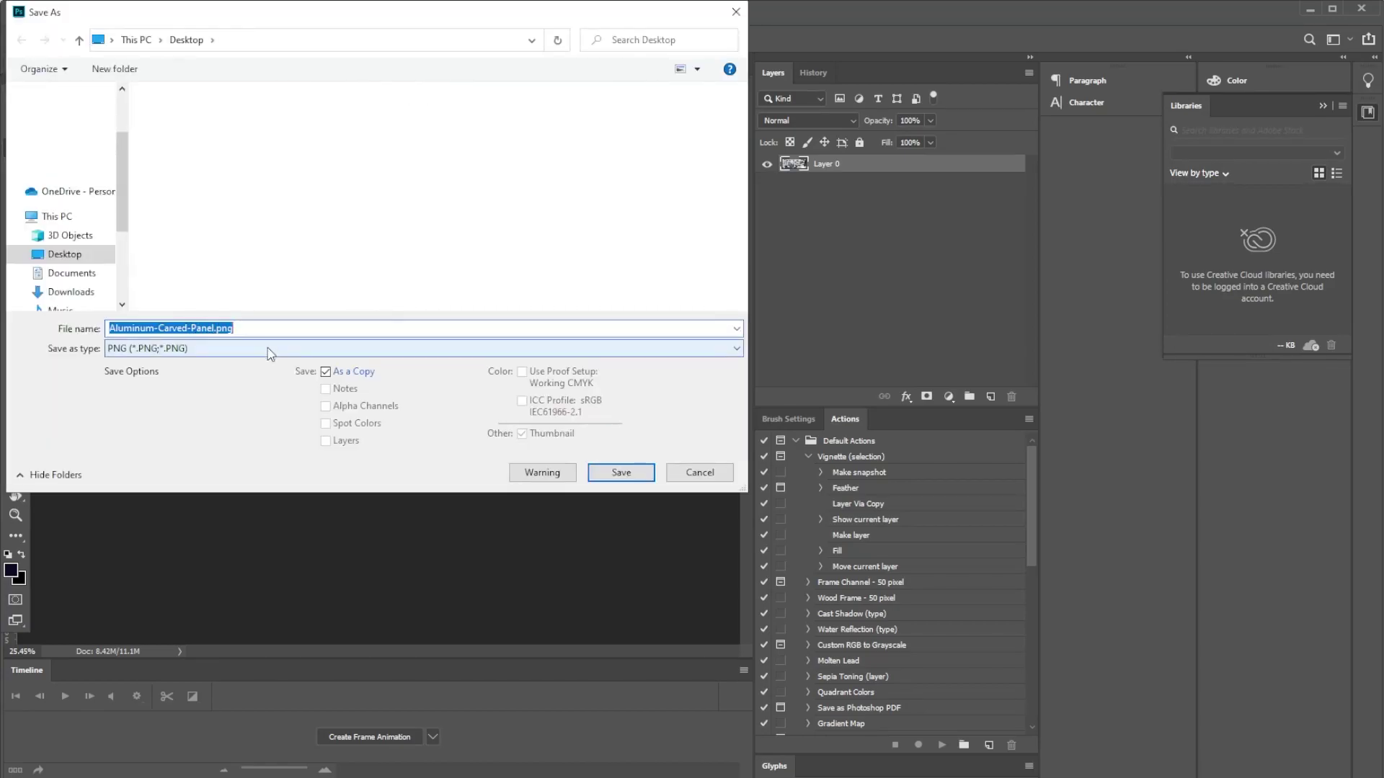
{"action": "left_click", "coordinate": [615, 476]}
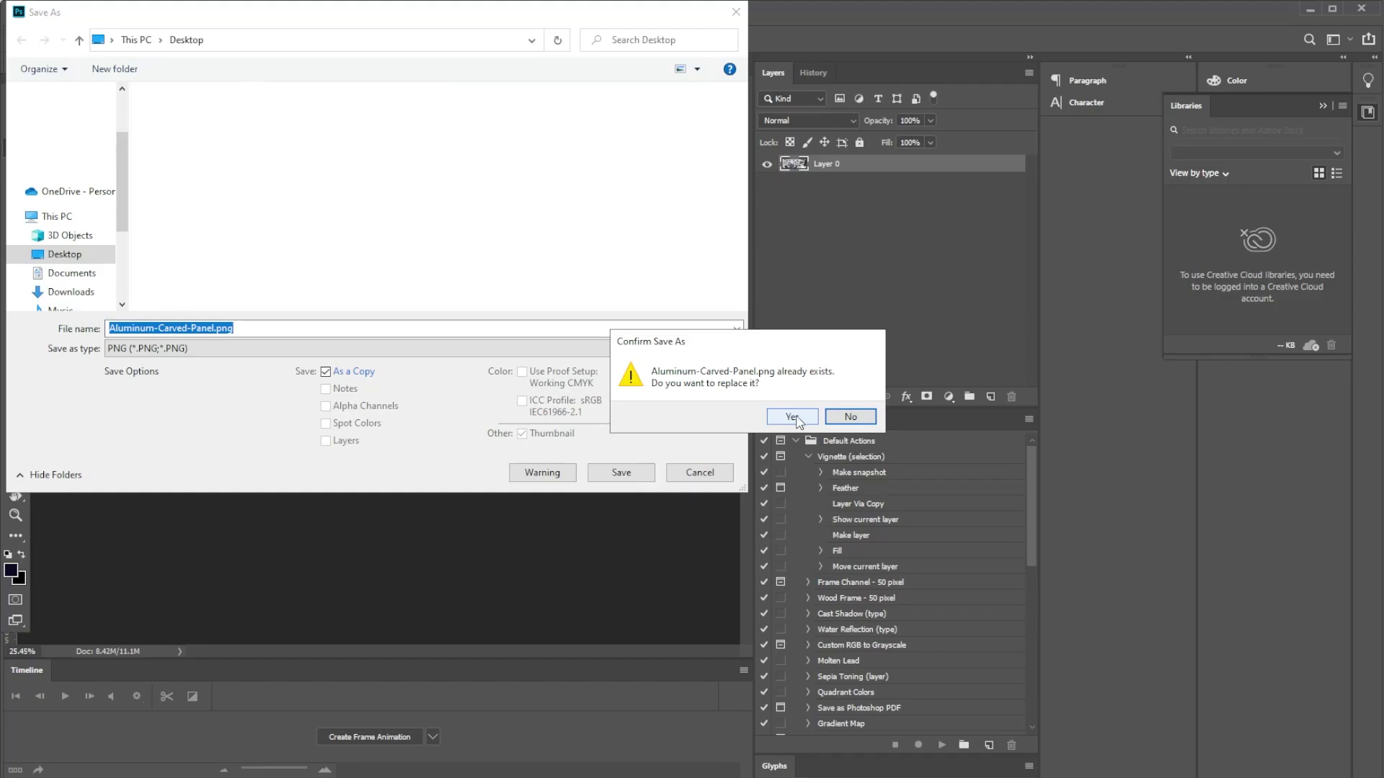
{"action": "left_click", "coordinate": [809, 422]}
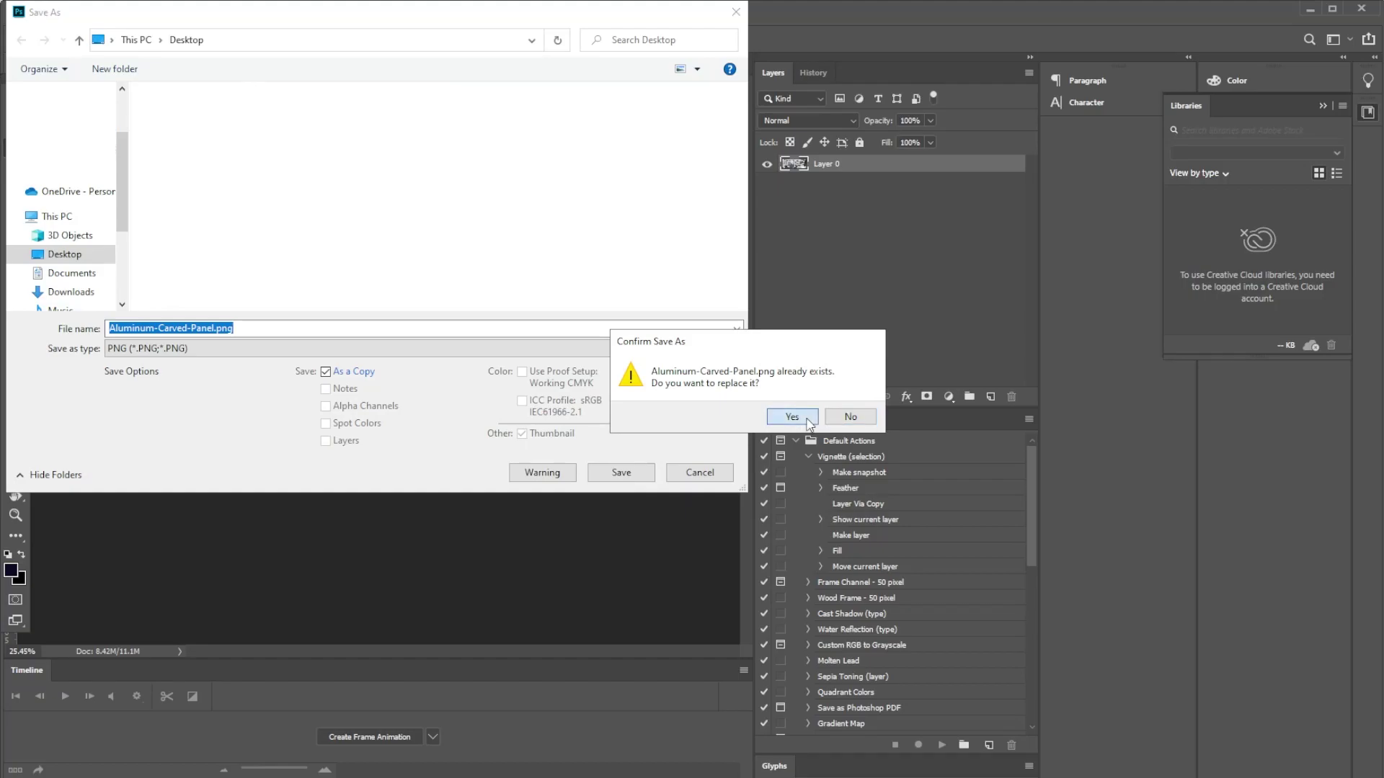
{"action": "key", "text": "ctrl+s"}
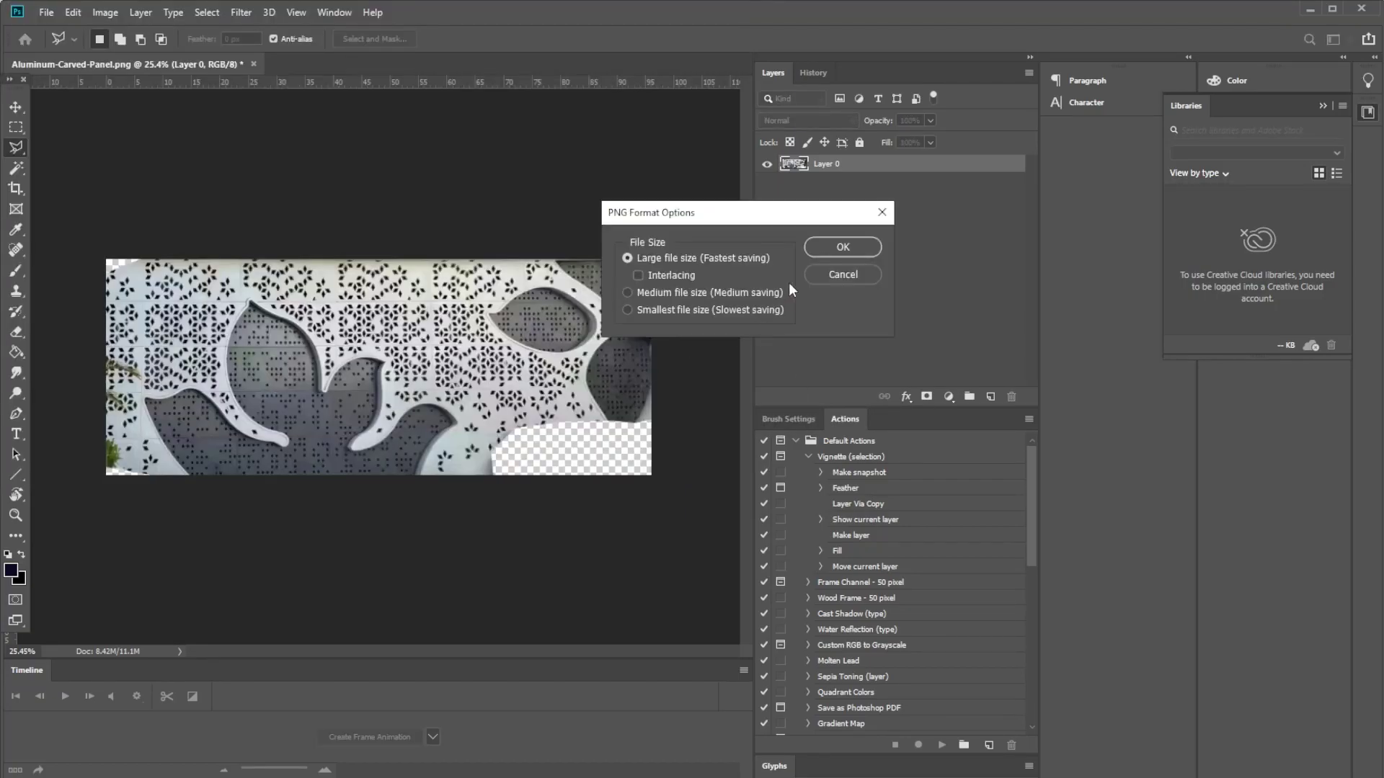
{"action": "left_click", "coordinate": [844, 249]}
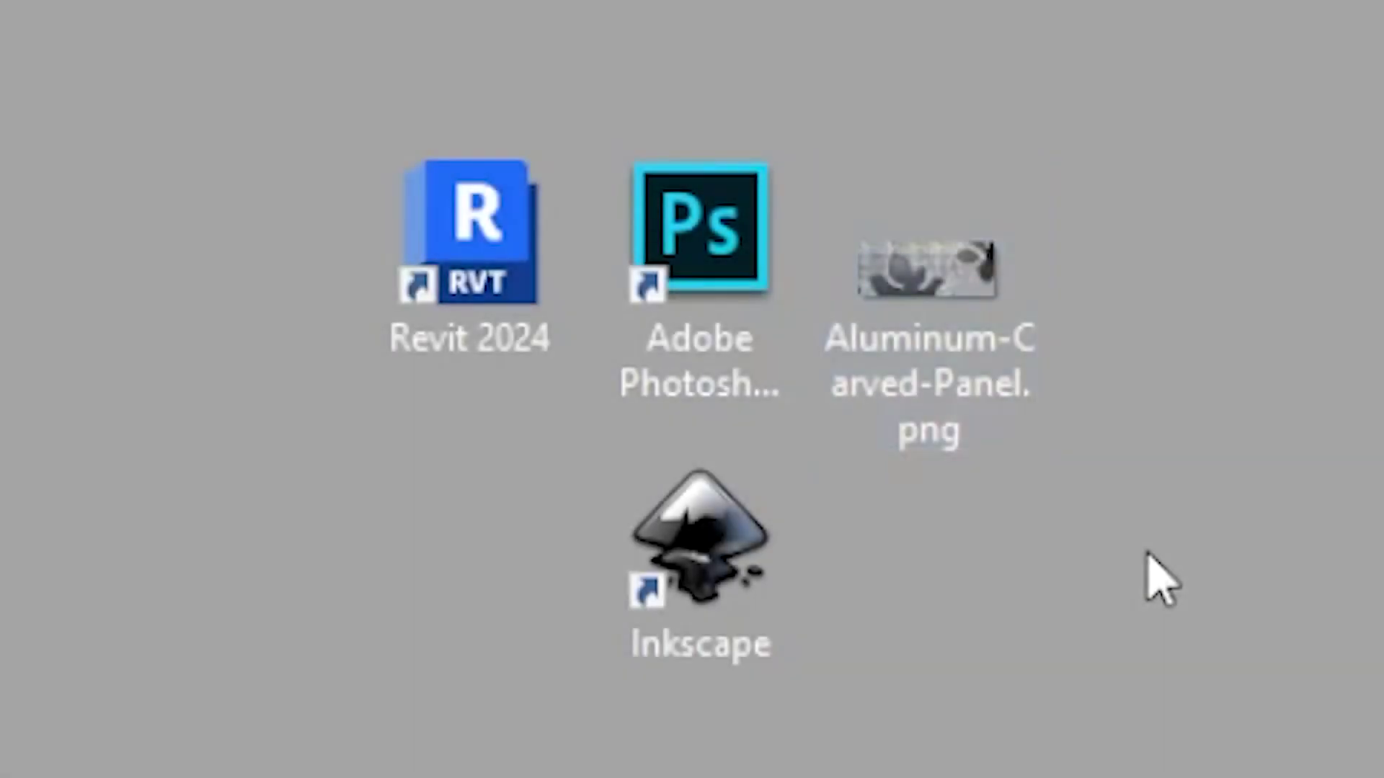
Open the edited Aluminum-Carved-Panel.png in Inkscape as an embedded image with DPI from file and automatic rendering mode.
{"action": "left_click_drag", "start_coordinate": [959, 282], "coordinate": [729, 542]}
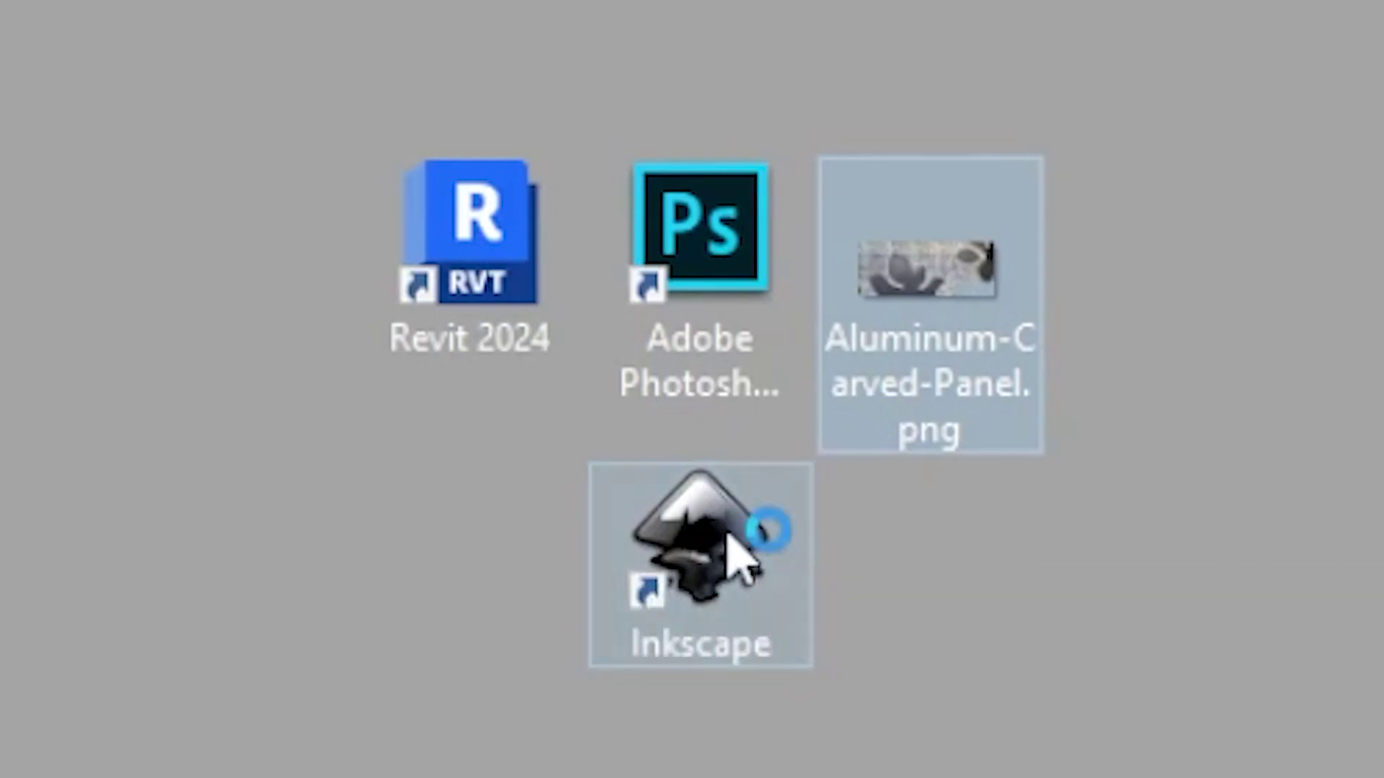
{"action": "left_click", "coordinate": [1088, 641]}
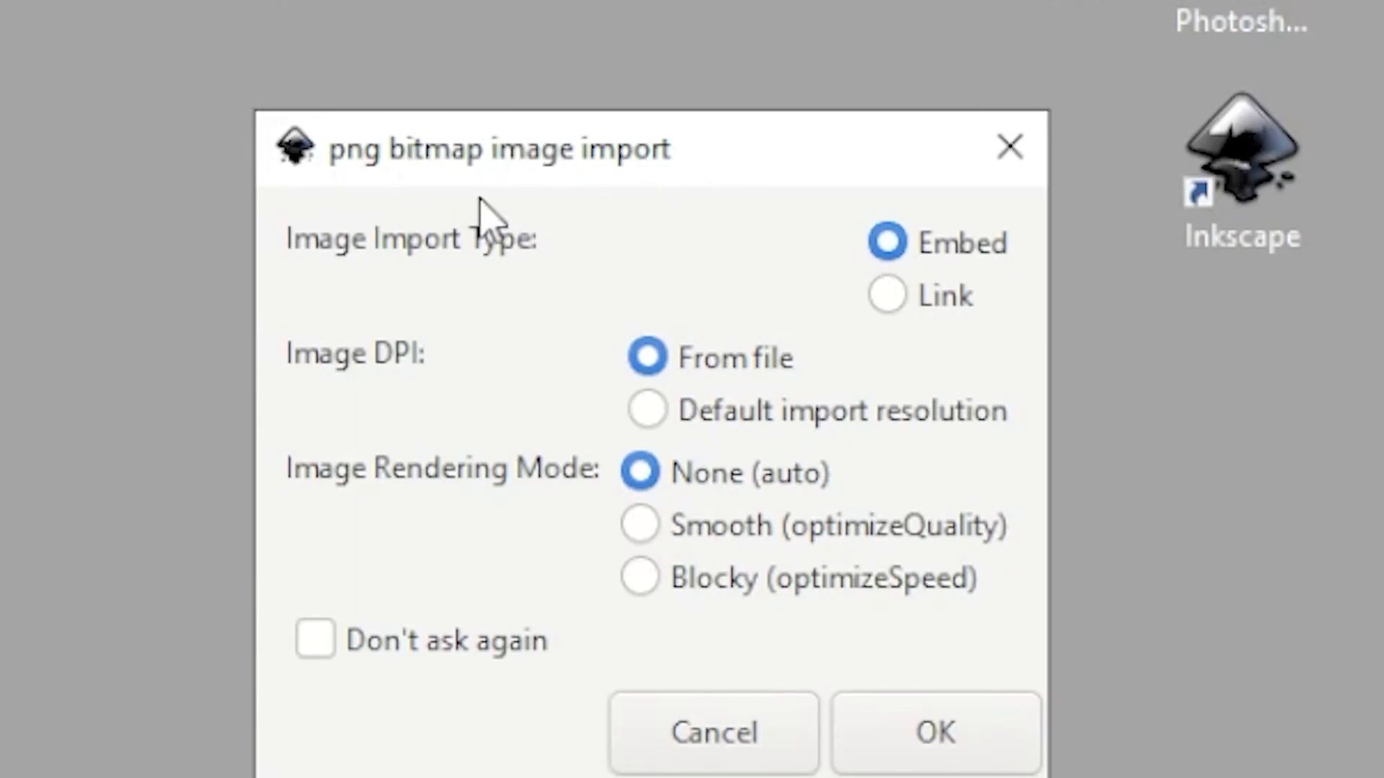
{"action": "mouse_move", "coordinate": [577, 226]}
{"action": "left_click", "coordinate": [914, 736]}
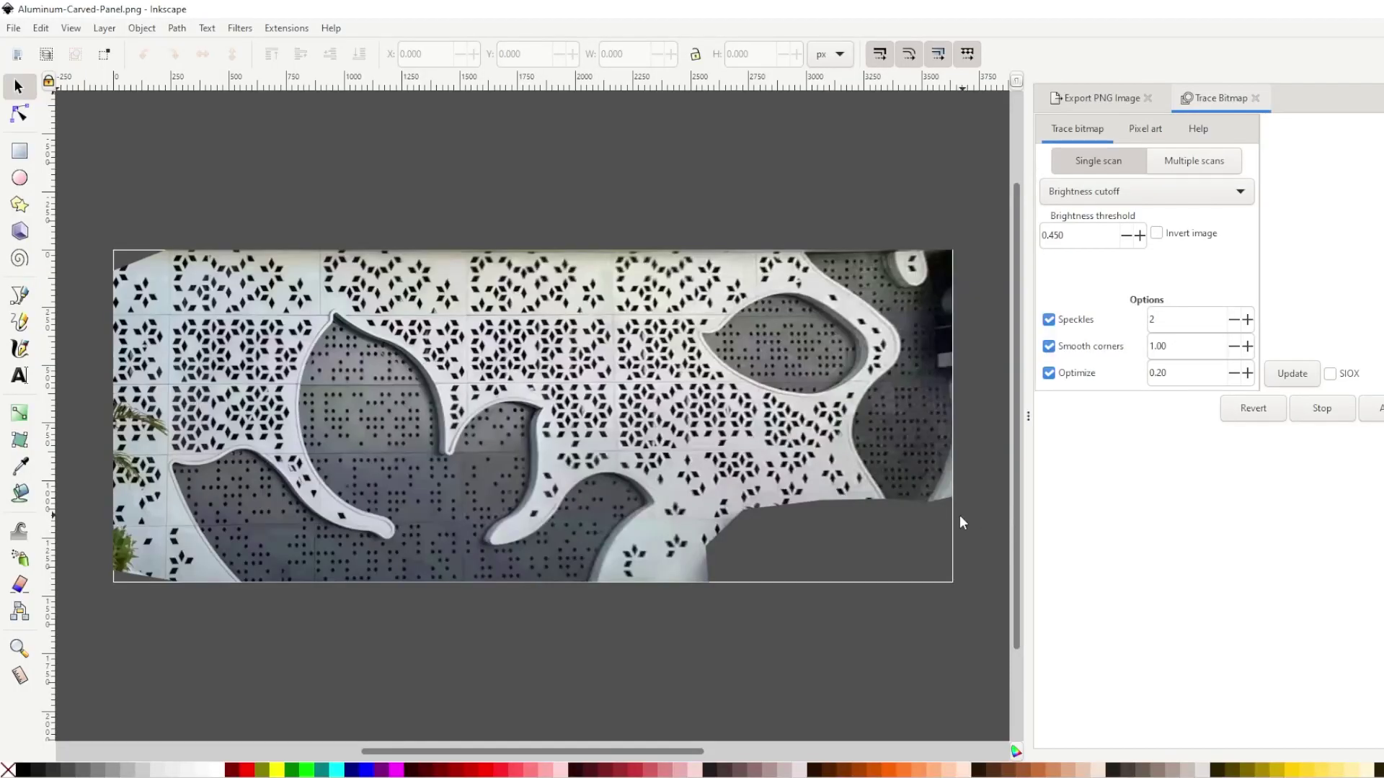
Trace the panel image as a single scan with Autotrace, 4 filter iterations, error threshold 2.0 and the image inverted.
{"action": "left_click", "coordinate": [1059, 199]}
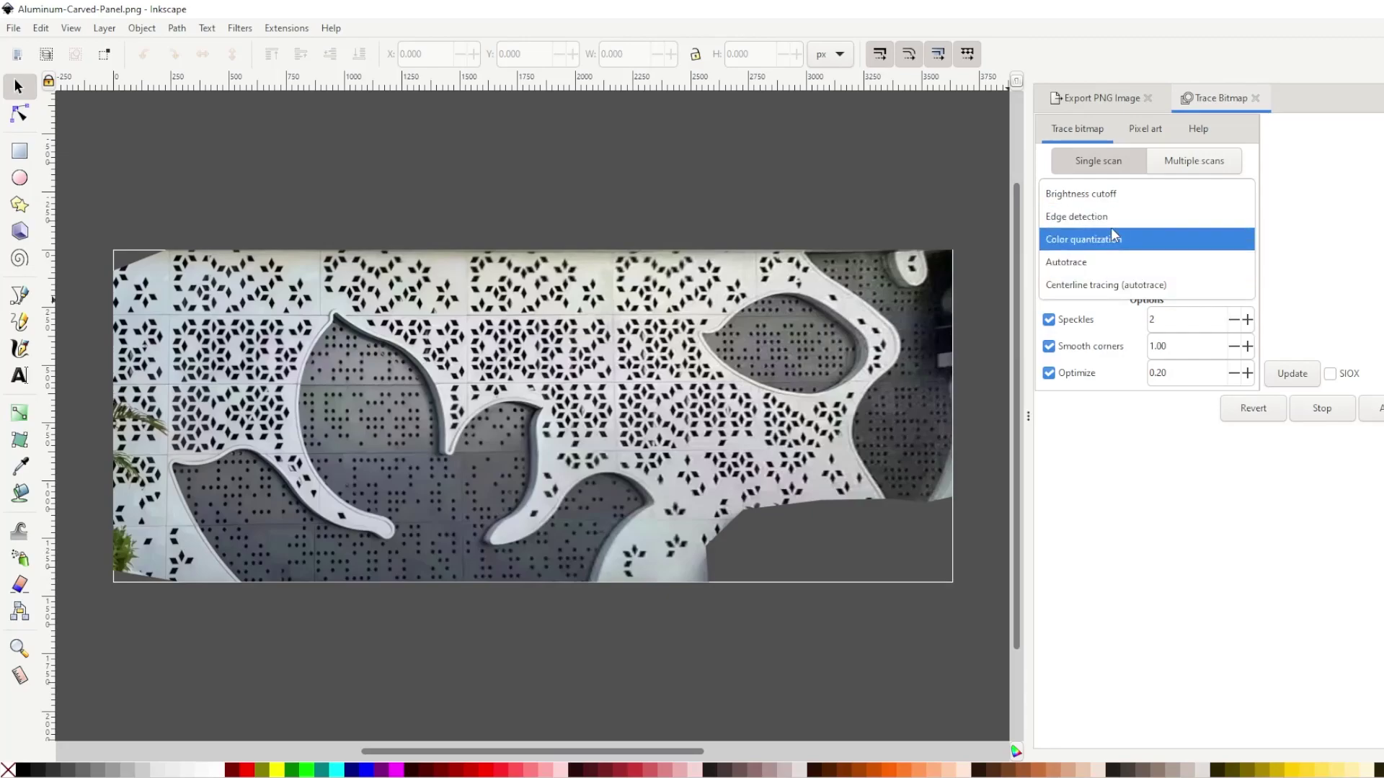
{"action": "left_click", "coordinate": [1137, 261]}
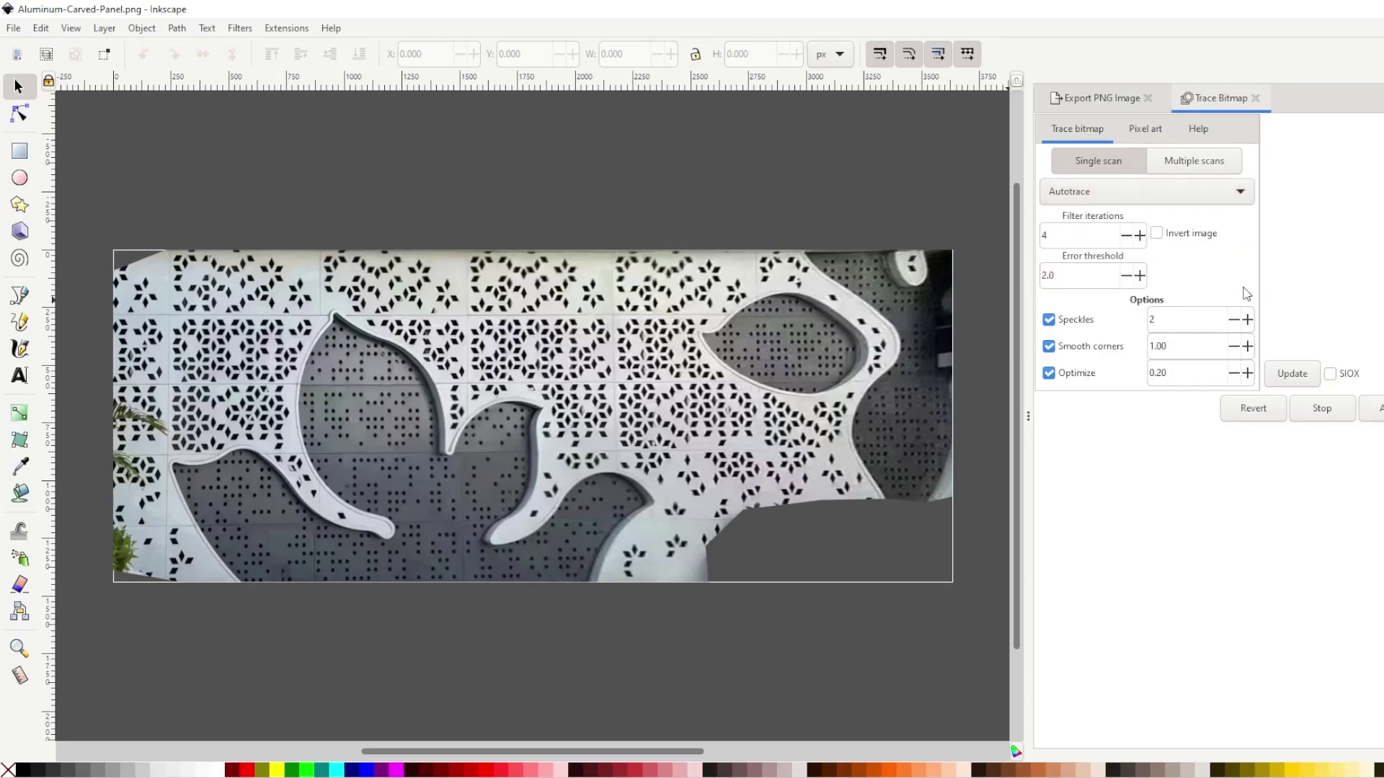
{"action": "left_click", "coordinate": [1157, 235]}
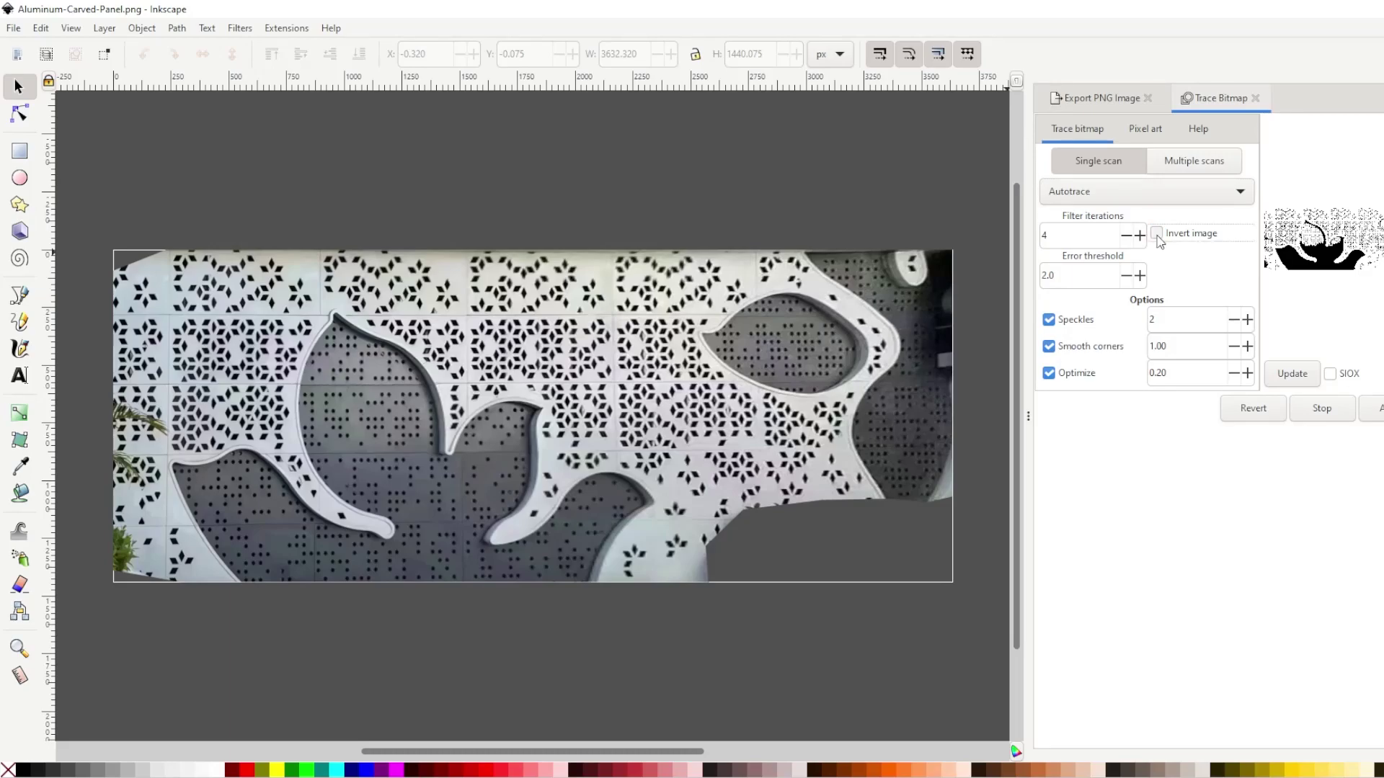
{"action": "left_click", "coordinate": [1158, 236]}
{"action": "left_click", "coordinate": [1252, 411]}
{"action": "left_click", "coordinate": [1377, 408]}
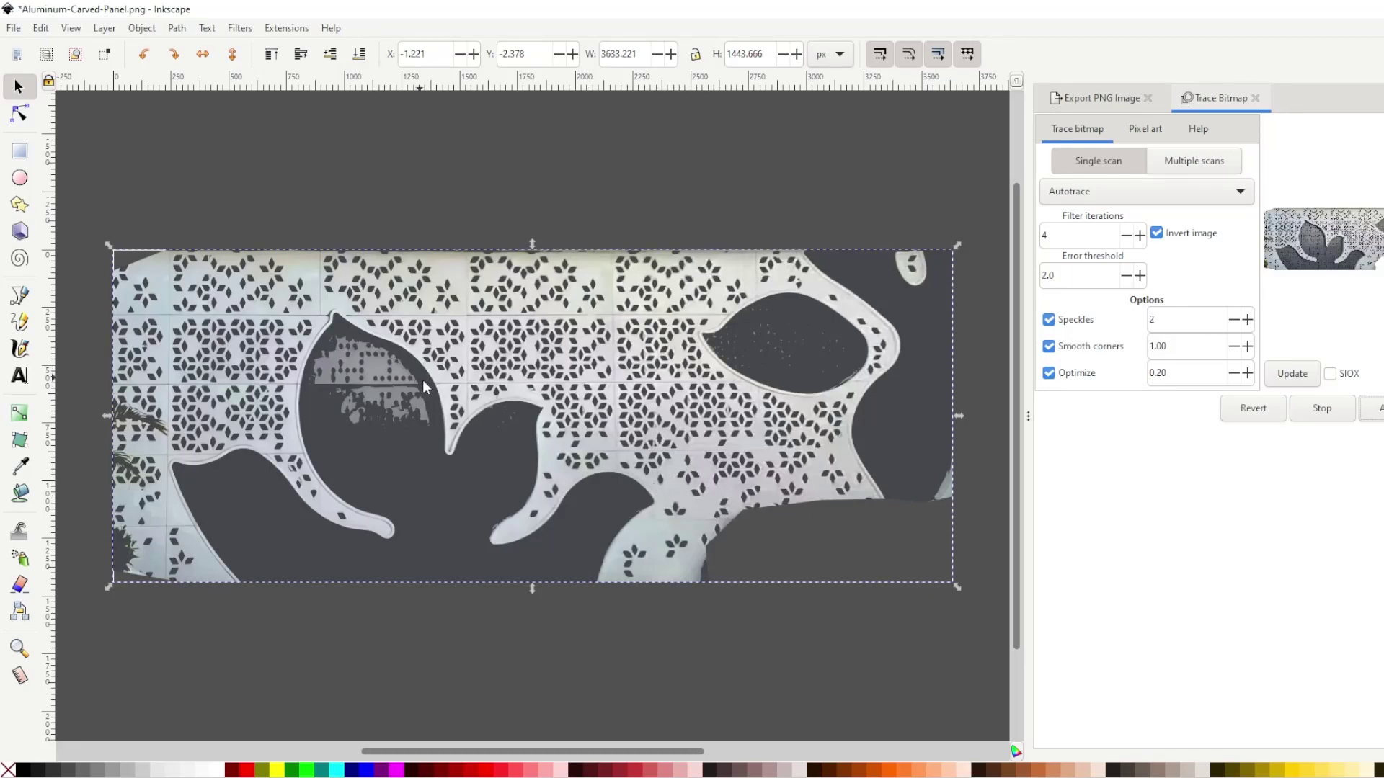
Save the traced drawing to the Desktop as Aluminum-Carved-Panel.dxf in Desktop Cutting Plotter (AutoCAD DXF R14) format.
{"action": "left_click", "coordinate": [15, 29]}
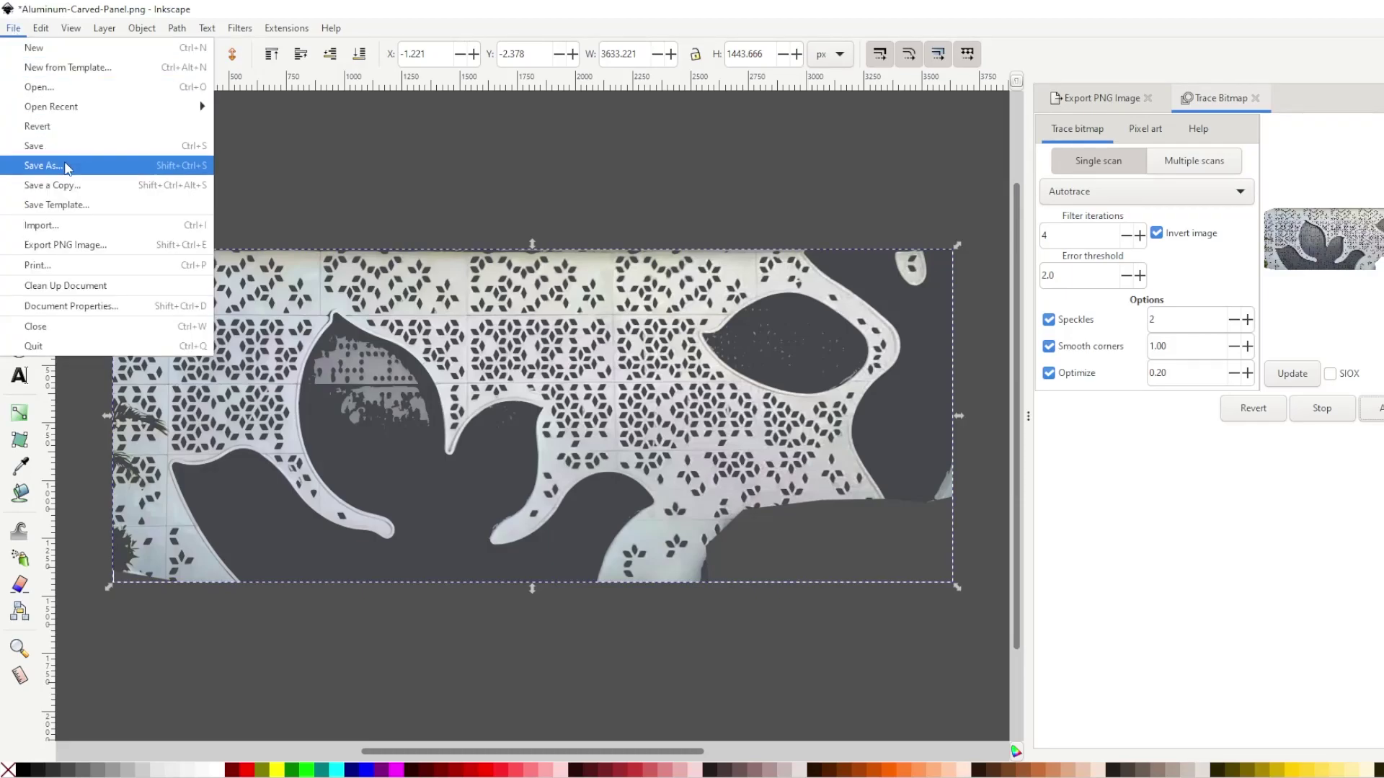
{"action": "left_click", "coordinate": [67, 166]}
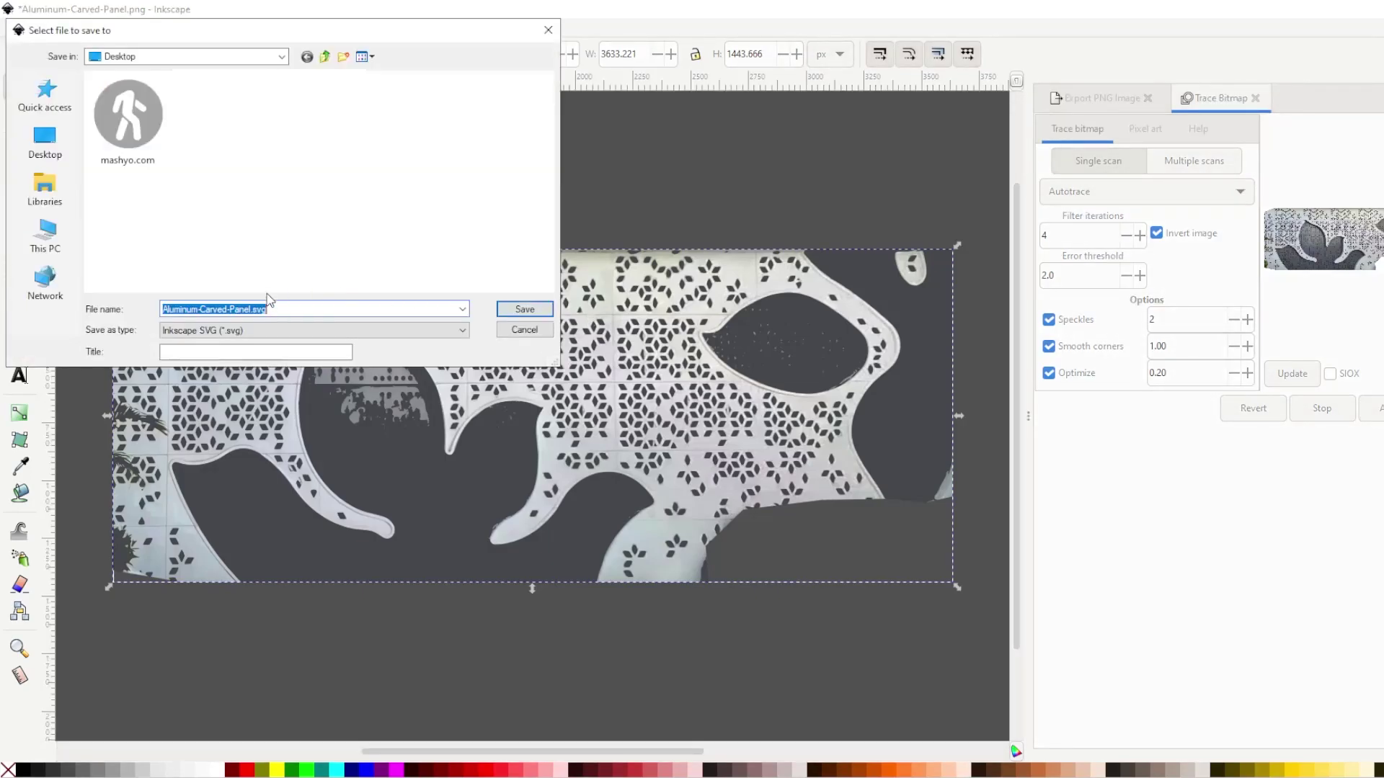
{"action": "left_click", "coordinate": [260, 332]}
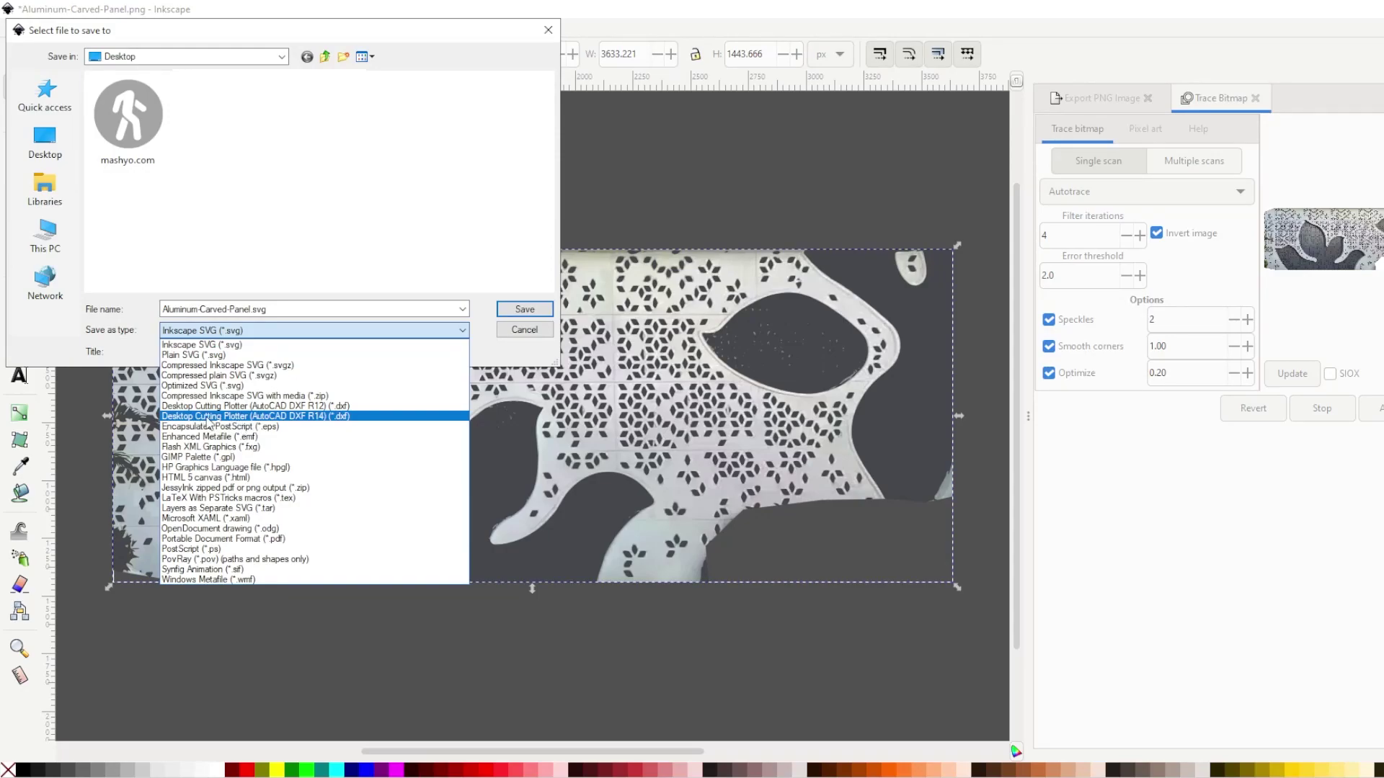
{"action": "left_click", "coordinate": [246, 418]}
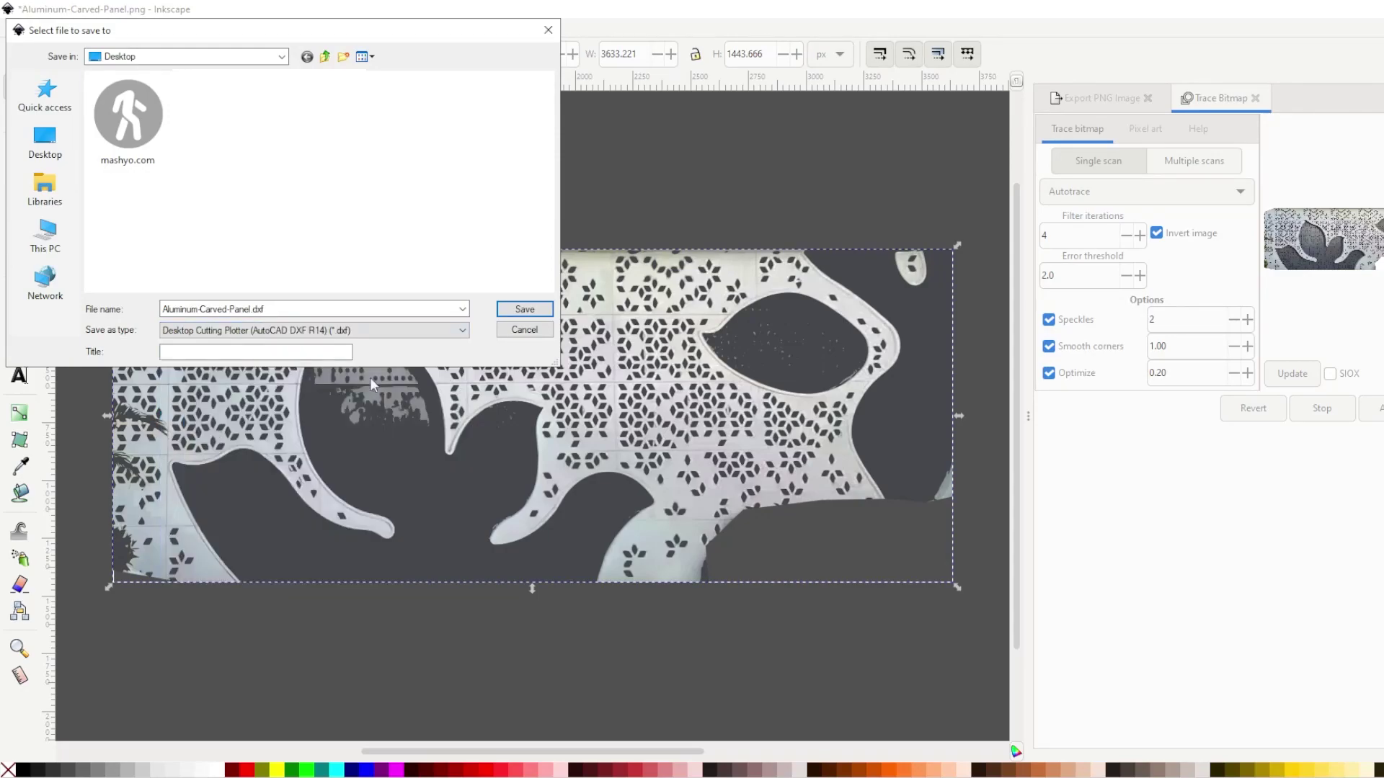
{"action": "left_click", "coordinate": [518, 309]}
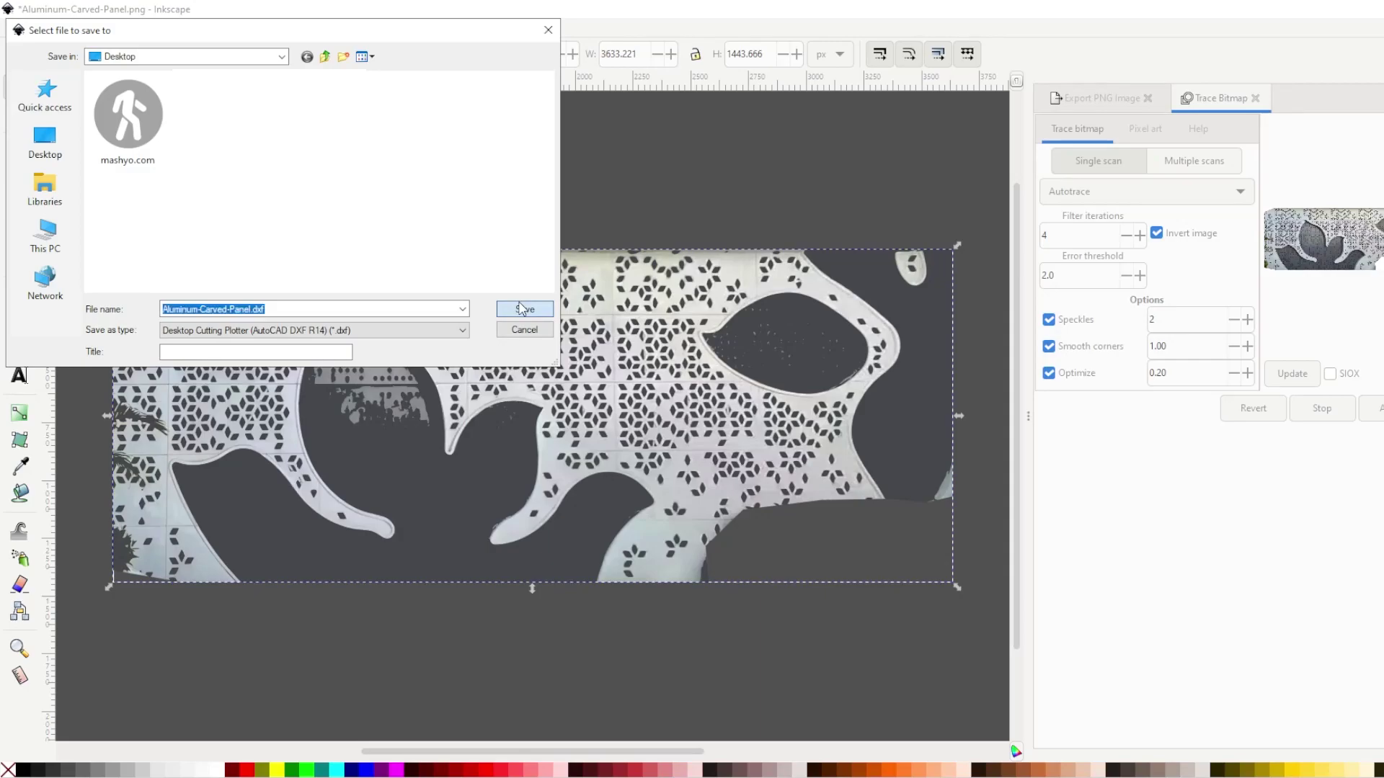
{"action": "left_click", "coordinate": [346, 337]}
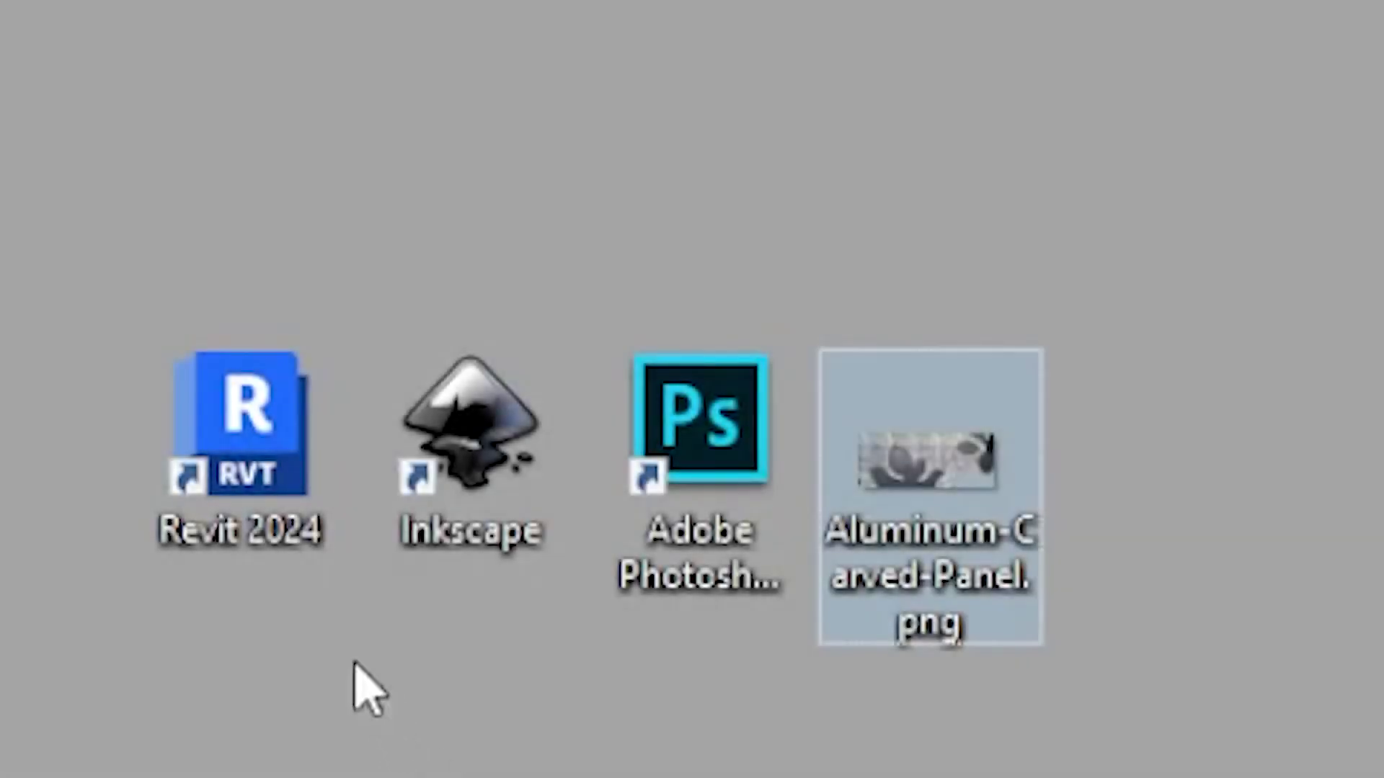
Open Revit 2024 and create a new project from the Metric Multi-discipline template.
{"action": "left_click", "coordinate": [241, 438]}
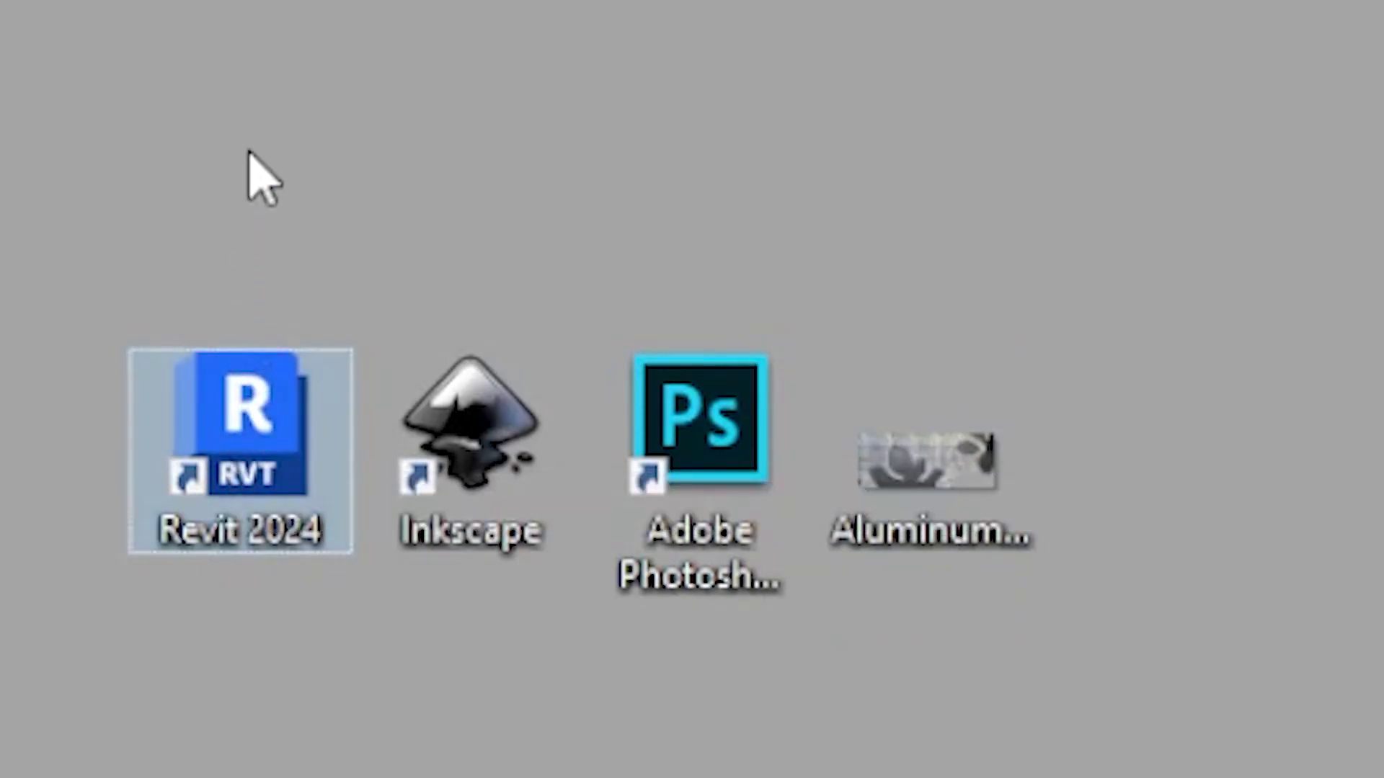
{"action": "double_click", "coordinate": [253, 462]}
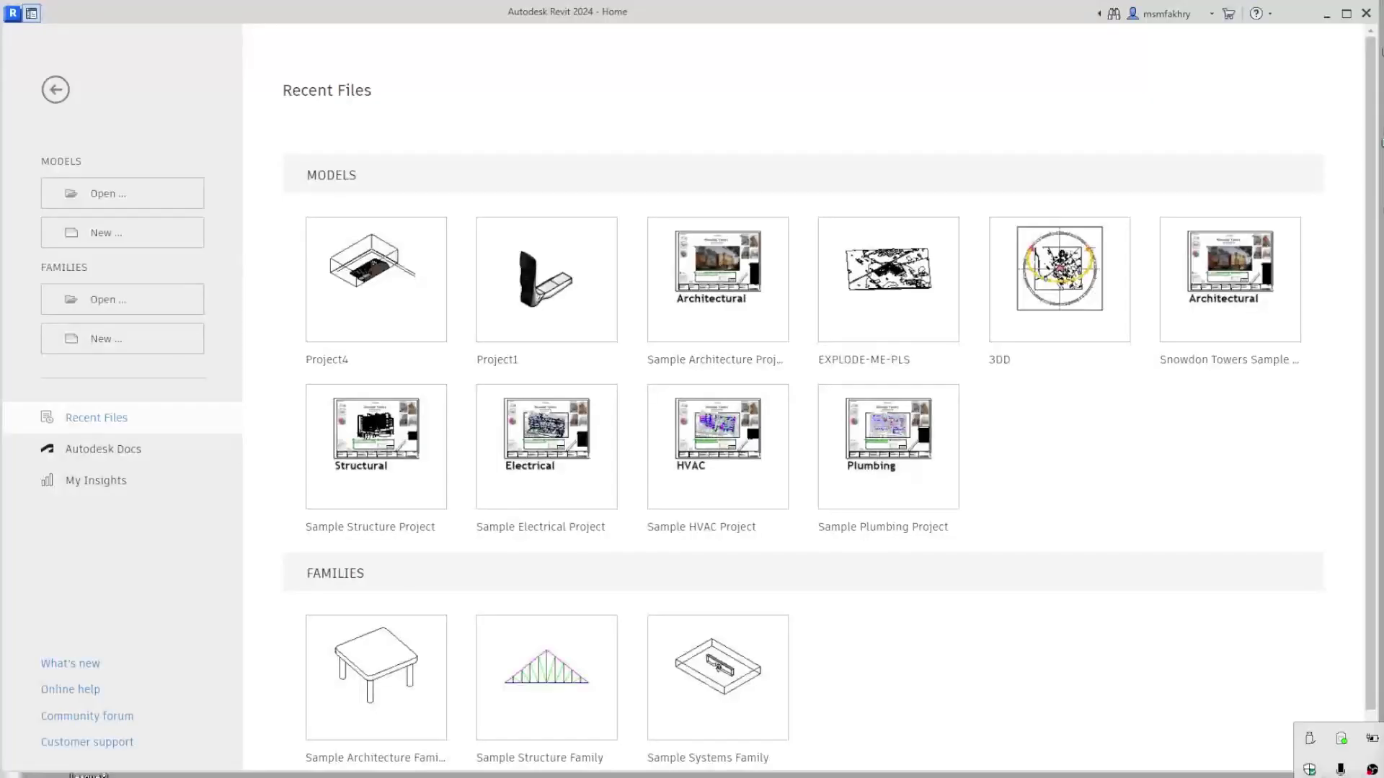
{"action": "left_click", "coordinate": [82, 241]}
{"action": "left_click", "coordinate": [326, 266]}
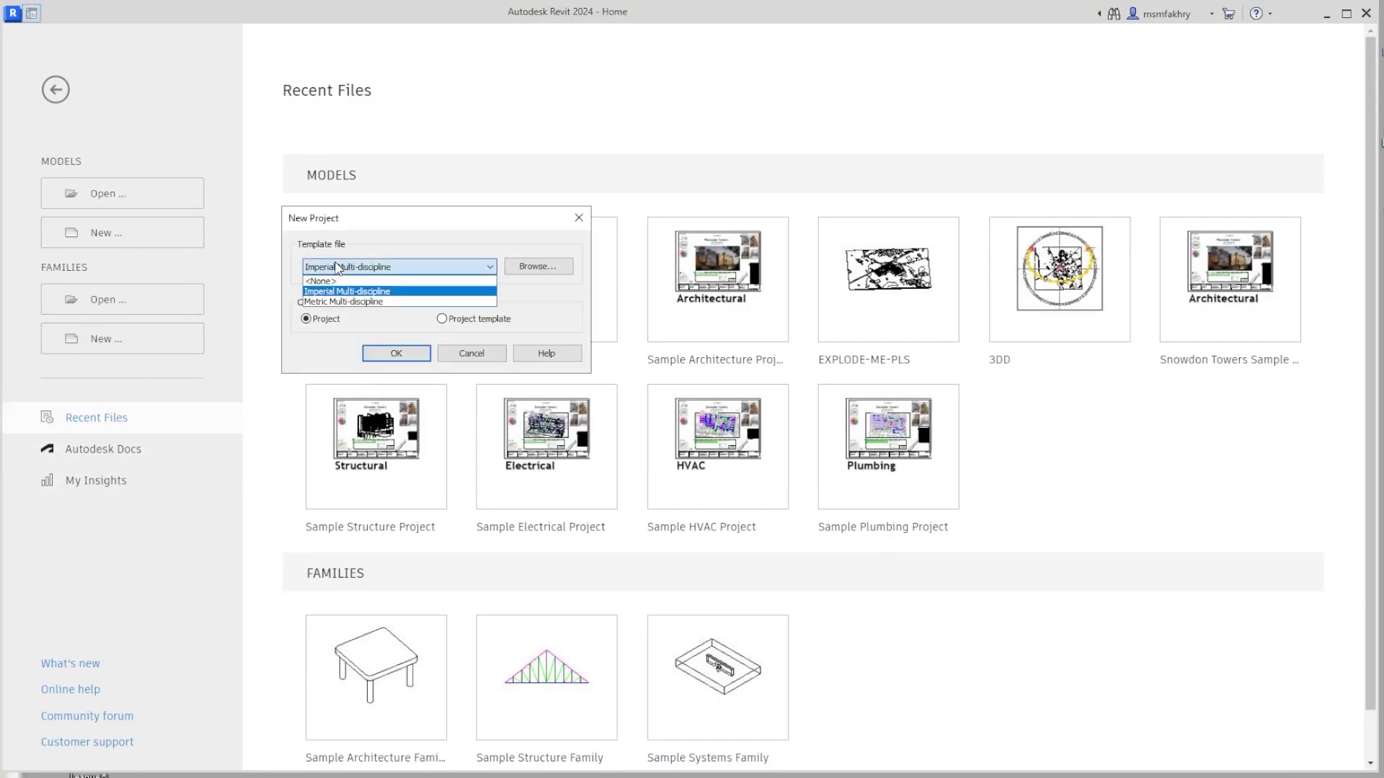
{"action": "left_click", "coordinate": [354, 302]}
{"action": "left_click", "coordinate": [396, 353]}
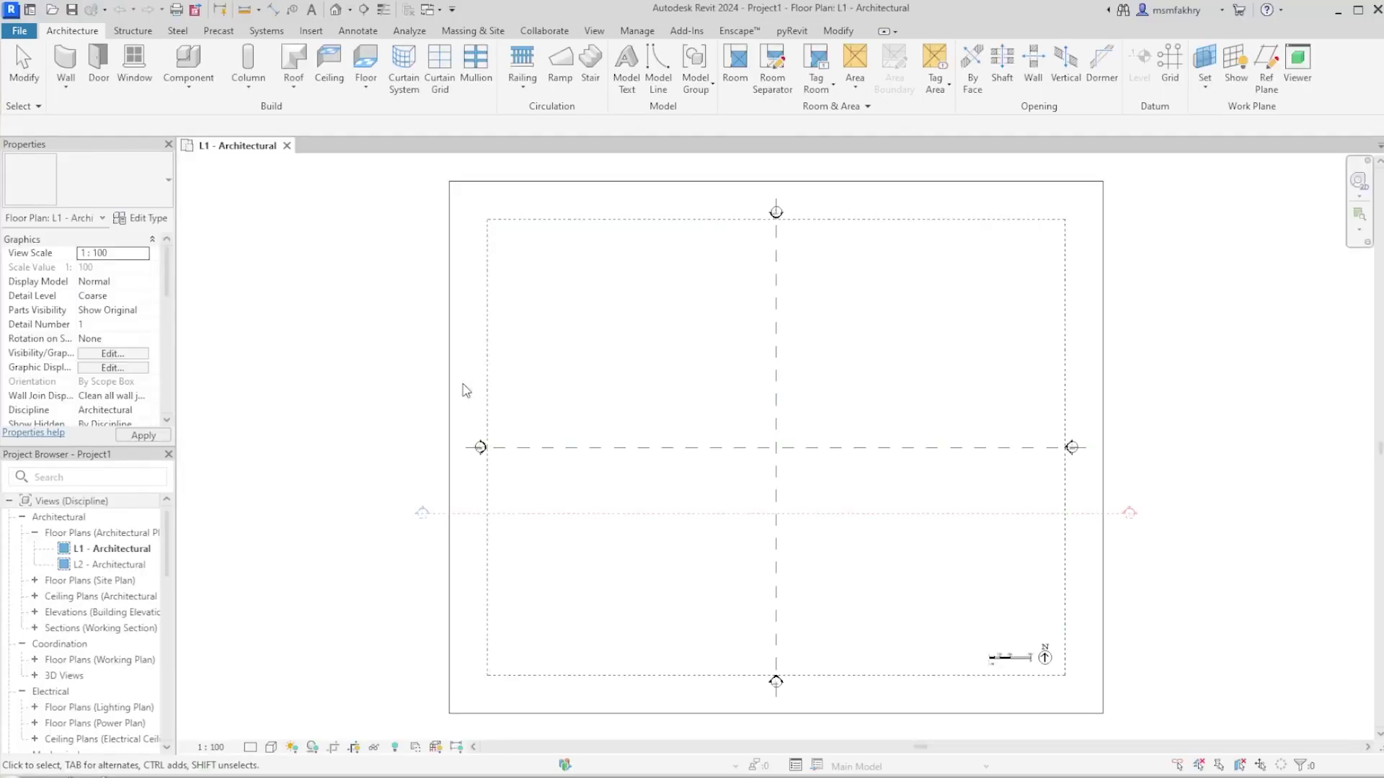
Draw a straight Generic - 200mm wall 31000 mm long on L1 along the horizontal reference plane.
{"action": "left_click", "coordinate": [70, 65]}
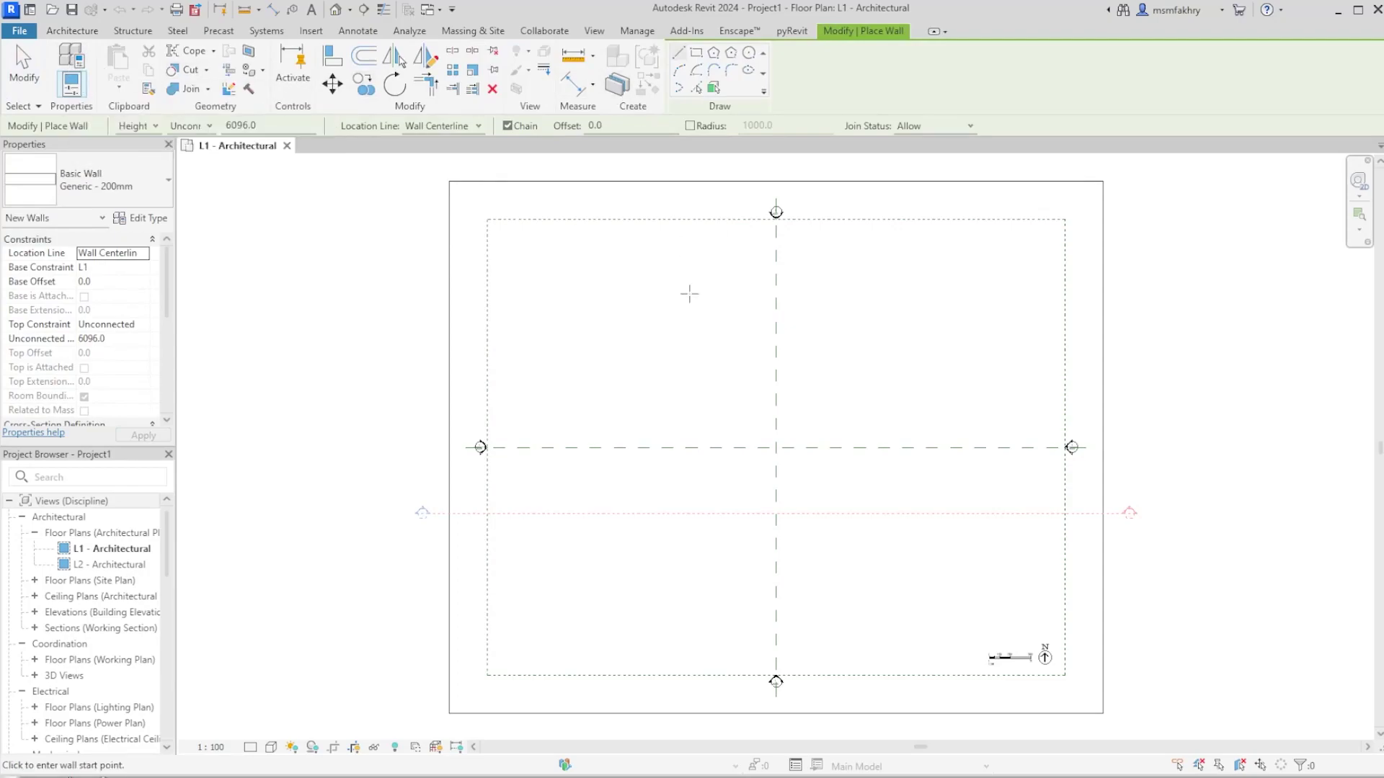
{"action": "left_click", "coordinate": [641, 447]}
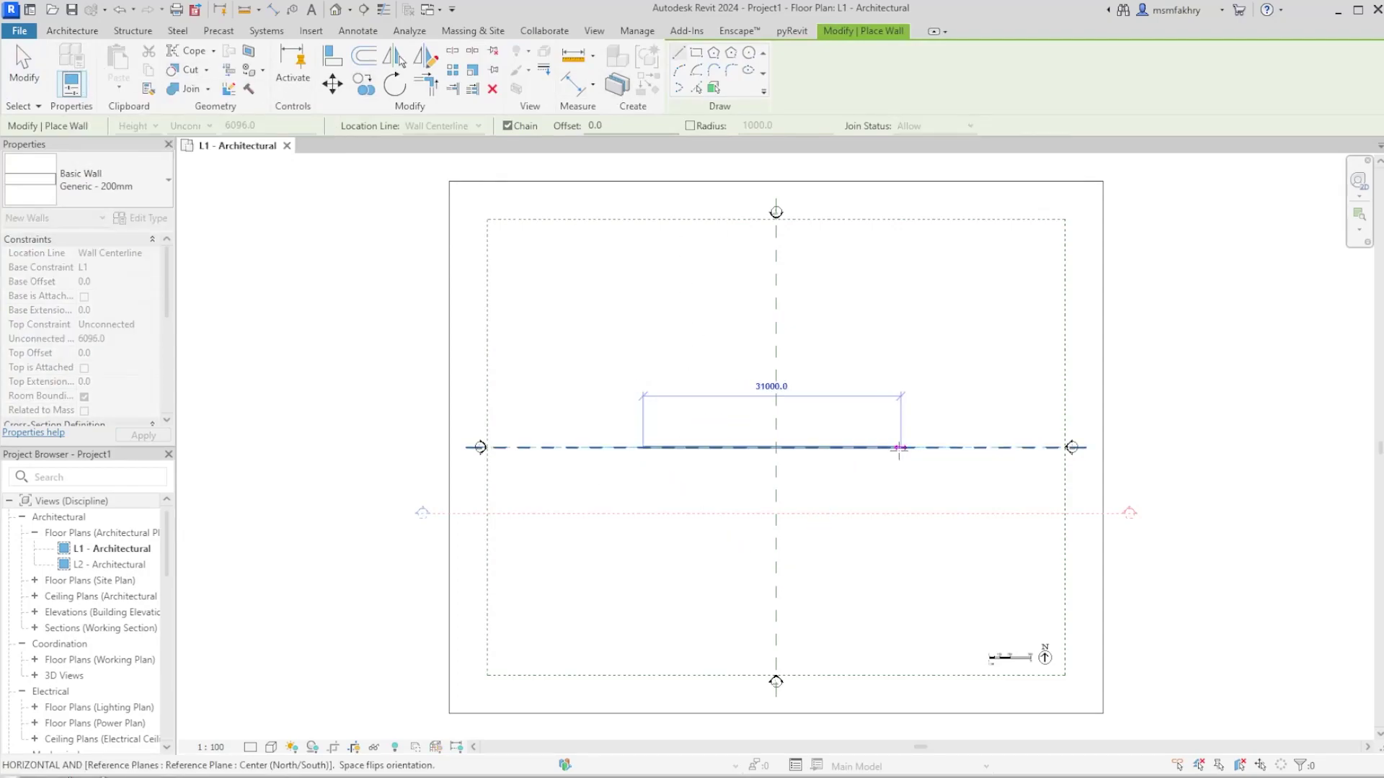
{"action": "left_click", "coordinate": [899, 448]}
{"action": "key", "text": "Escape"}
{"action": "key", "text": "Escape"}
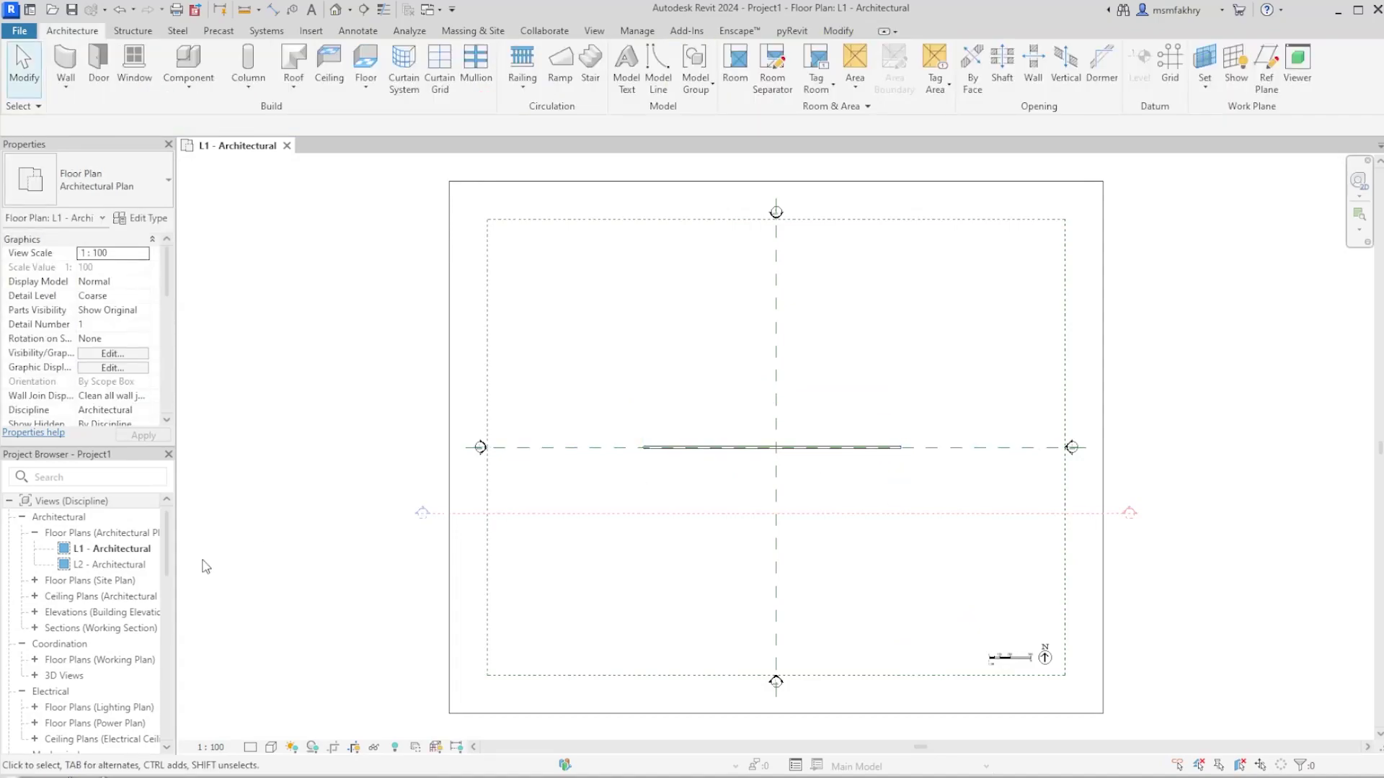
Open the north architectural elevation and stretch the wall's top edge up to a height of 9000 mm.
{"action": "left_click", "coordinate": [34, 614]}
{"action": "double_click", "coordinate": [80, 645]}
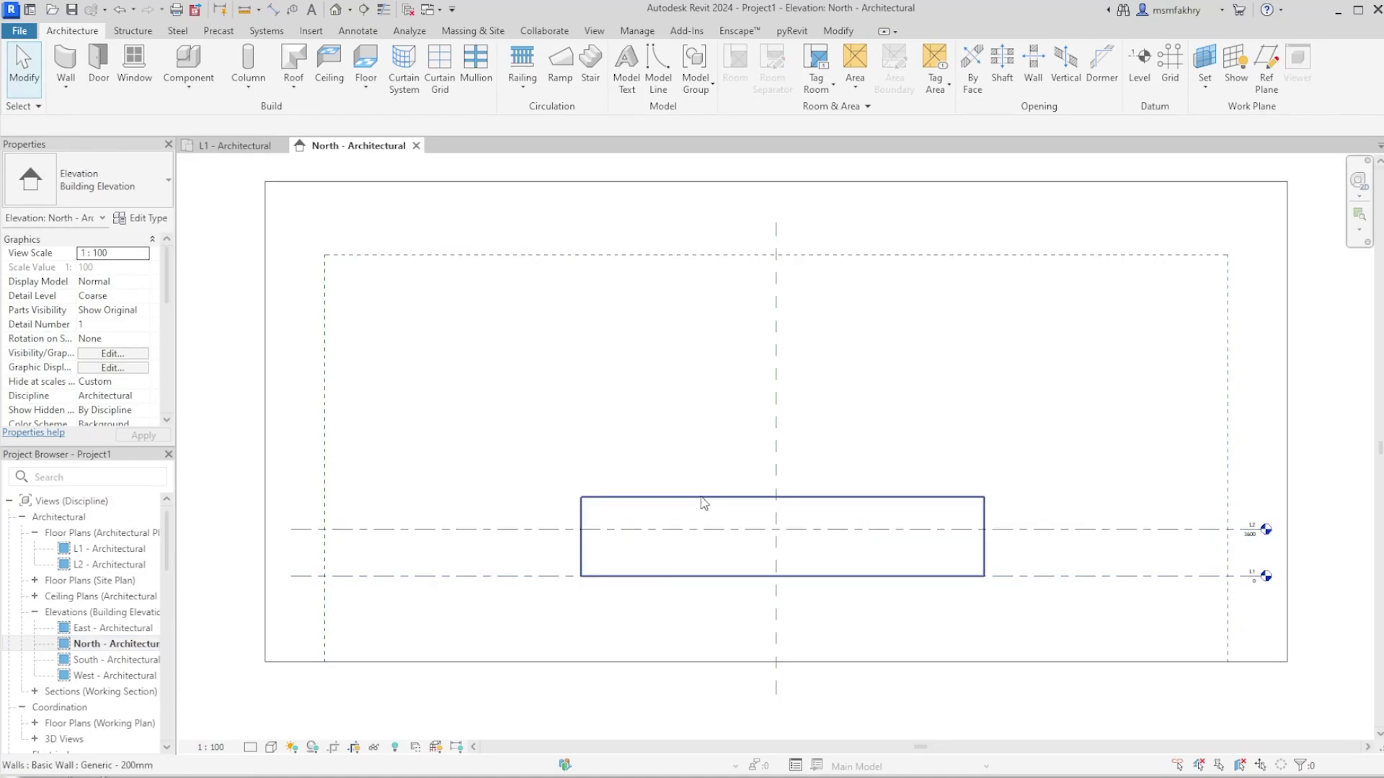
{"action": "left_click", "coordinate": [705, 503]}
{"action": "left_click_drag", "start_coordinate": [782, 487], "coordinate": [788, 467]}
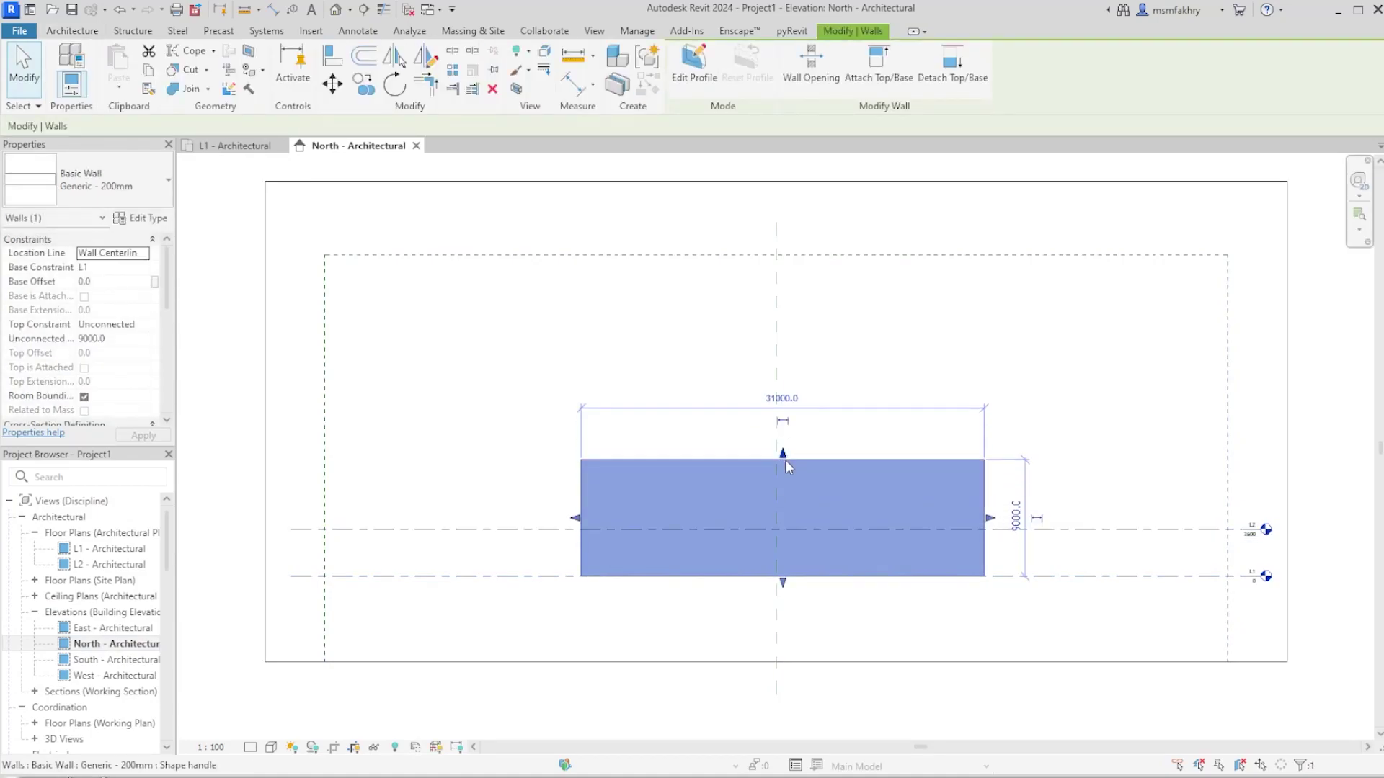
Start editing the wall's profile and begin a CAD import, filtering for DXF files on the Desktop.
{"action": "left_click", "coordinate": [697, 66]}
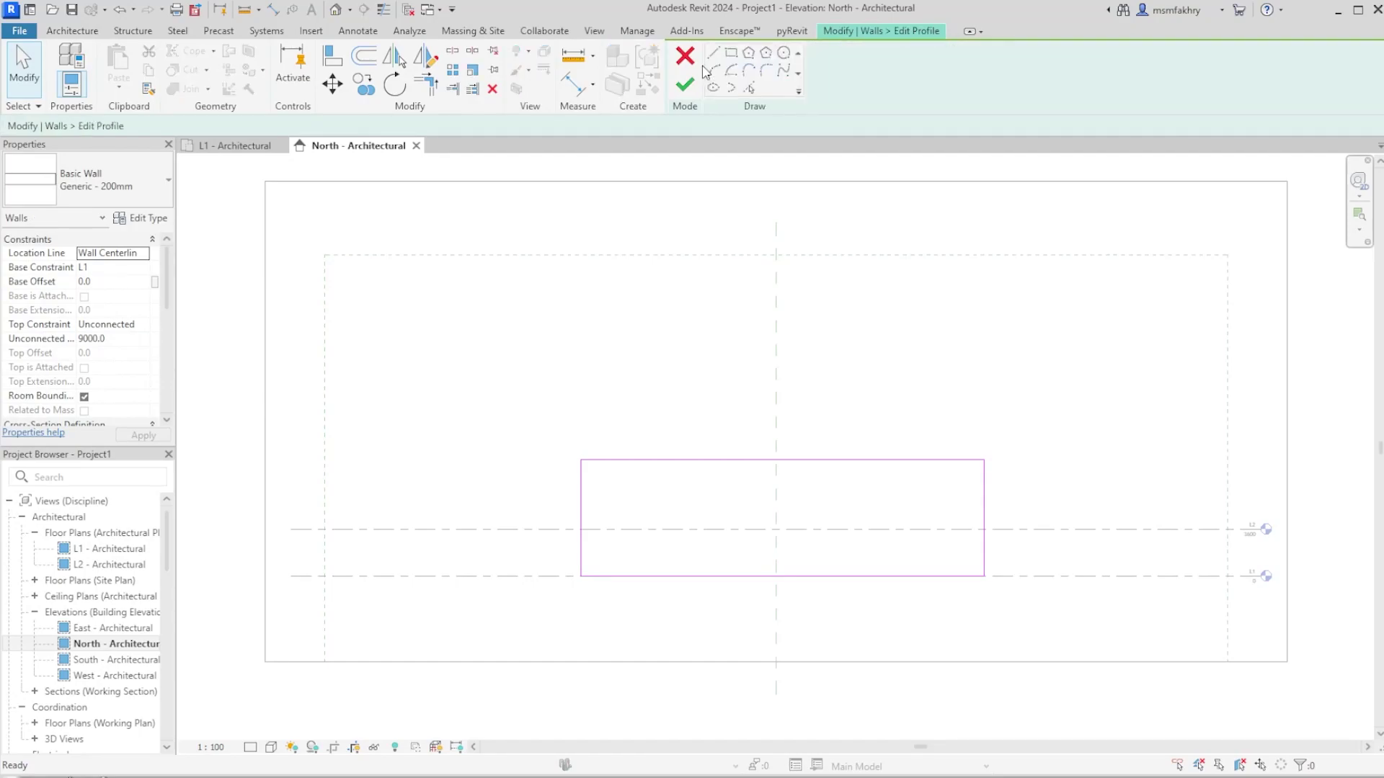
{"action": "left_click", "coordinate": [310, 32]}
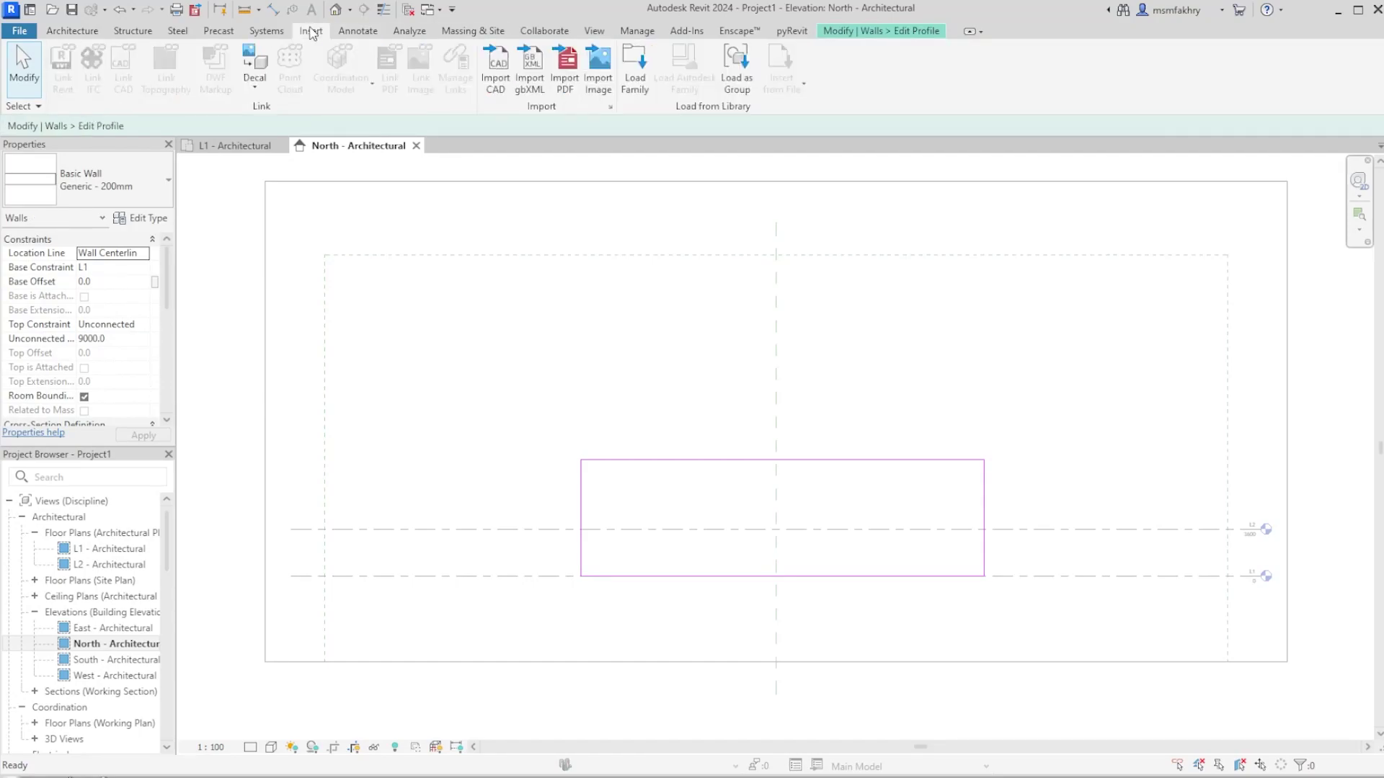
{"action": "left_click", "coordinate": [500, 83]}
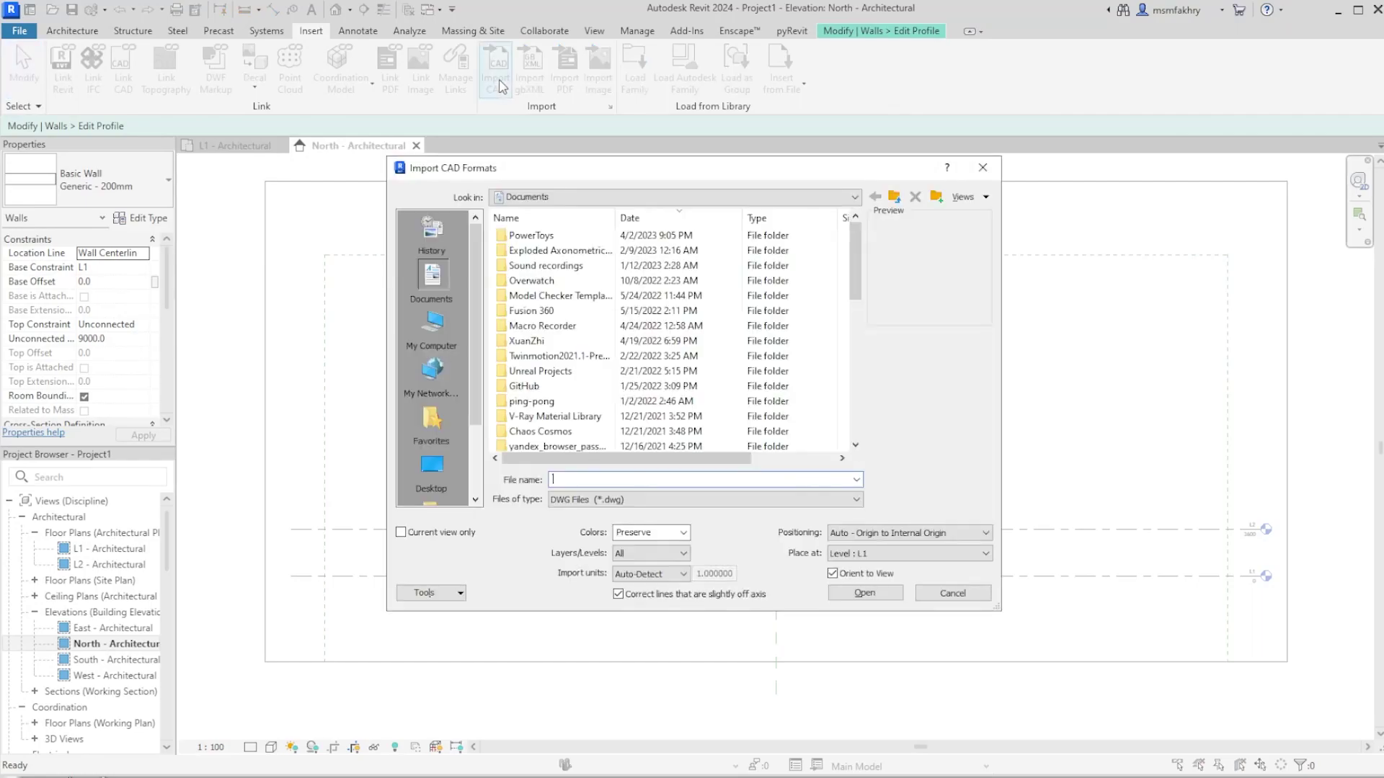
{"action": "left_click", "coordinate": [620, 500]}
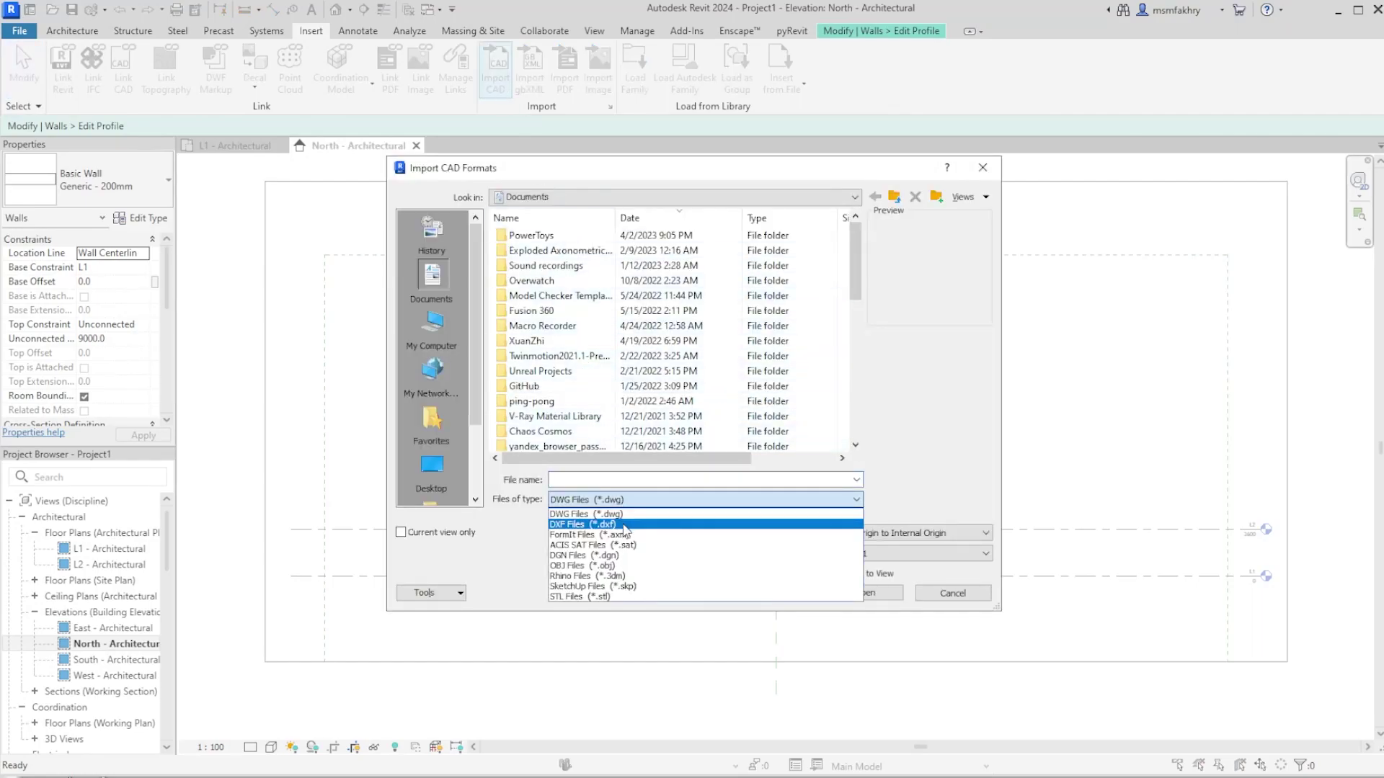
{"action": "left_click", "coordinate": [624, 526]}
{"action": "left_click", "coordinate": [441, 465]}
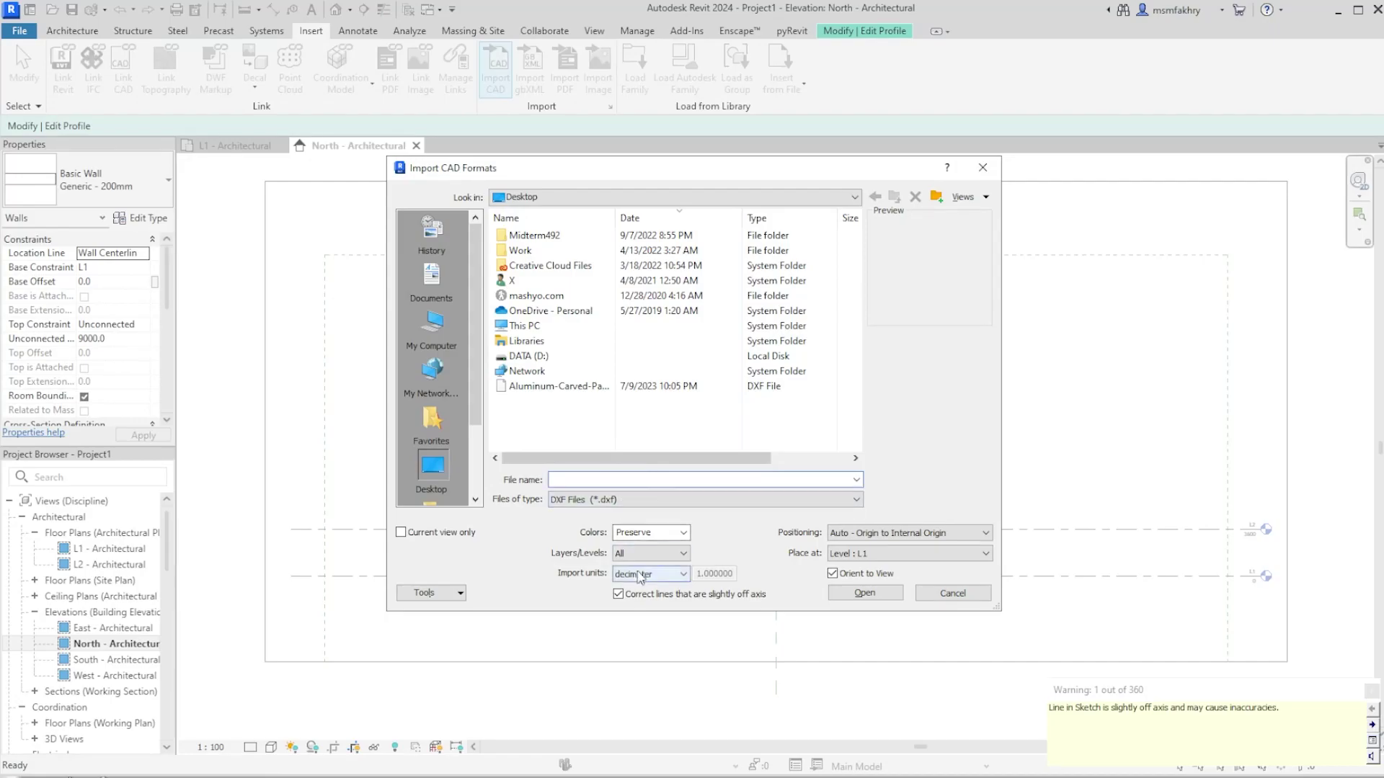
Import Aluminum-Carved-Panel.dxf into the wall profile sketch with centimeter as the import unit.
{"action": "left_click", "coordinate": [641, 574]}
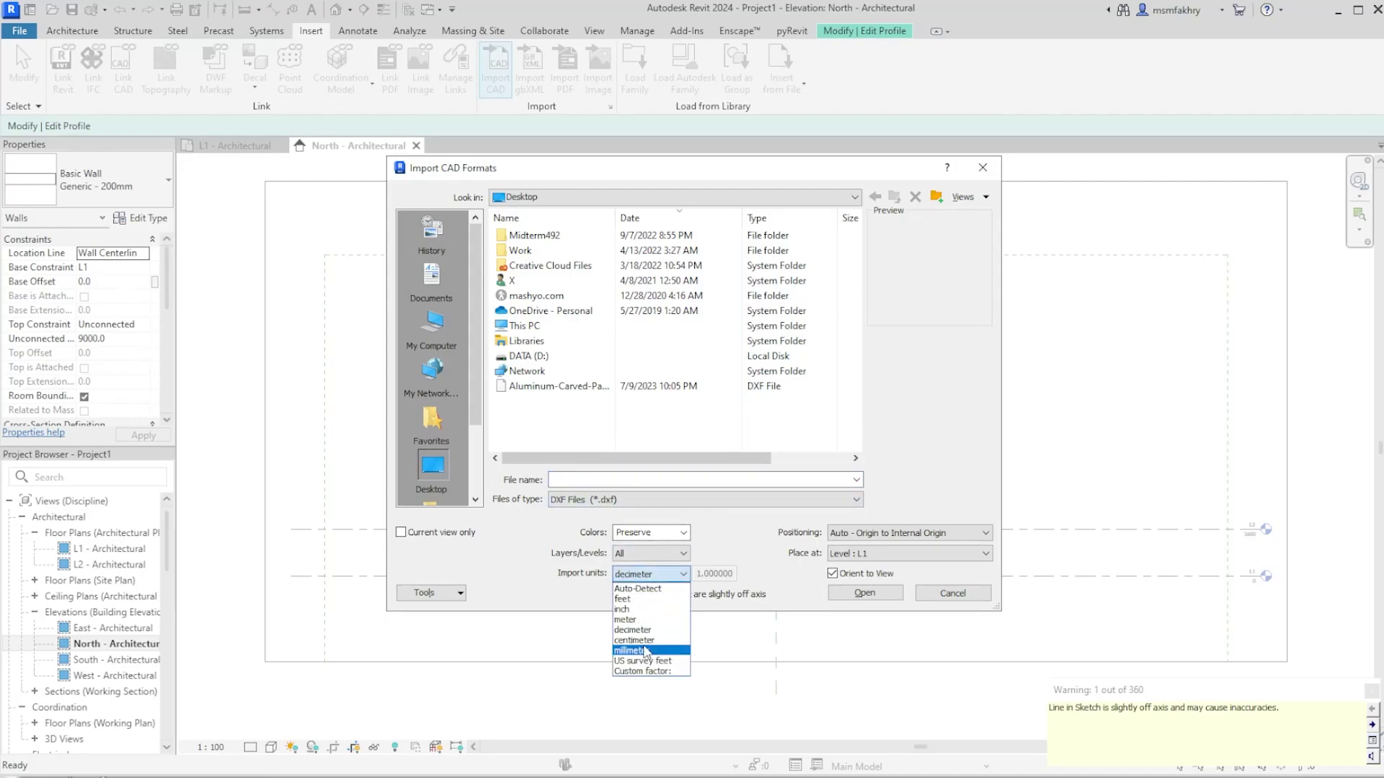
{"action": "left_click", "coordinate": [643, 641]}
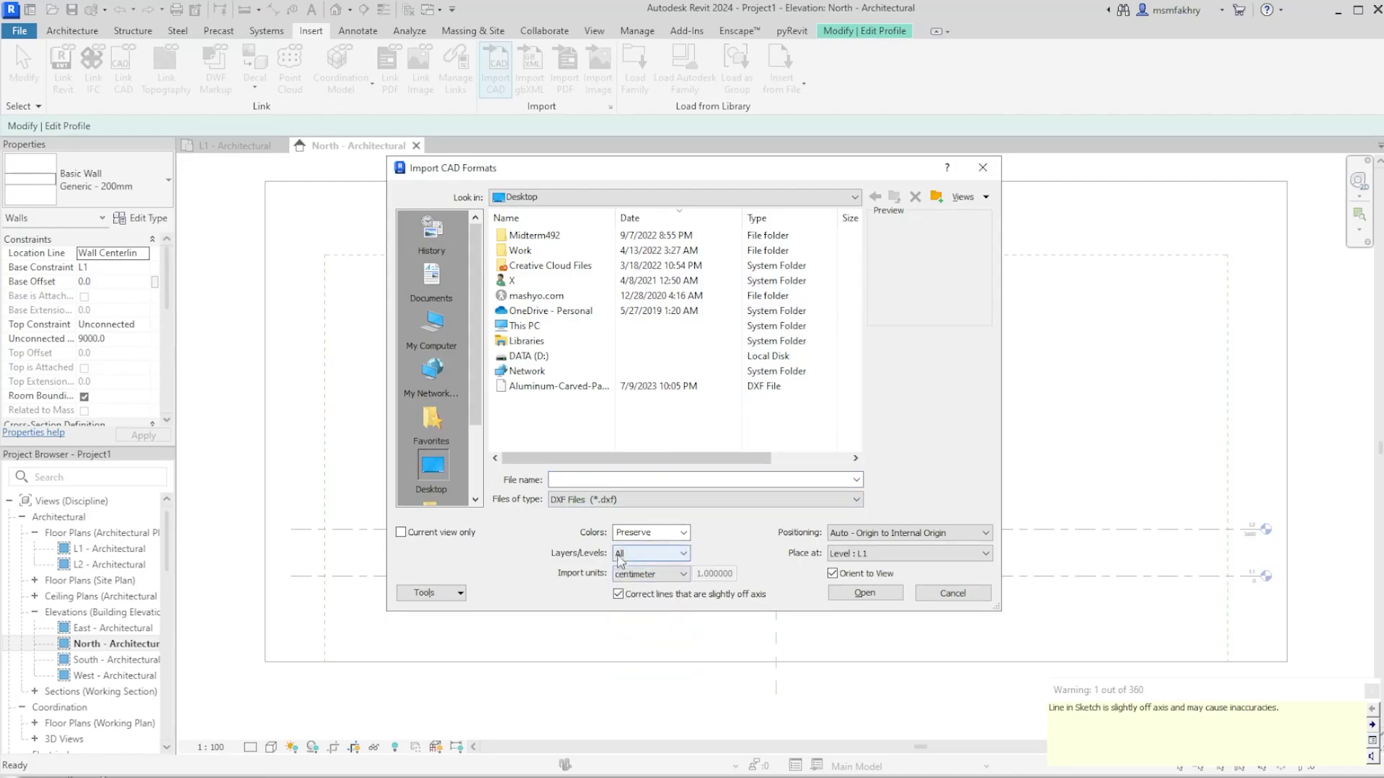
{"action": "left_click", "coordinate": [645, 503]}
{"action": "left_click", "coordinate": [565, 526]}
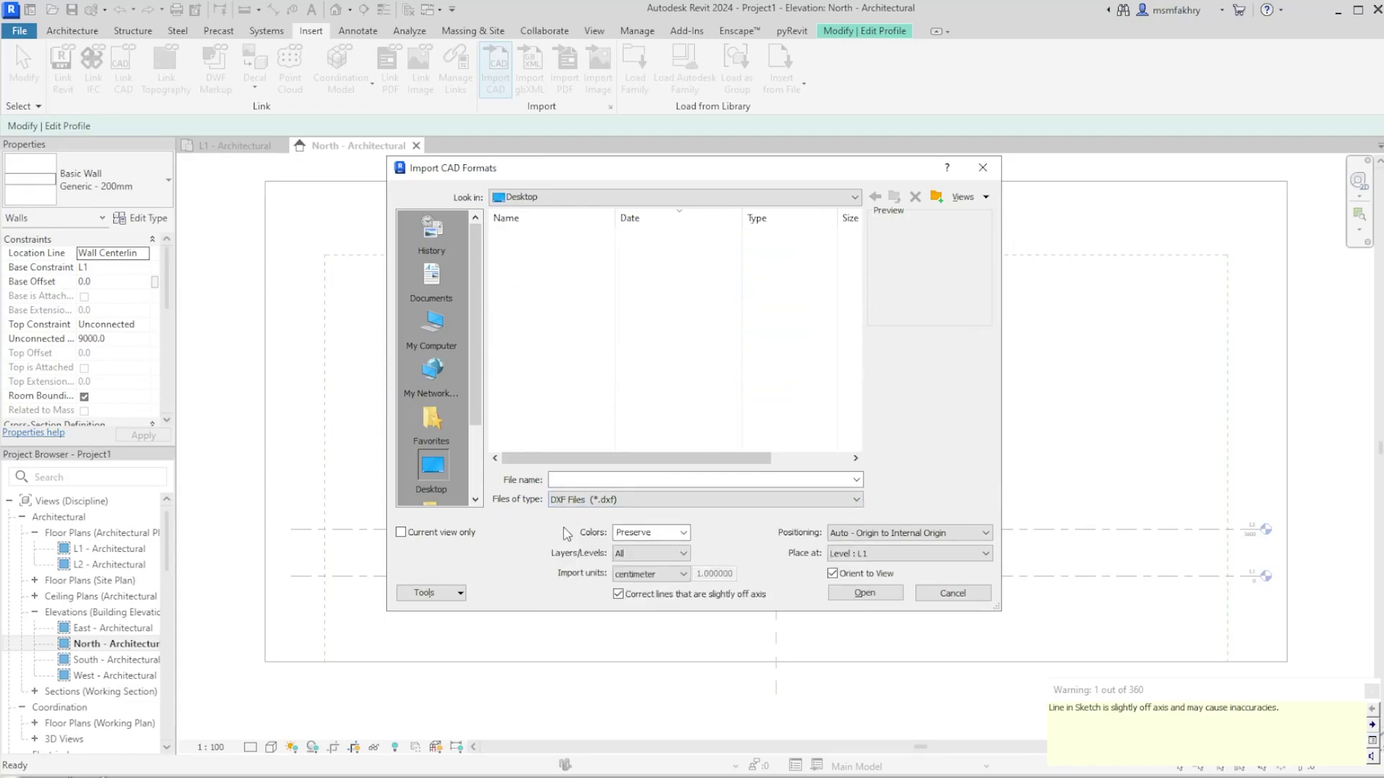
{"action": "left_click", "coordinate": [537, 389]}
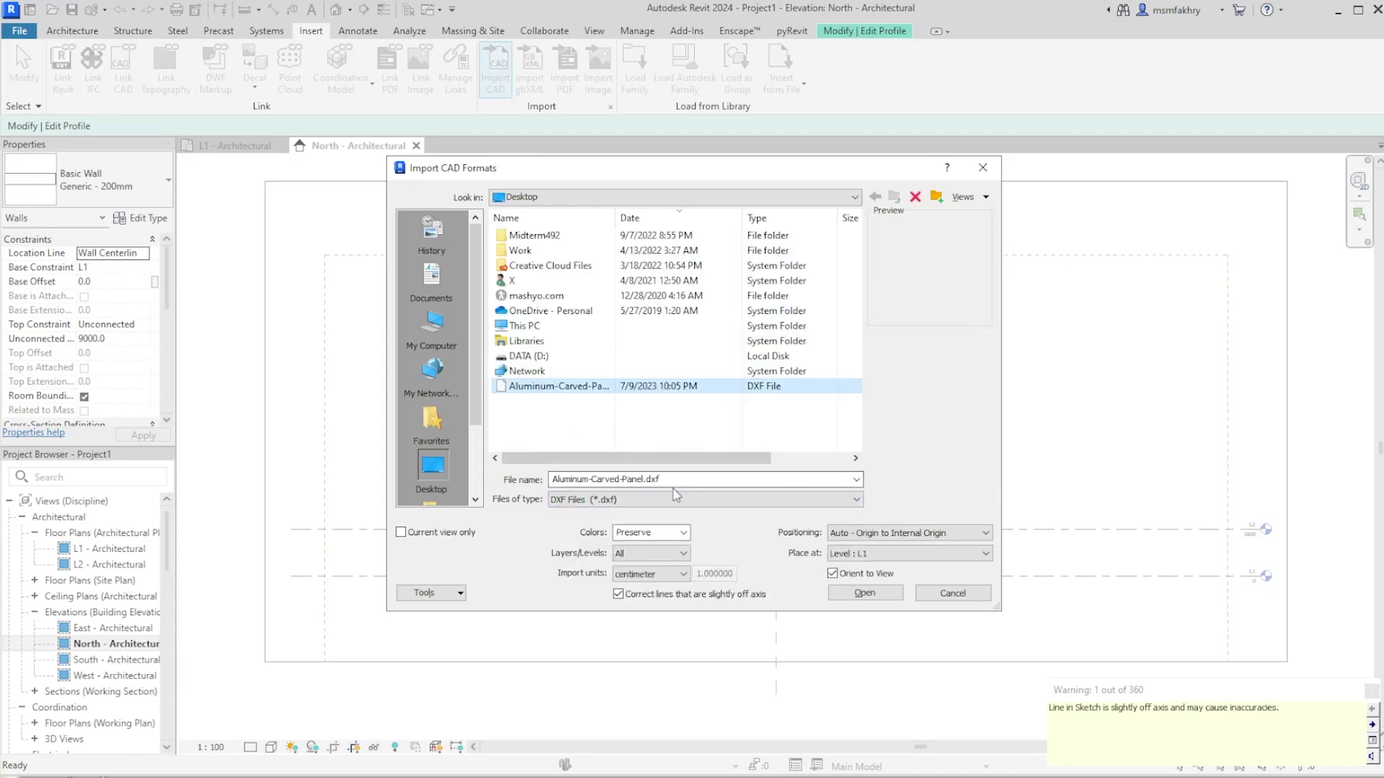
{"action": "left_click", "coordinate": [861, 592]}
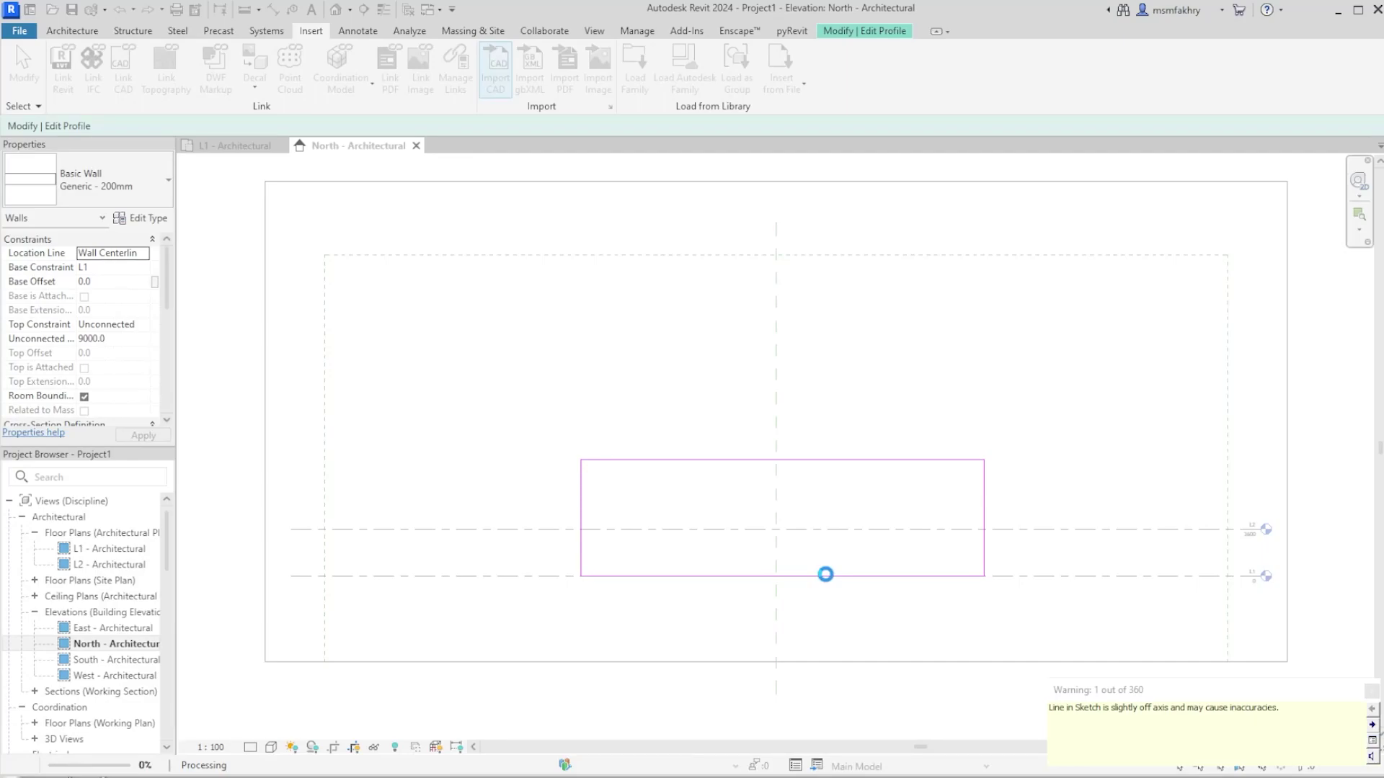
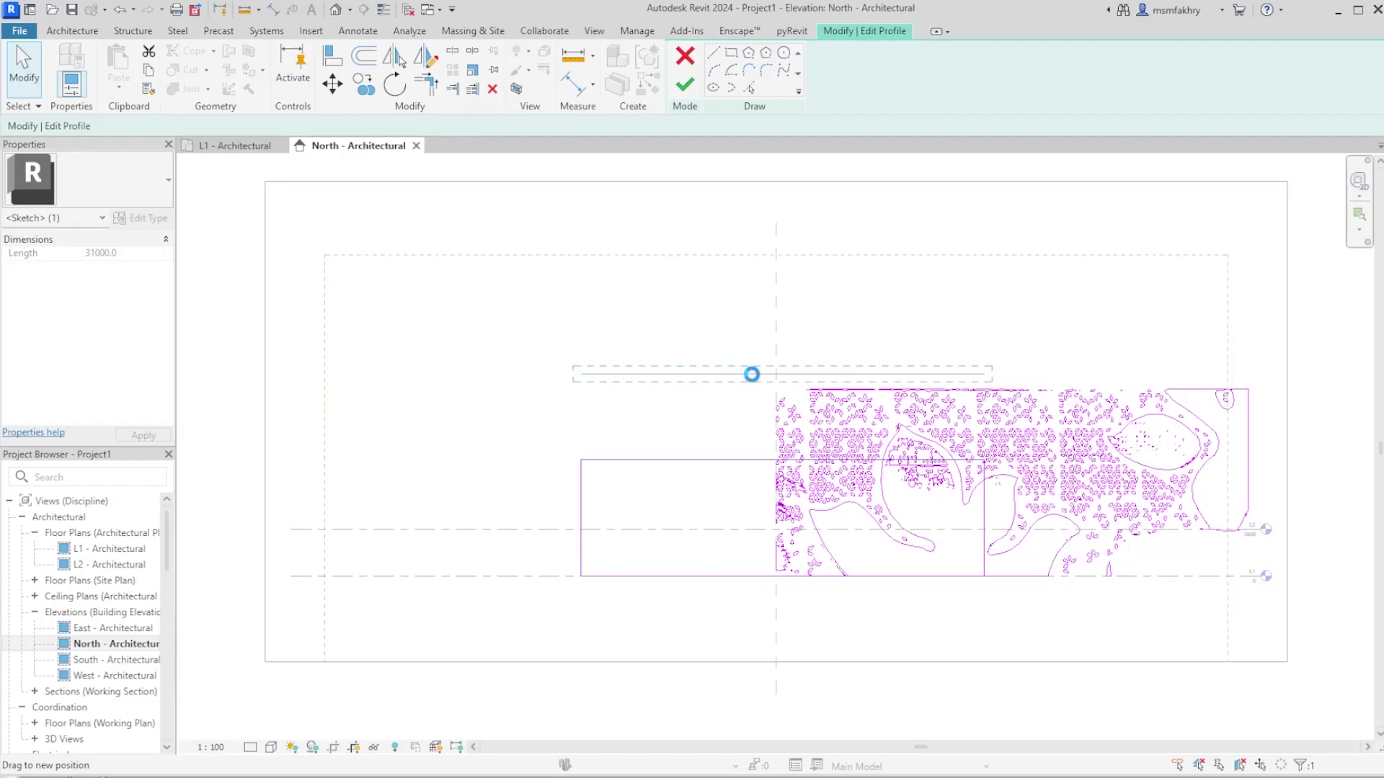
Raise the top line of the wall profile above the imported panel linework, removing the constraints that block the move.
{"action": "left_click_drag", "start_coordinate": [752, 374], "coordinate": [752, 374]}
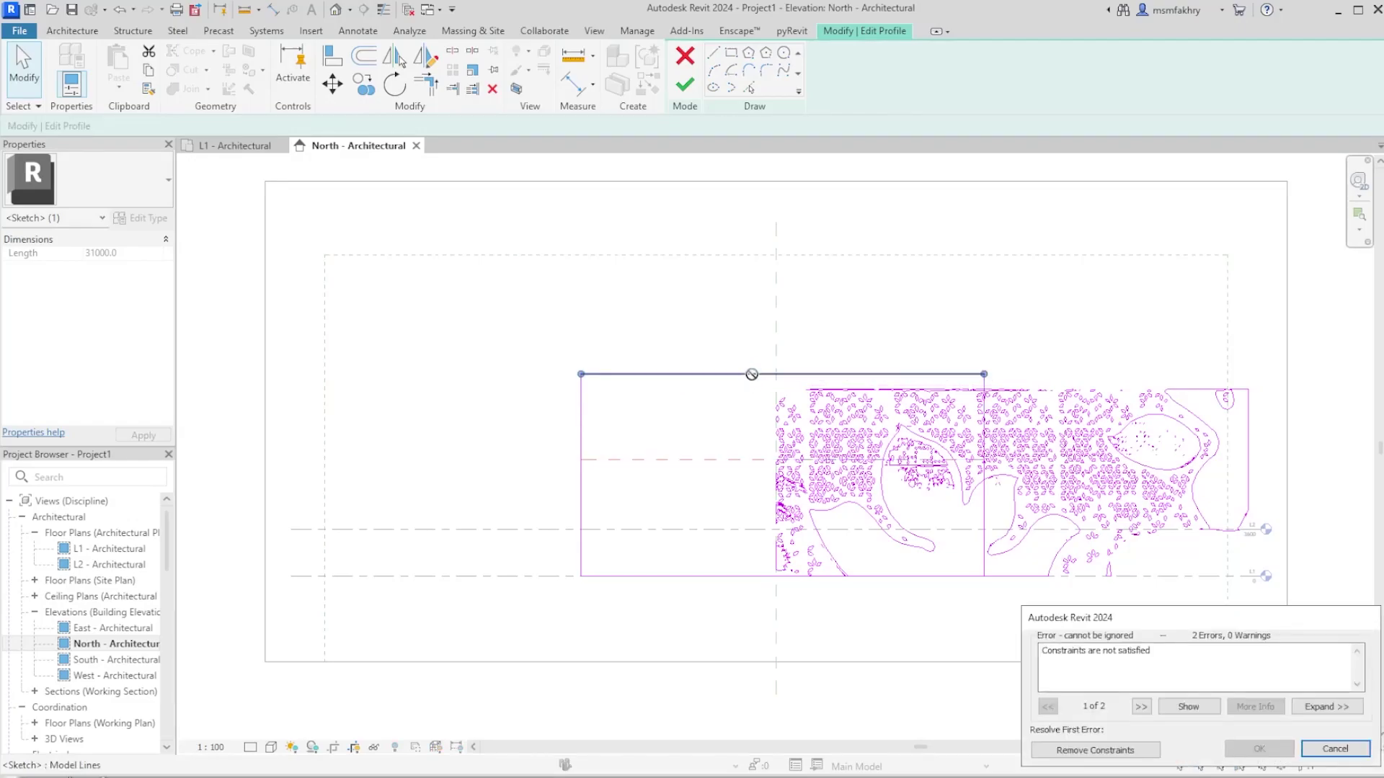
{"action": "left_click", "coordinate": [1085, 751]}
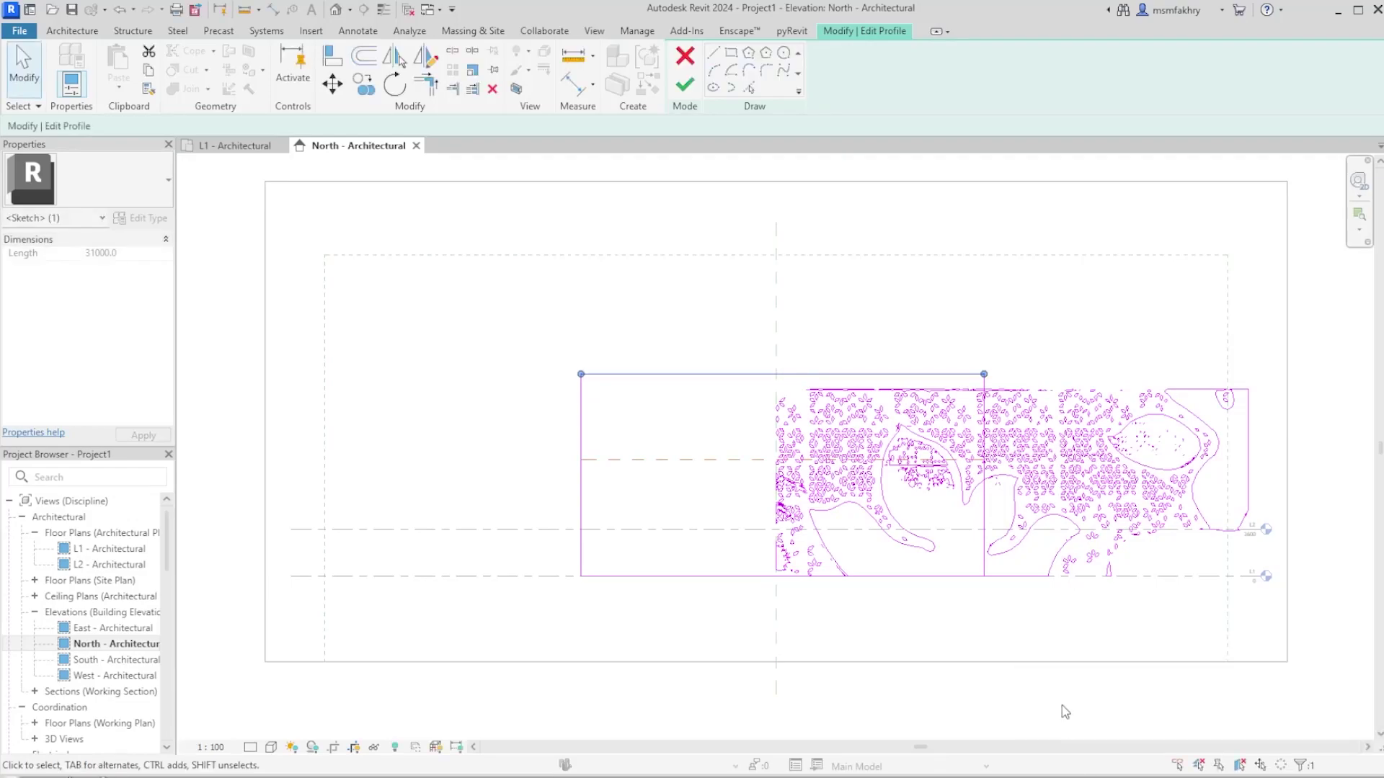
{"action": "left_click", "coordinate": [710, 460]}
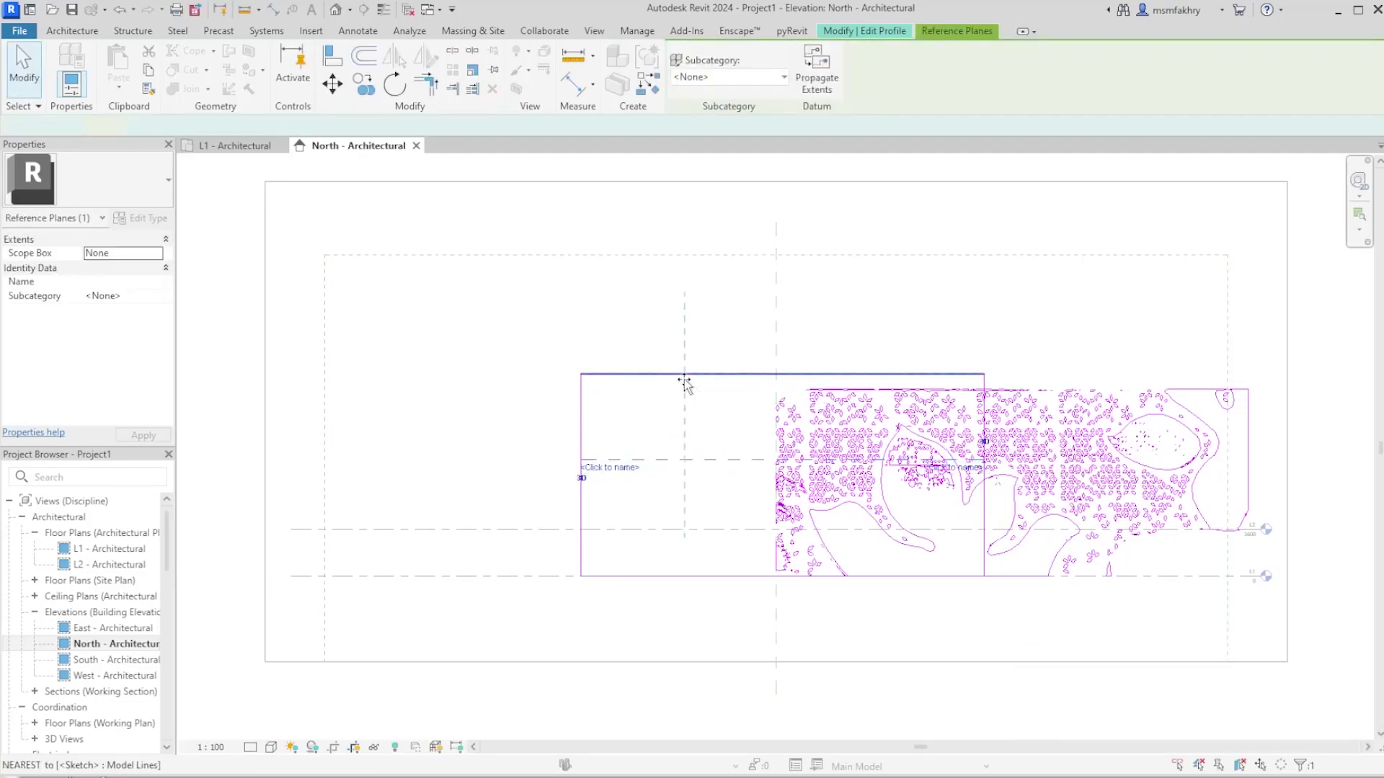
{"action": "left_click", "coordinate": [692, 435]}
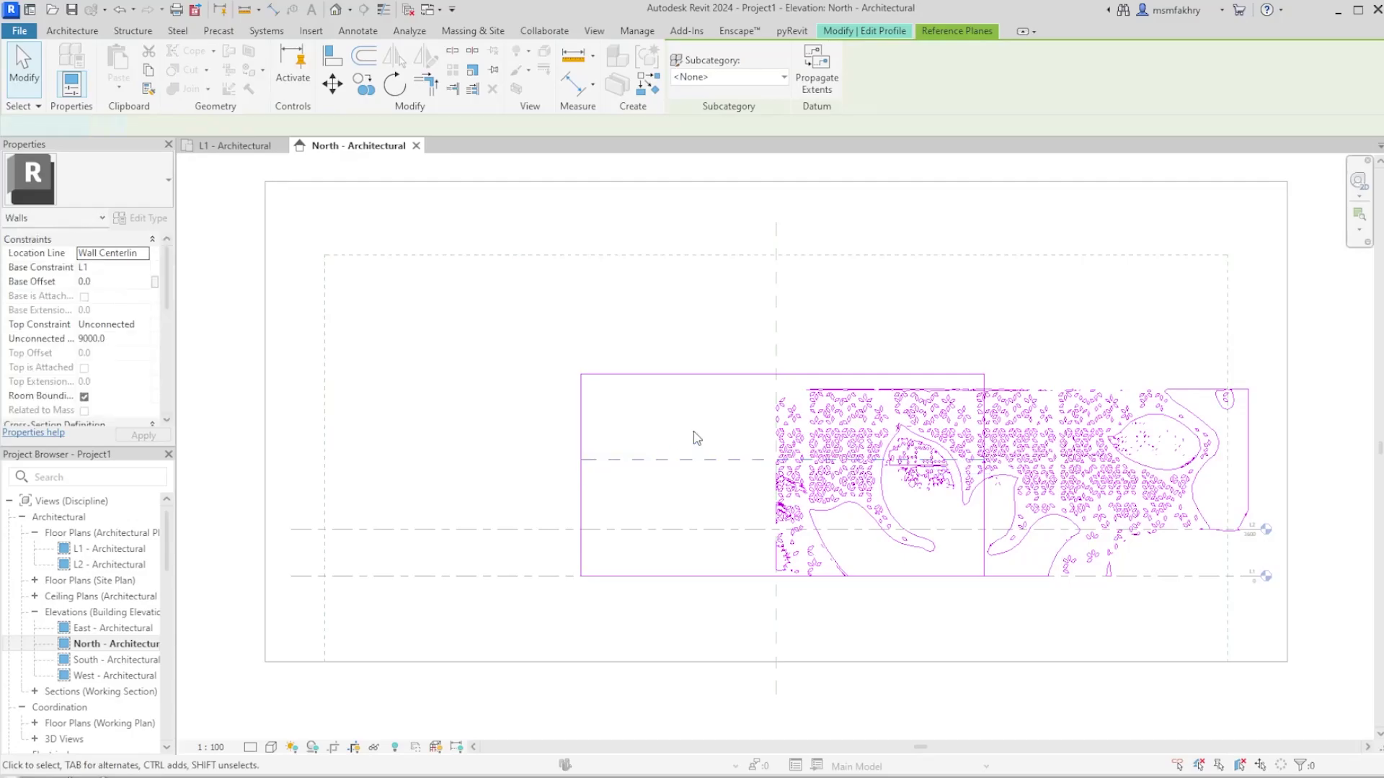
{"action": "scroll", "coordinate": [1101, 426], "scroll_direction": "up", "scroll_amount": 2}
{"action": "scroll", "coordinate": [1202, 395], "scroll_direction": "up", "scroll_amount": 5}
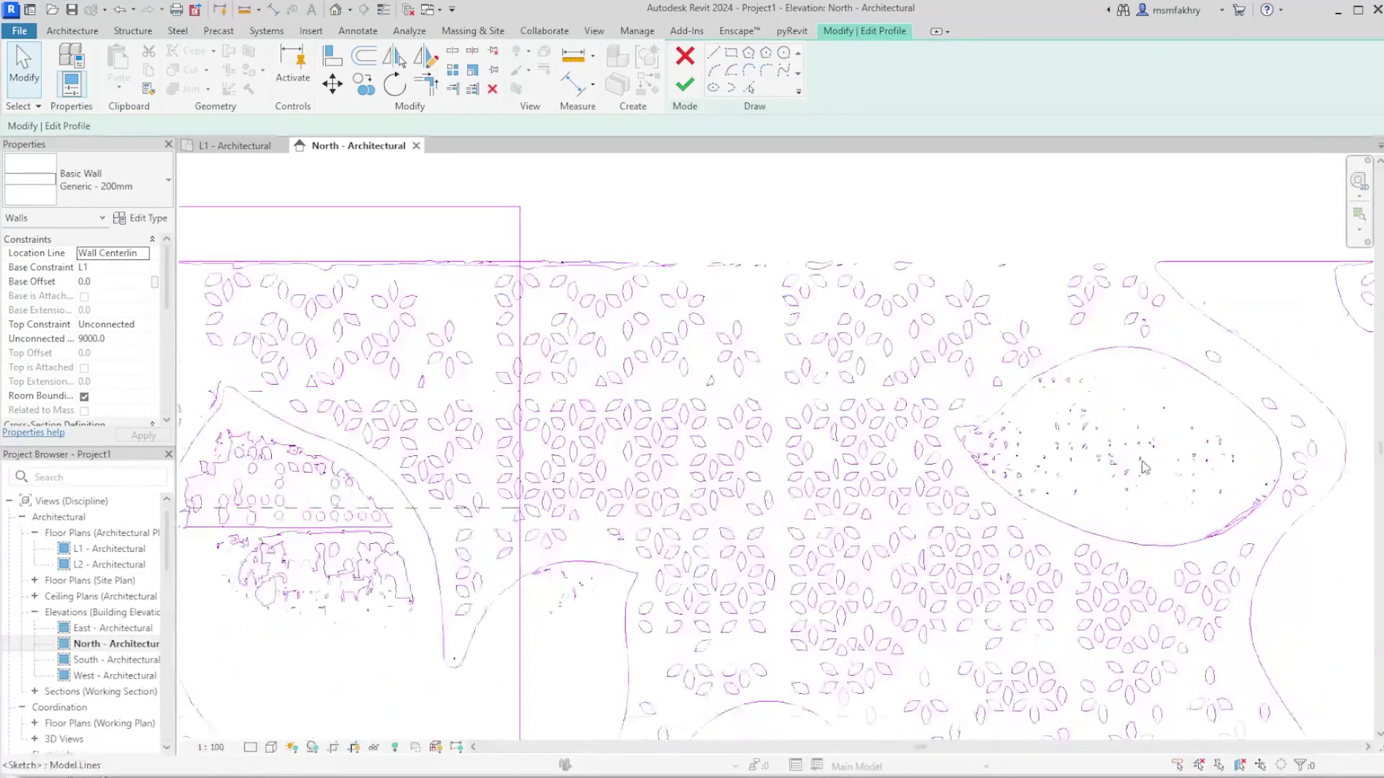
Move the imported panel linework sideways so its left edge sits just inside the wall profile's left boundary.
{"action": "scroll", "coordinate": [1036, 413], "scroll_direction": "down", "scroll_amount": 6}
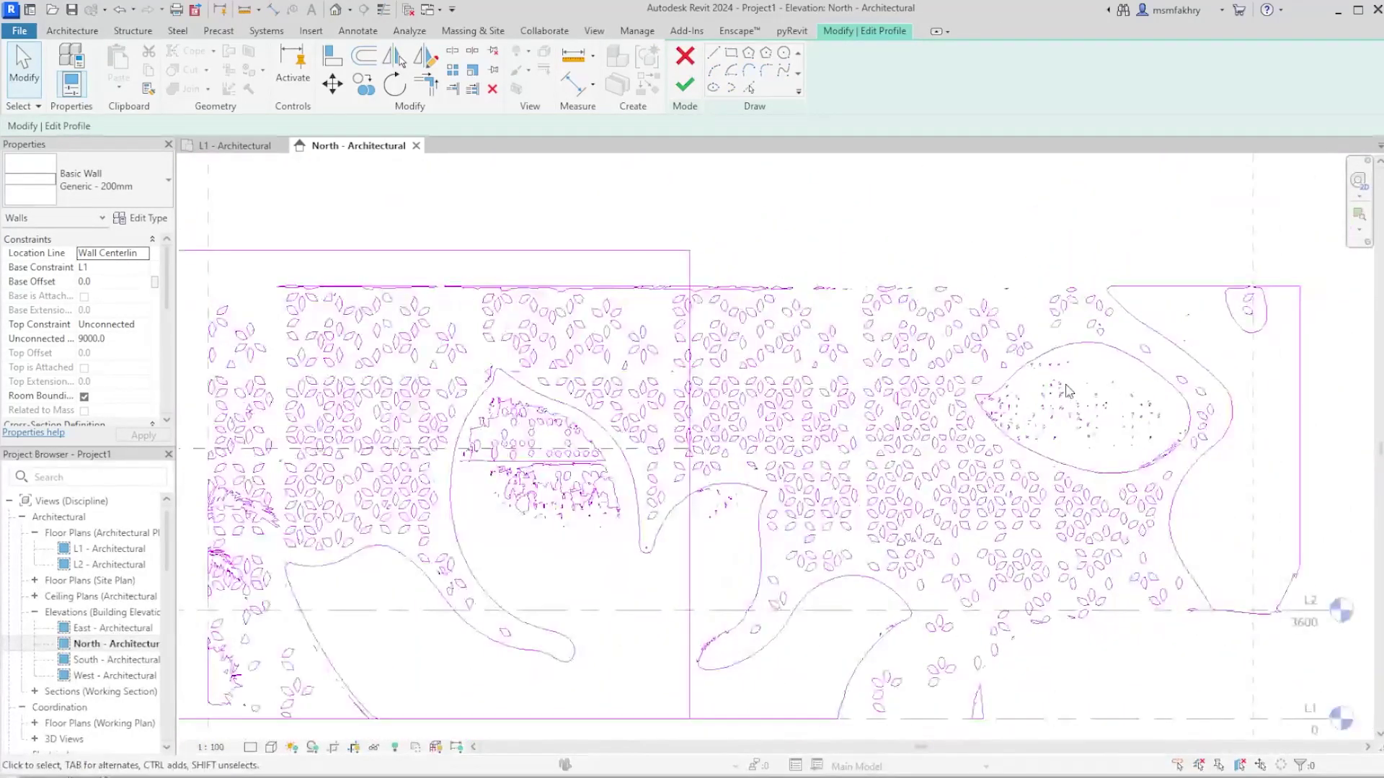
{"action": "left_click_drag", "start_coordinate": [549, 328], "coordinate": [1237, 593]}
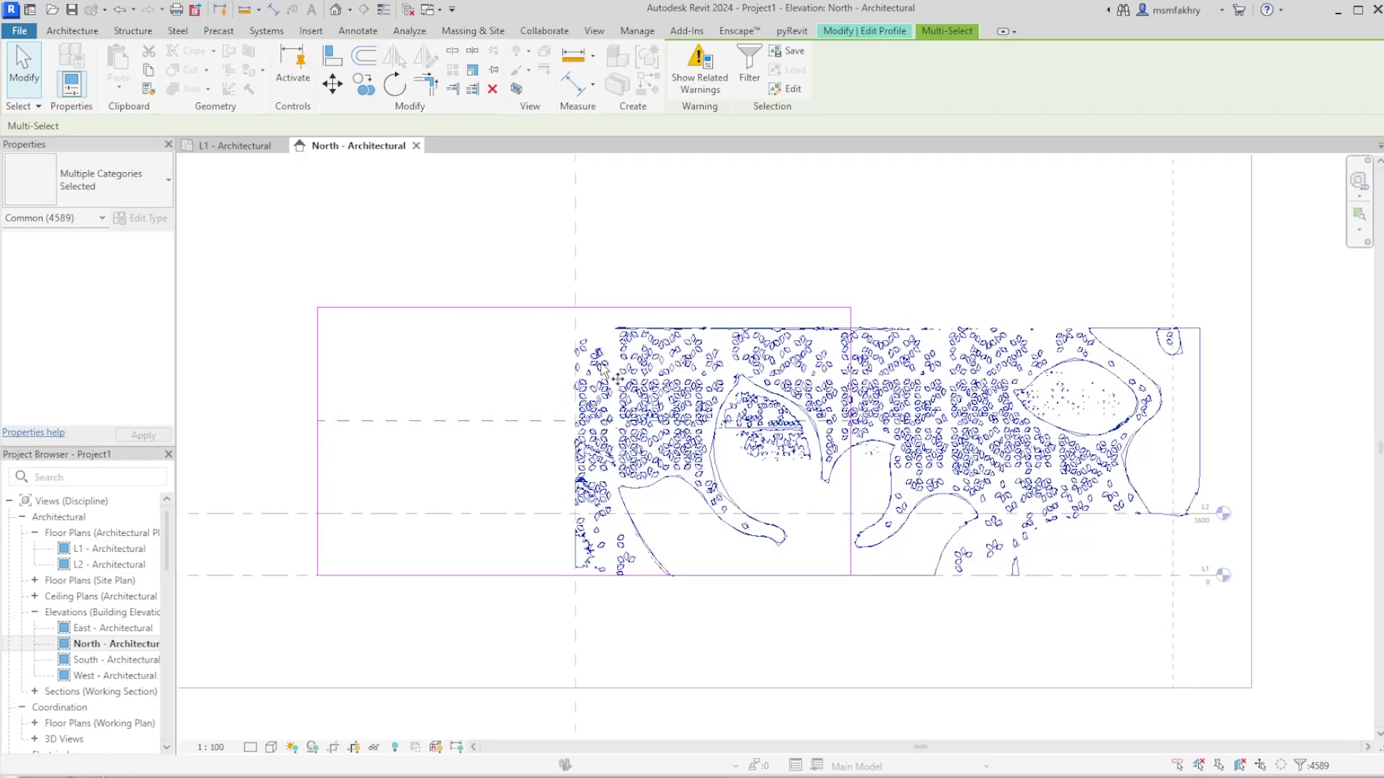
{"action": "key", "text": "m"}
{"action": "key", "text": "v"}
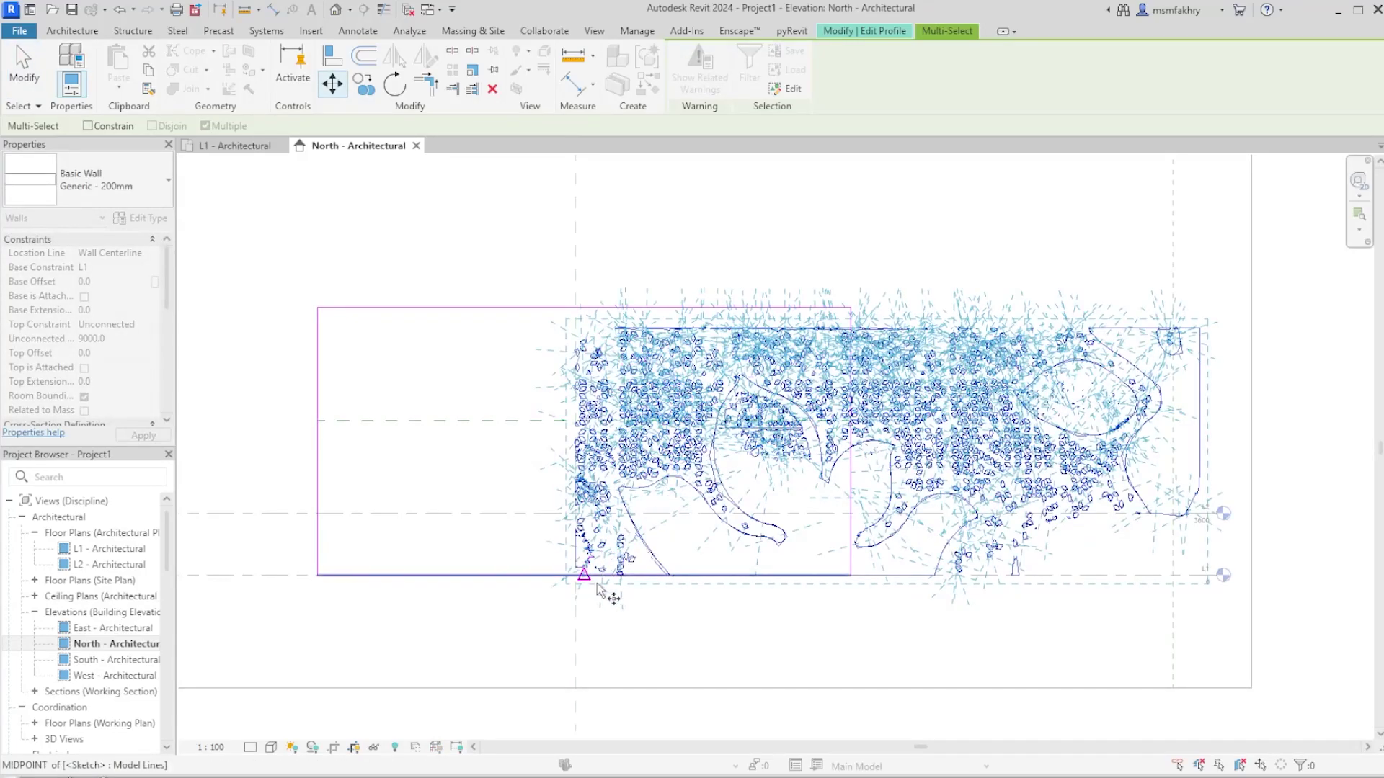
{"action": "left_click", "coordinate": [574, 575]}
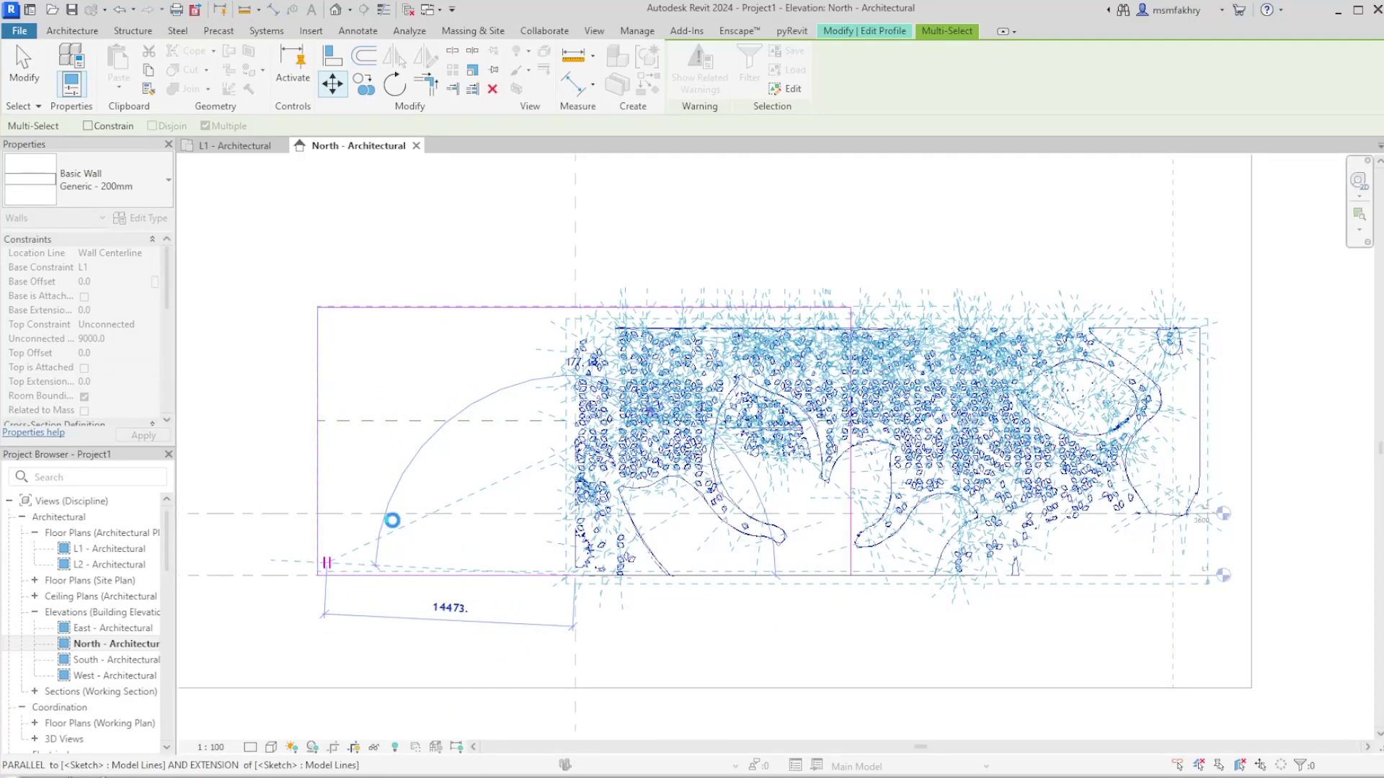
{"action": "left_click", "coordinate": [393, 520]}
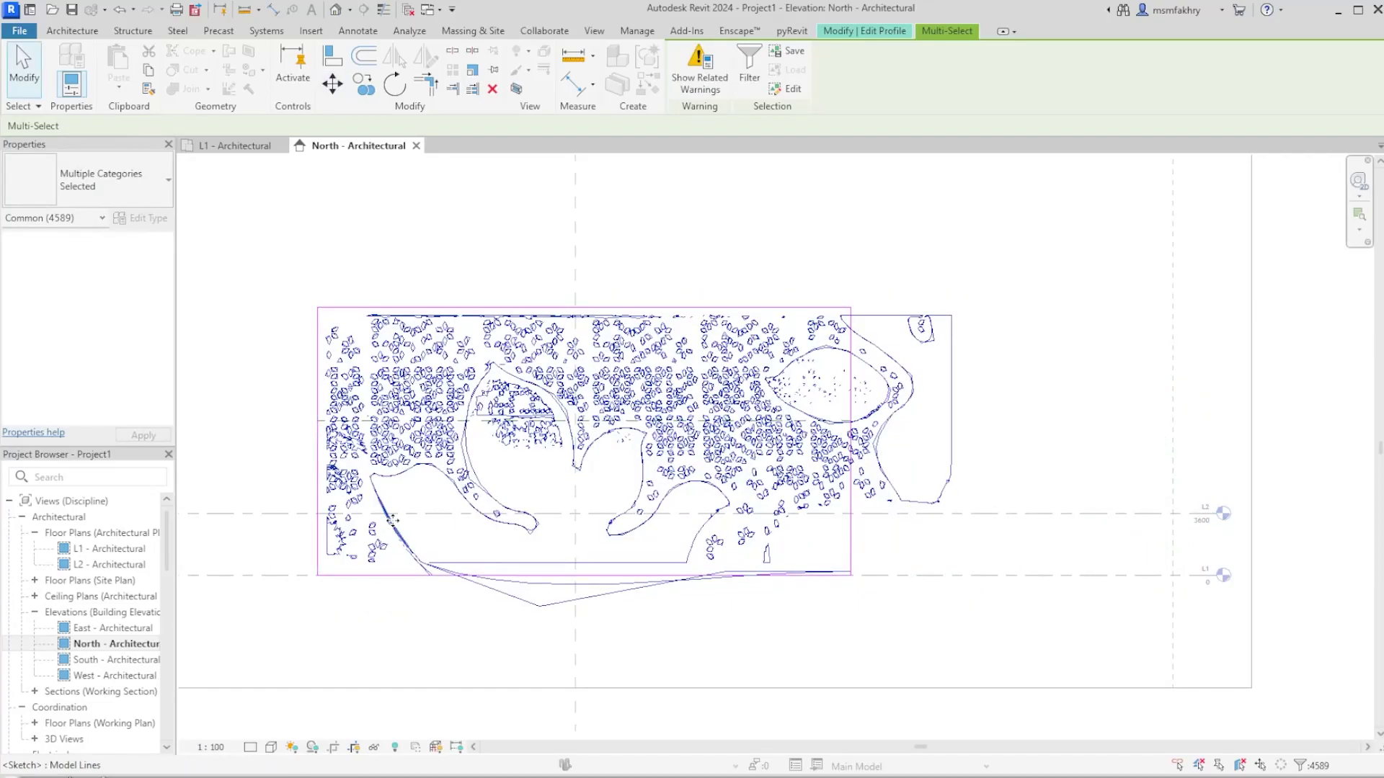
{"action": "key", "text": "Escape"}
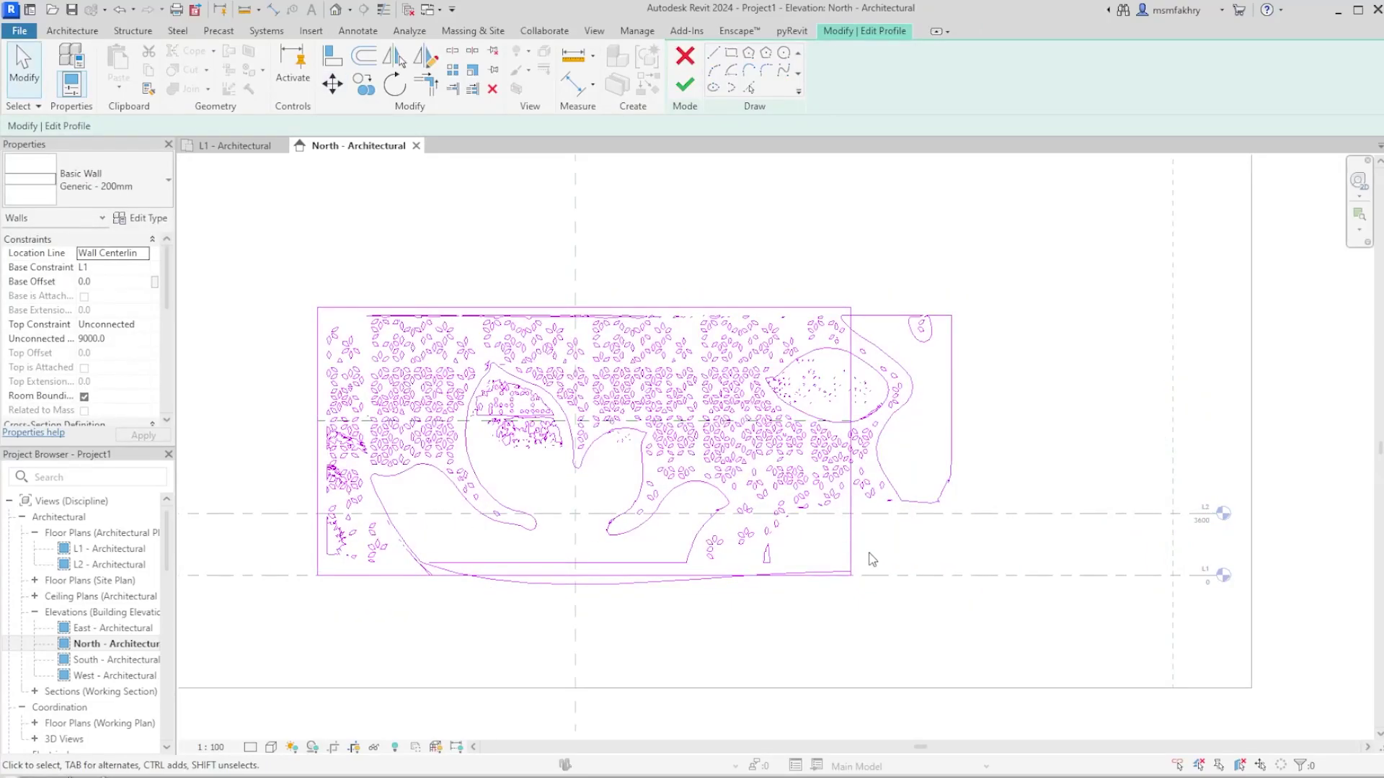
Shift the right line of the wall profile outward past the panel linework, removing the constraints that block the move.
{"action": "left_click", "coordinate": [852, 556]}
{"action": "left_click_drag", "start_coordinate": [852, 557], "coordinate": [970, 548]}
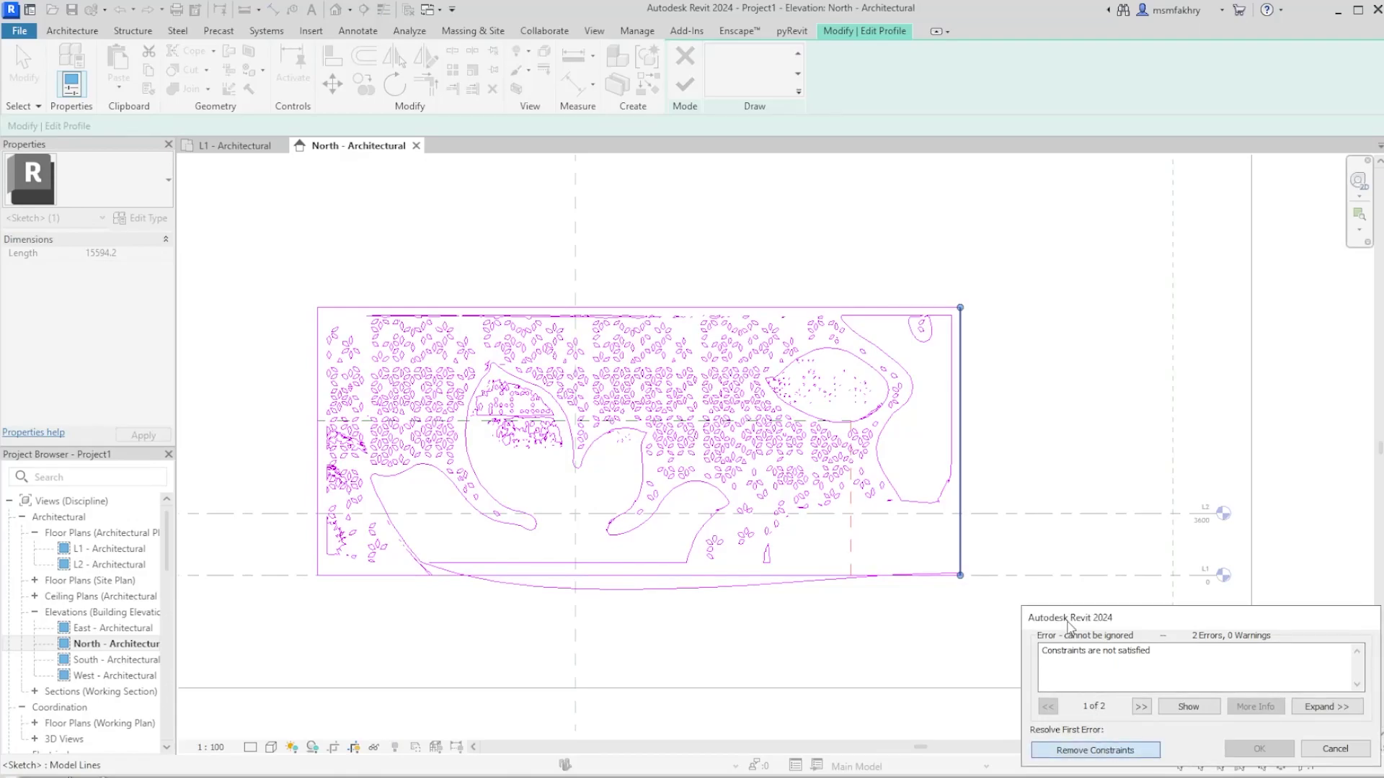
{"action": "key", "text": "Return"}
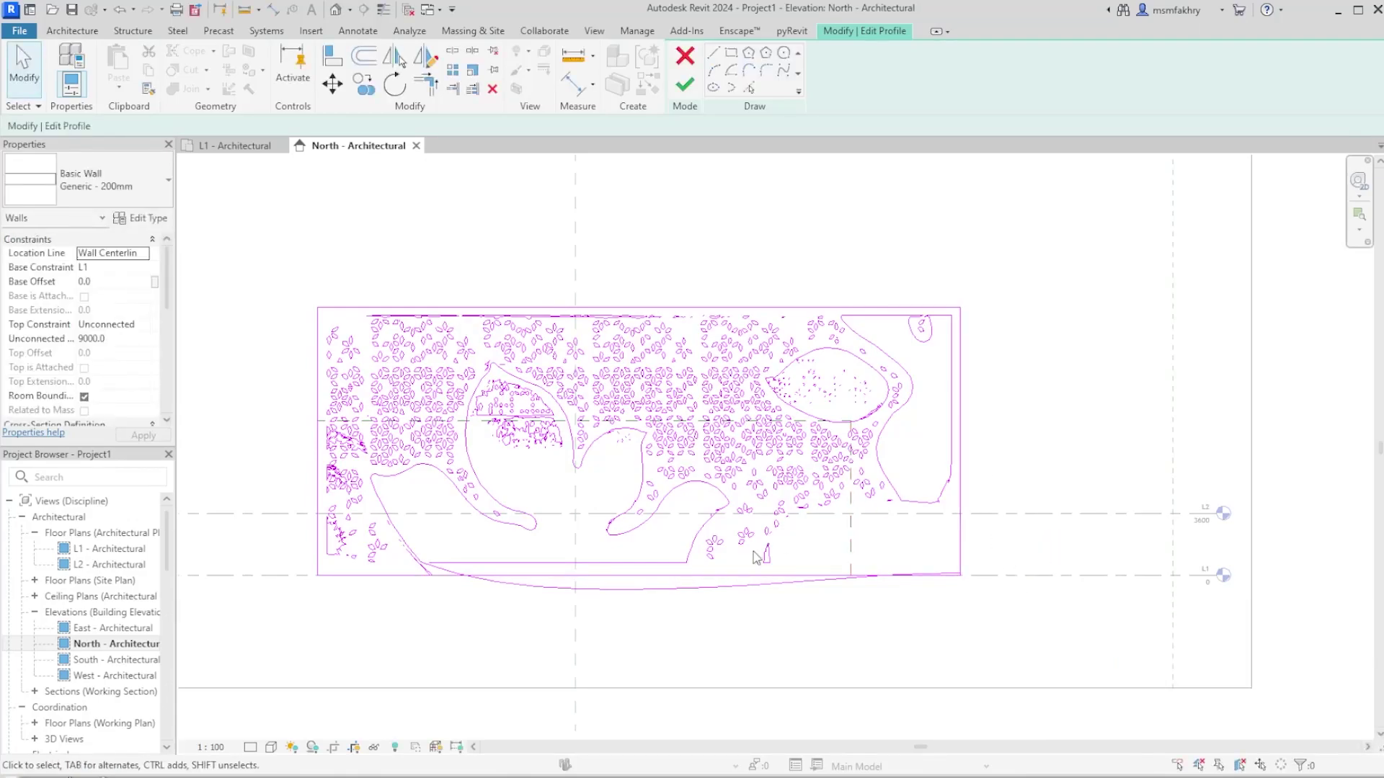
Delete the stray spline and lines along the wall's base, and tidy the lower-left leaf outline so it meets the base line.
{"action": "left_click", "coordinate": [678, 595]}
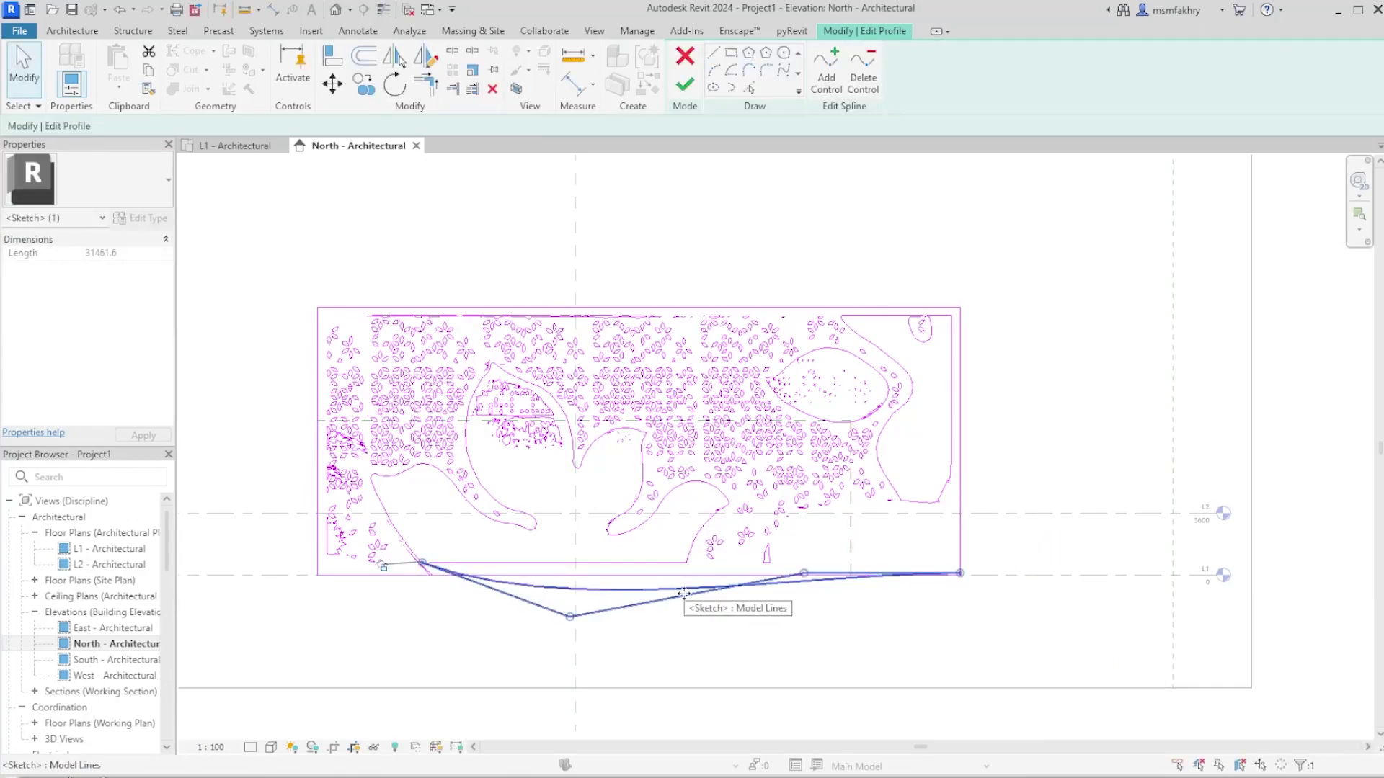
{"action": "key", "text": "Delete"}
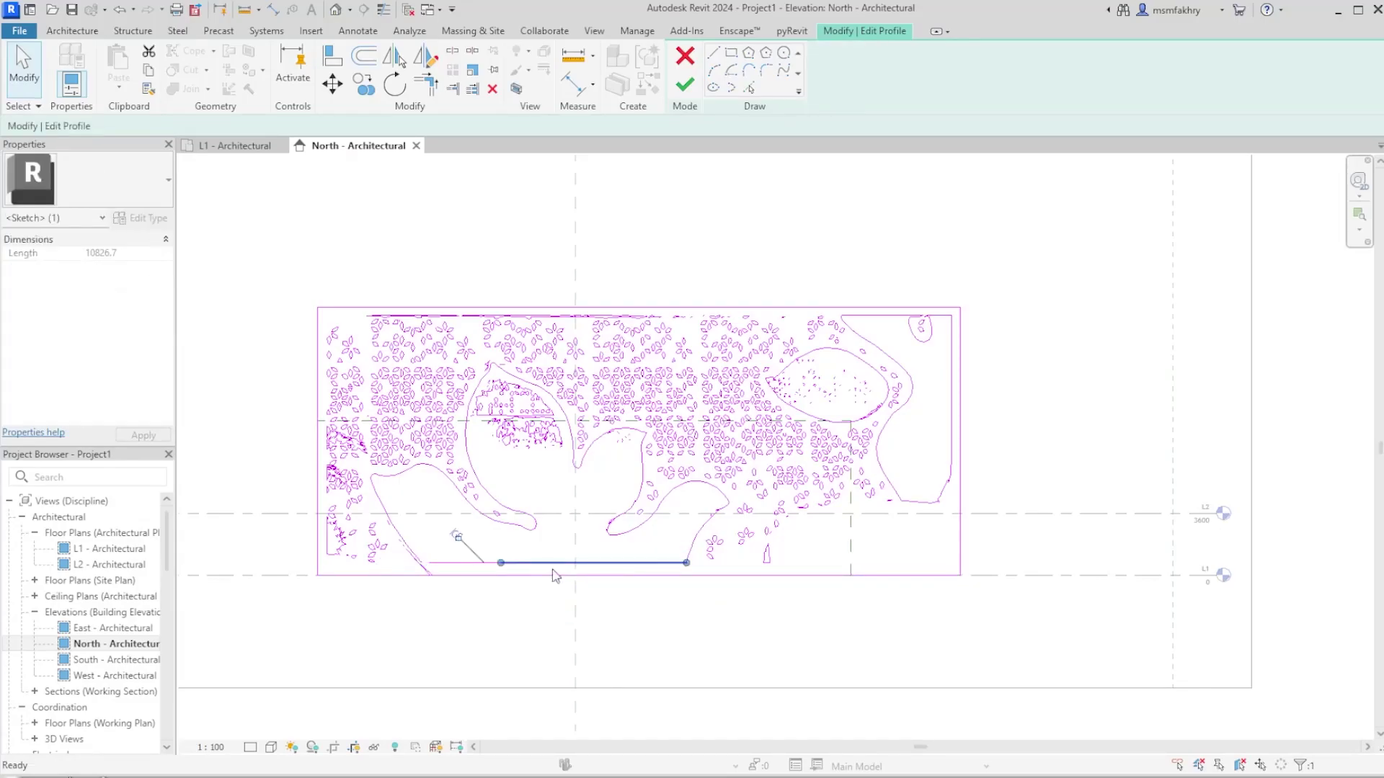
{"action": "scroll", "coordinate": [416, 566], "scroll_direction": "up", "scroll_amount": 3}
{"action": "scroll", "coordinate": [416, 566], "scroll_direction": "up", "scroll_amount": 2}
{"action": "left_click_drag", "start_coordinate": [339, 671], "coordinate": [324, 446]}
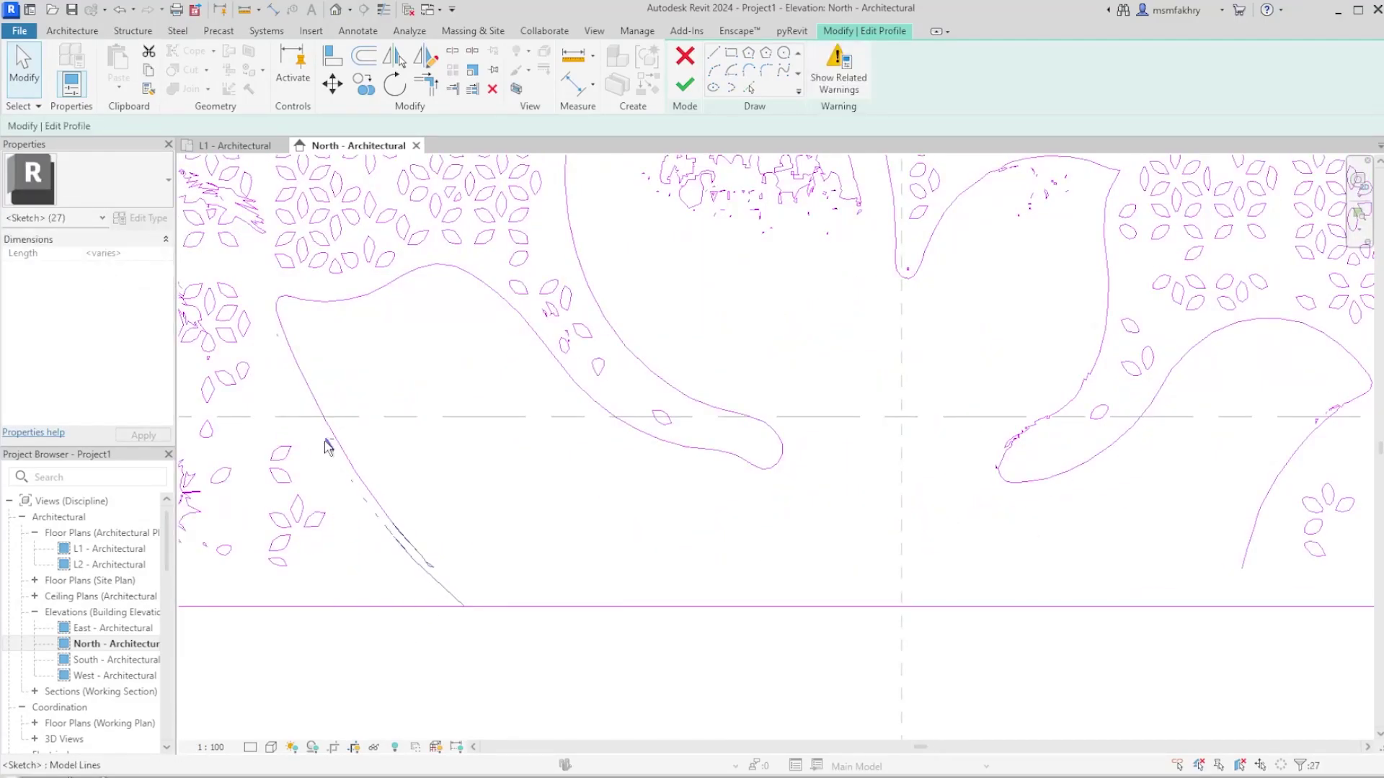
{"action": "left_click", "coordinate": [477, 615]}
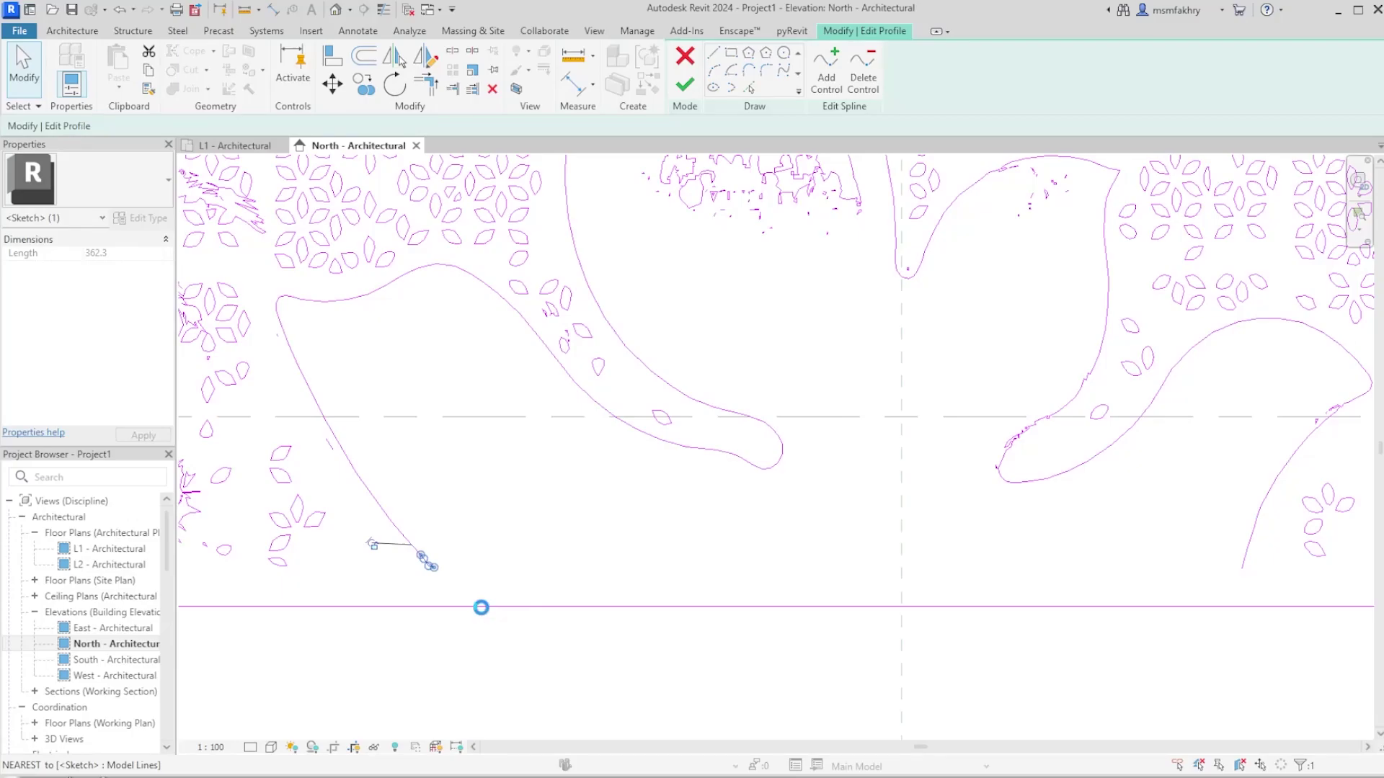
{"action": "key", "text": "Escape"}
{"action": "scroll", "coordinate": [498, 571], "scroll_direction": "down", "scroll_amount": 3}
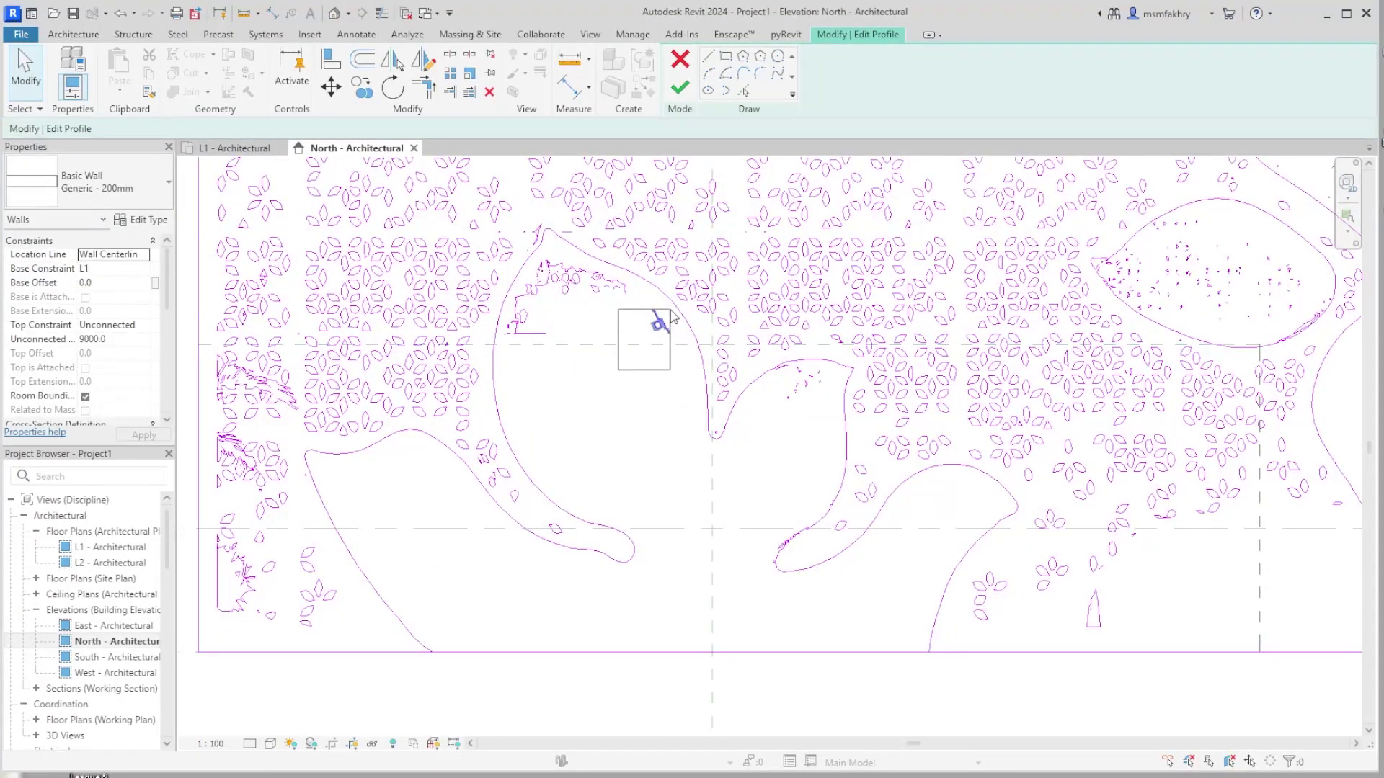
Delete the small stray fragments inside the large central leaf and beside the adjoining leaf outline.
{"action": "scroll", "coordinate": [671, 317], "scroll_direction": "up", "scroll_amount": 5}
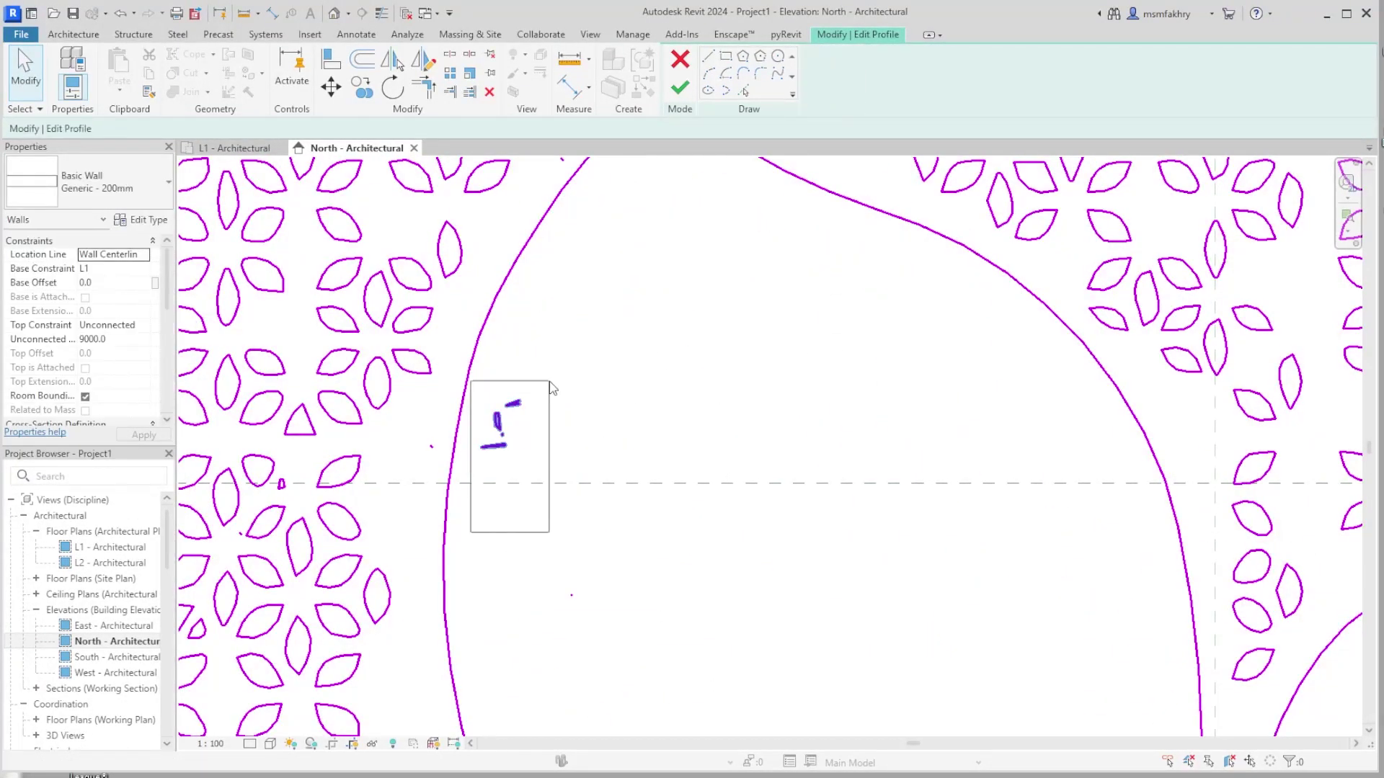
{"action": "scroll", "coordinate": [574, 591], "scroll_direction": "down", "scroll_amount": 3}
{"action": "scroll", "coordinate": [937, 418], "scroll_direction": "up", "scroll_amount": 3}
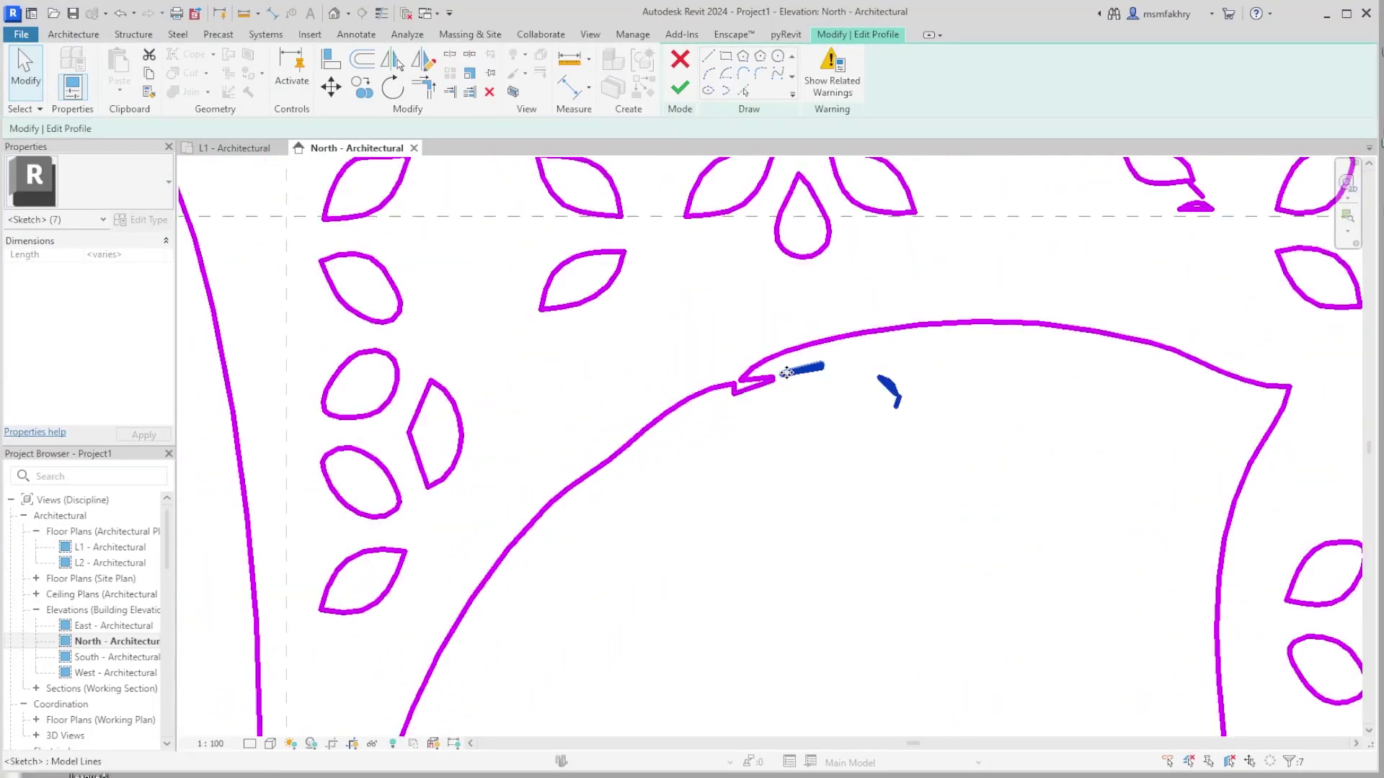
{"action": "scroll", "coordinate": [1001, 433], "scroll_direction": "up", "scroll_amount": 2}
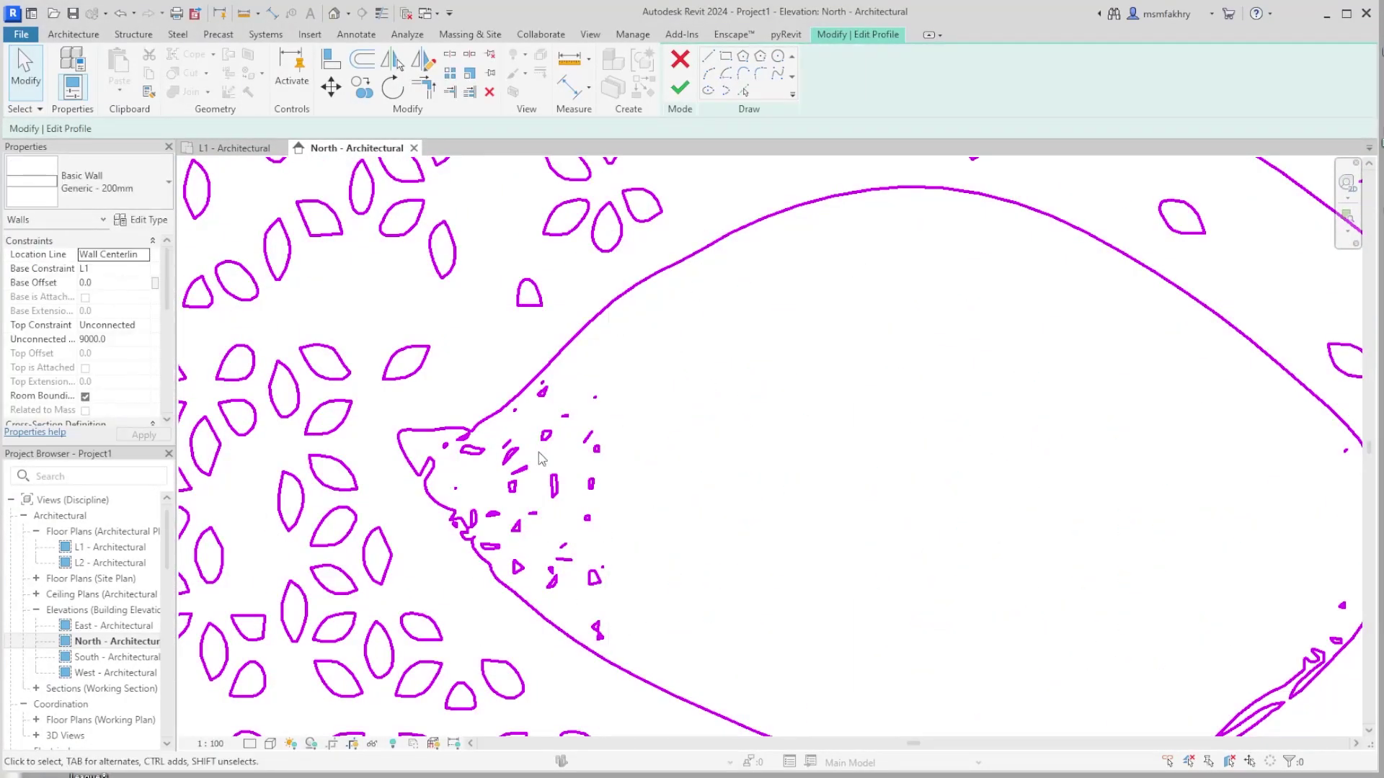
Delete the loose fragments inside the oval opening near its pointed end.
{"action": "left_click_drag", "start_coordinate": [512, 604], "coordinate": [555, 382]}
{"action": "left_click_drag", "start_coordinate": [457, 396], "coordinate": [574, 571]}
{"action": "scroll", "coordinate": [505, 519], "scroll_direction": "up", "scroll_amount": 4}
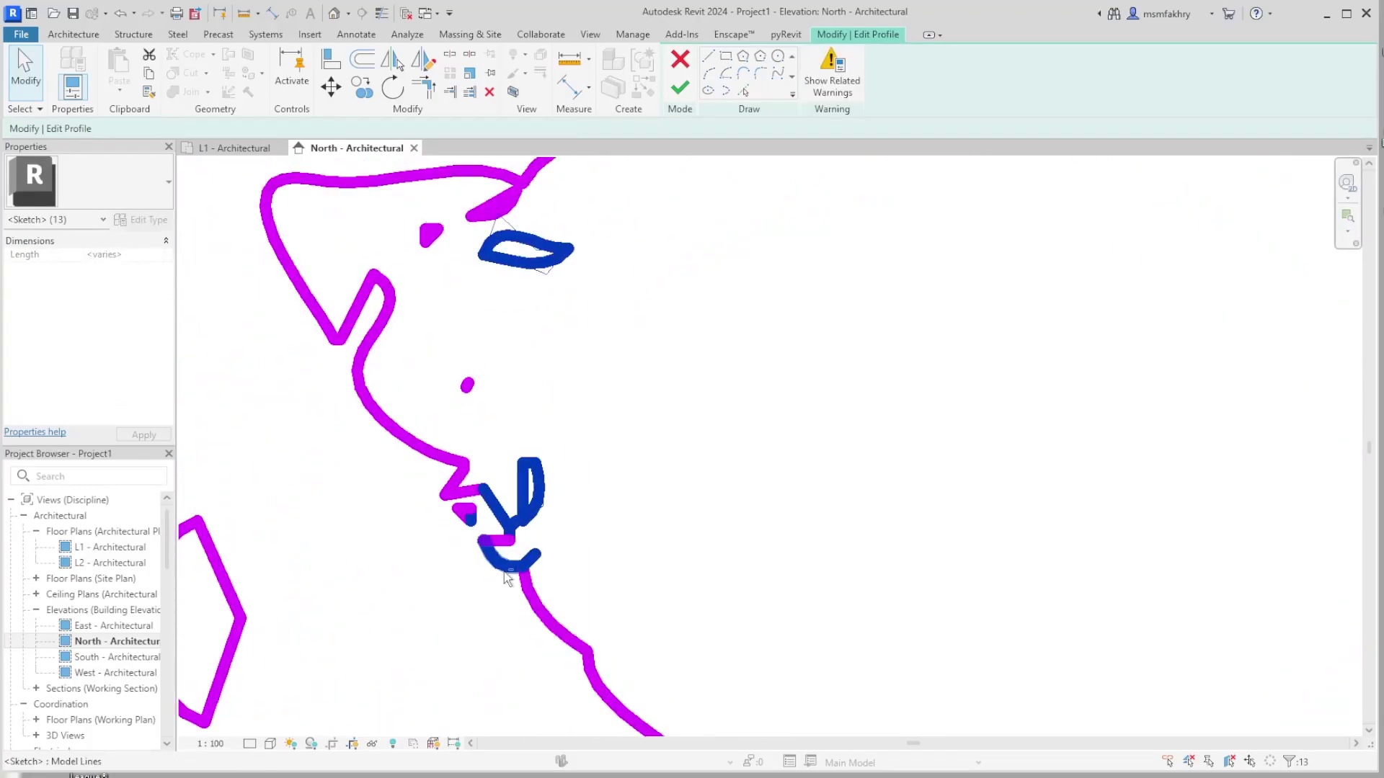
{"action": "key", "text": "Escape"}
{"action": "scroll", "coordinate": [556, 550], "scroll_direction": "down", "scroll_amount": 5}
{"action": "scroll", "coordinate": [599, 480], "scroll_direction": "up", "scroll_amount": 3}
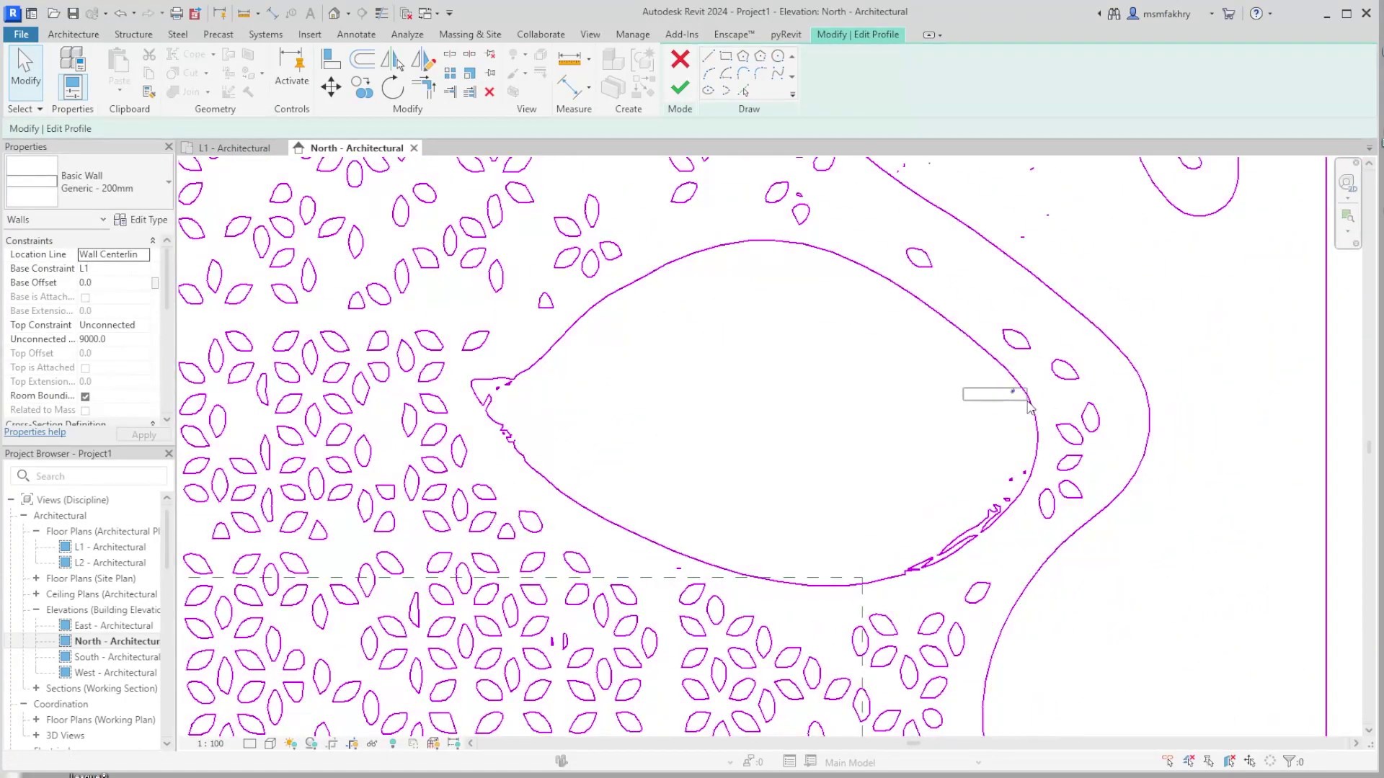
Remove the jagged segments at the oval opening's pointed tip and rejoin its outline into a closed loop.
{"action": "scroll", "coordinate": [599, 479], "scroll_direction": "up", "scroll_amount": 1}
{"action": "left_click_drag", "start_coordinate": [541, 327], "coordinate": [642, 505]}
{"action": "scroll", "coordinate": [577, 474], "scroll_direction": "up", "scroll_amount": 4}
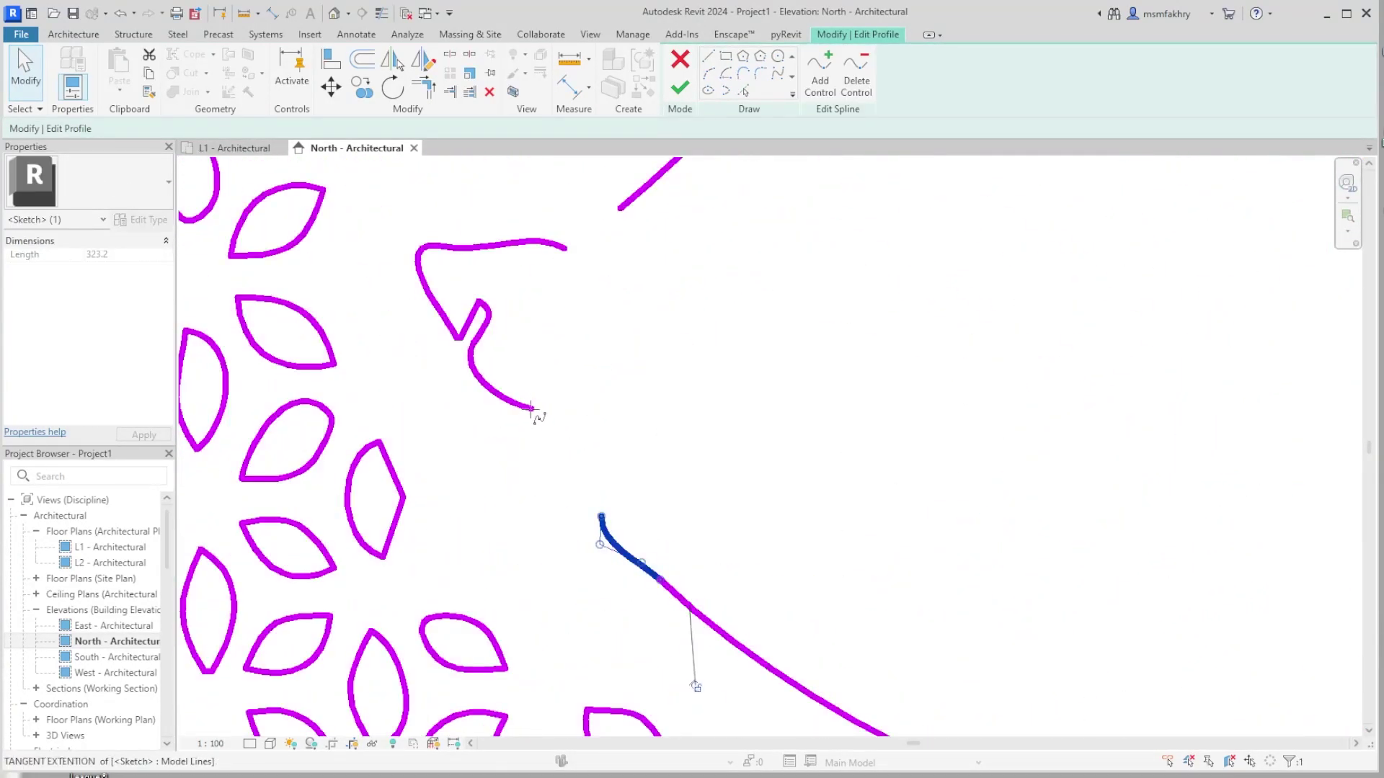
{"action": "key", "text": "Escape"}
{"action": "scroll", "coordinate": [565, 432], "scroll_direction": "up", "scroll_amount": 3}
{"action": "left_click", "coordinate": [630, 326]}
{"action": "scroll", "coordinate": [631, 326], "scroll_direction": "down", "scroll_amount": 1}
{"action": "scroll", "coordinate": [787, 436], "scroll_direction": "down", "scroll_amount": 5}
{"action": "key", "text": "Escape"}
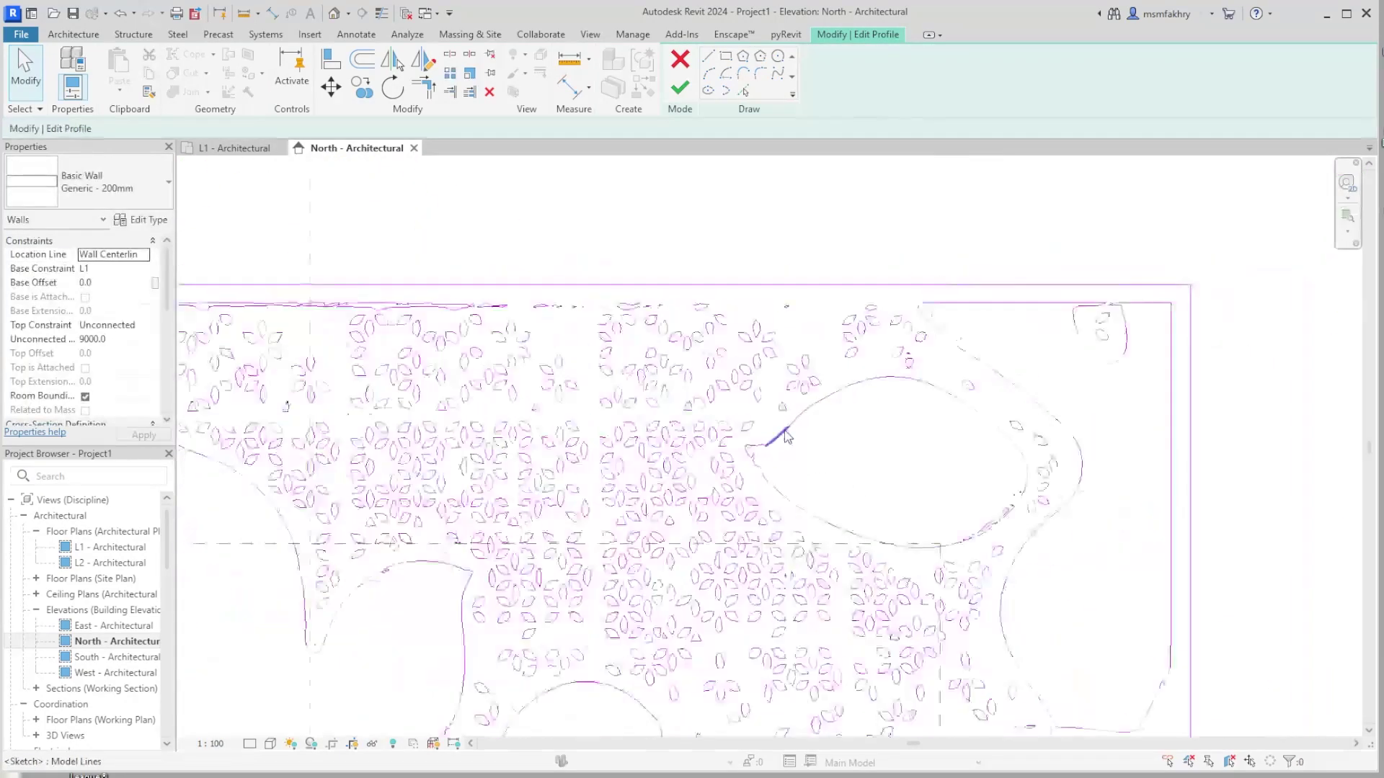
{"action": "scroll", "coordinate": [787, 436], "scroll_direction": "up", "scroll_amount": 3}
{"action": "left_click", "coordinate": [717, 402]}
{"action": "scroll", "coordinate": [717, 403], "scroll_direction": "down", "scroll_amount": 4}
{"action": "key", "text": "Escape"}
{"action": "scroll", "coordinate": [654, 379], "scroll_direction": "up", "scroll_amount": 2}
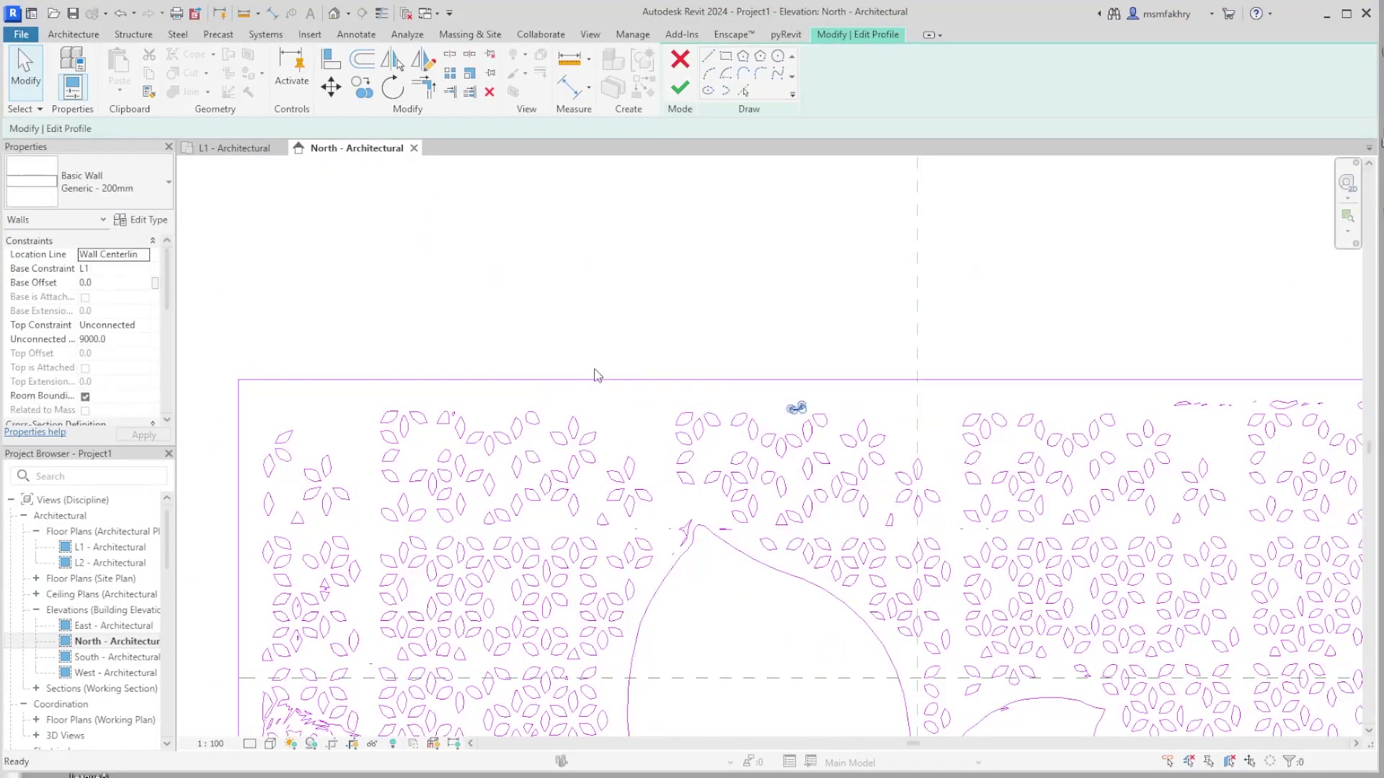
Delete the ragged line fragments along the panel's top edge inside the wall profile.
{"action": "left_click", "coordinate": [654, 378]}
{"action": "key", "text": "Escape"}
{"action": "scroll", "coordinate": [1065, 411], "scroll_direction": "up", "scroll_amount": 3}
{"action": "scroll", "coordinate": [1062, 395], "scroll_direction": "down", "scroll_amount": 4}
{"action": "scroll", "coordinate": [1154, 404], "scroll_direction": "up", "scroll_amount": 3}
{"action": "left_click_drag", "start_coordinate": [1119, 476], "coordinate": [1258, 339]}
{"action": "key", "text": "Delete"}
{"action": "scroll", "coordinate": [1200, 350], "scroll_direction": "up", "scroll_amount": 3}
{"action": "scroll", "coordinate": [575, 650], "scroll_direction": "down", "scroll_amount": 6}
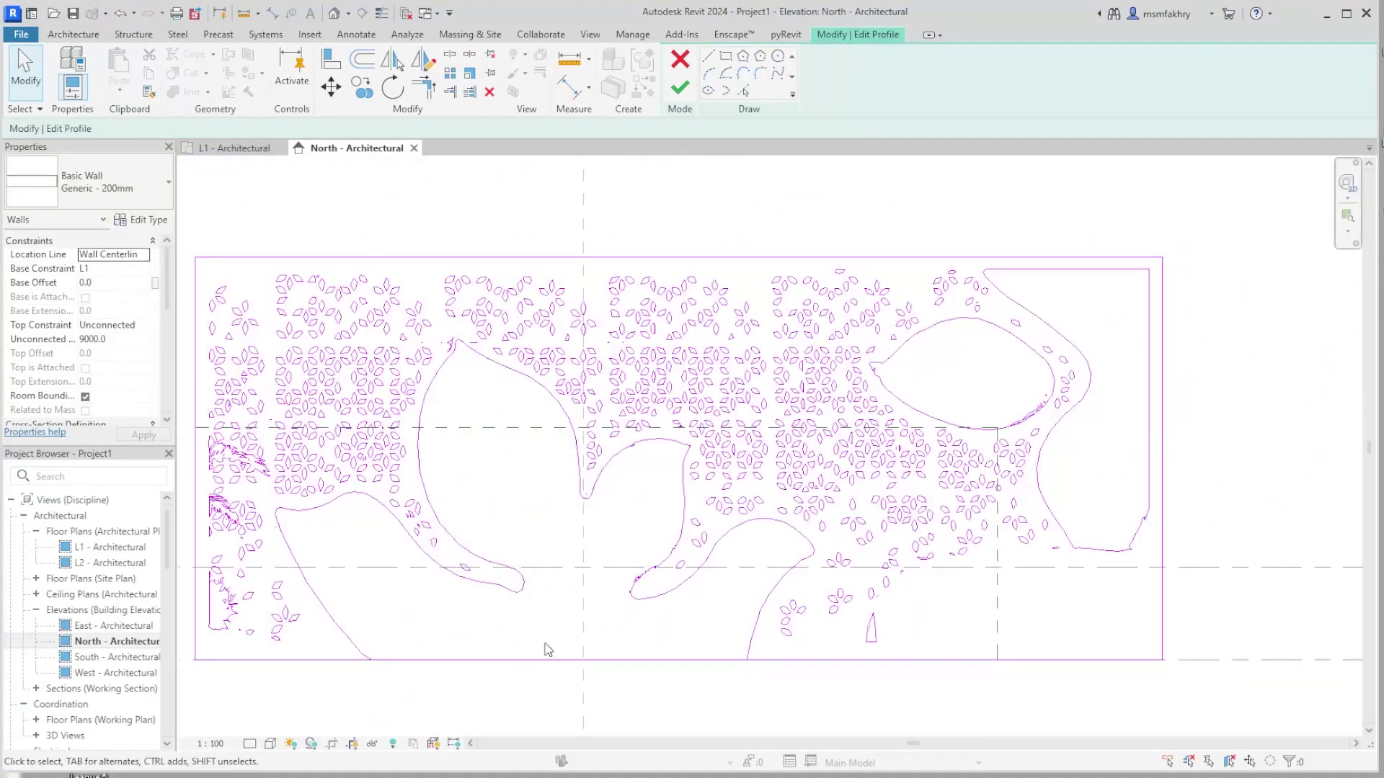
Clean up the remaining stray linework, finish the wall profile edit and dismiss the warning.
{"action": "scroll", "coordinate": [603, 633], "scroll_direction": "up", "scroll_amount": 3}
{"action": "key", "text": "Escape"}
{"action": "left_click", "coordinate": [1123, 665]}
{"action": "key", "text": "Escape"}
{"action": "scroll", "coordinate": [1145, 664], "scroll_direction": "down", "scroll_amount": 5}
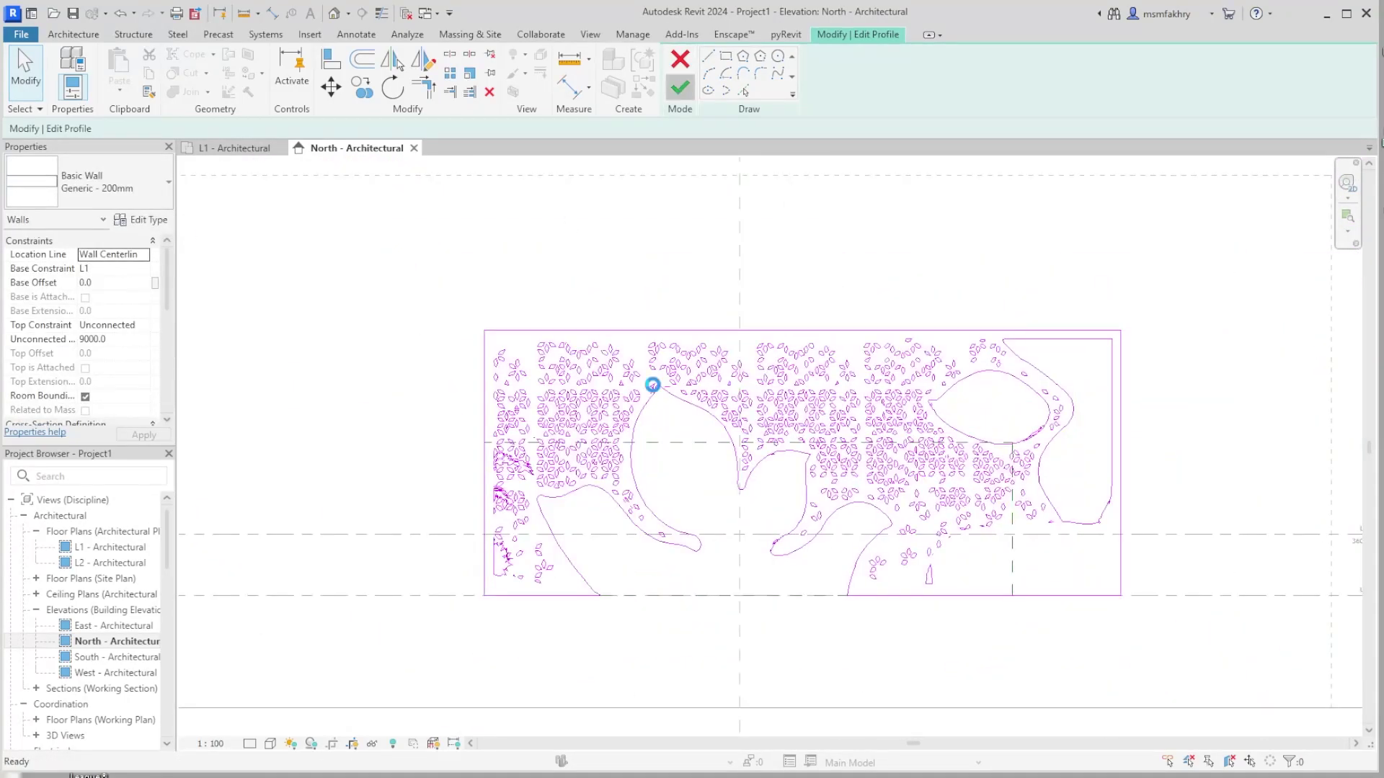
{"action": "left_click", "coordinate": [680, 87]}
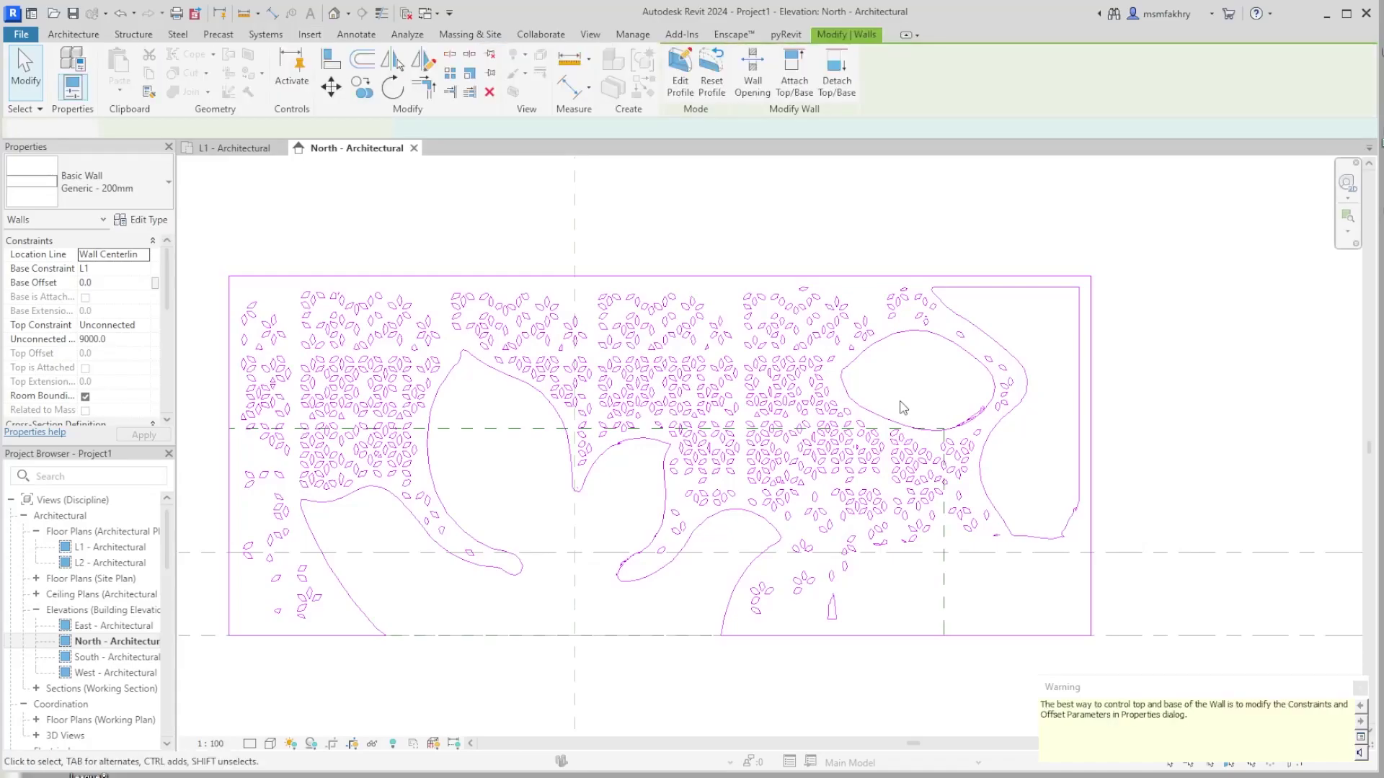
{"action": "left_click", "coordinate": [1360, 689]}
{"action": "key", "text": "Escape"}
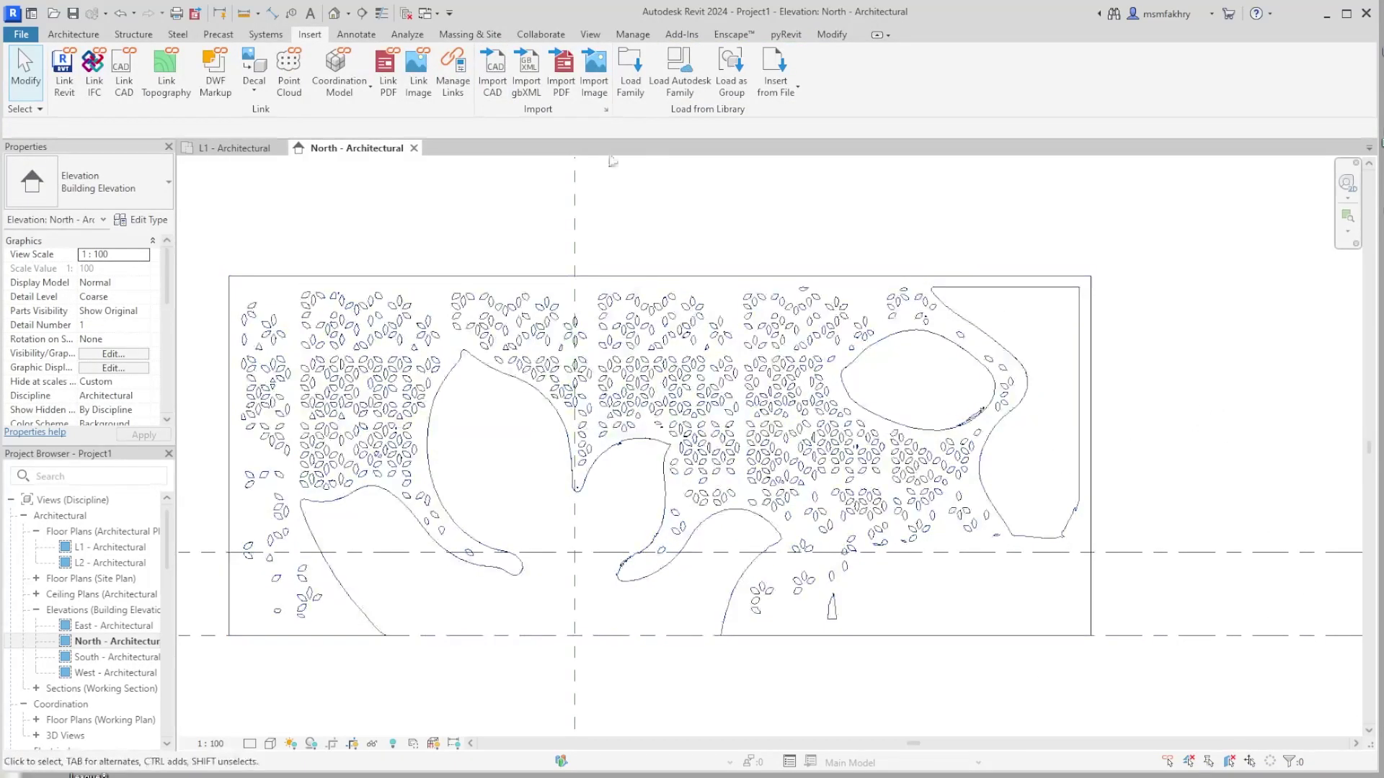
Open the default 3D view and display the carved wall in a shaded visual style.
{"action": "left_click", "coordinate": [335, 16]}
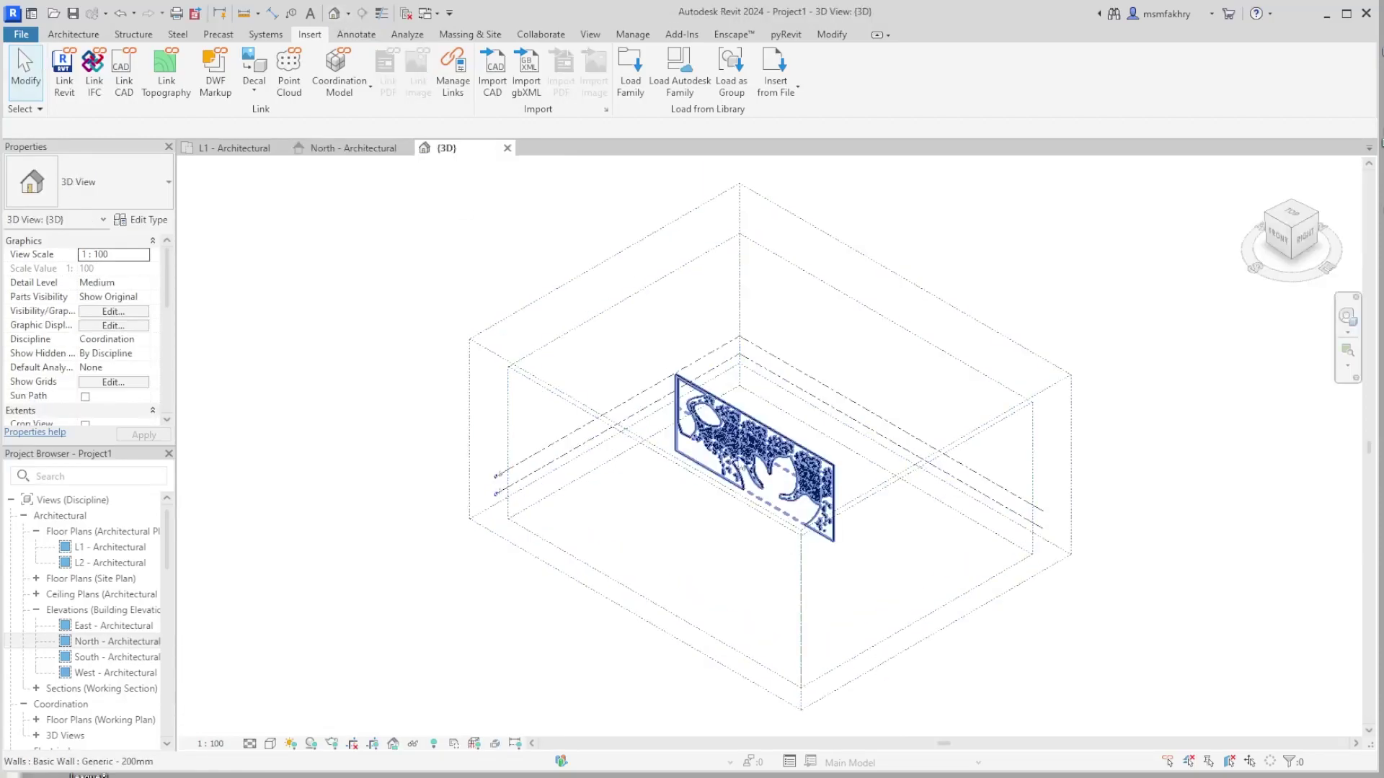
{"action": "scroll", "coordinate": [811, 473], "scroll_direction": "up", "scroll_amount": 3}
{"action": "middle_click_drag", "start_coordinate": [811, 472], "coordinate": [958, 531], "text": "shift"}
{"action": "scroll", "coordinate": [959, 531], "scroll_direction": "up", "scroll_amount": 1}
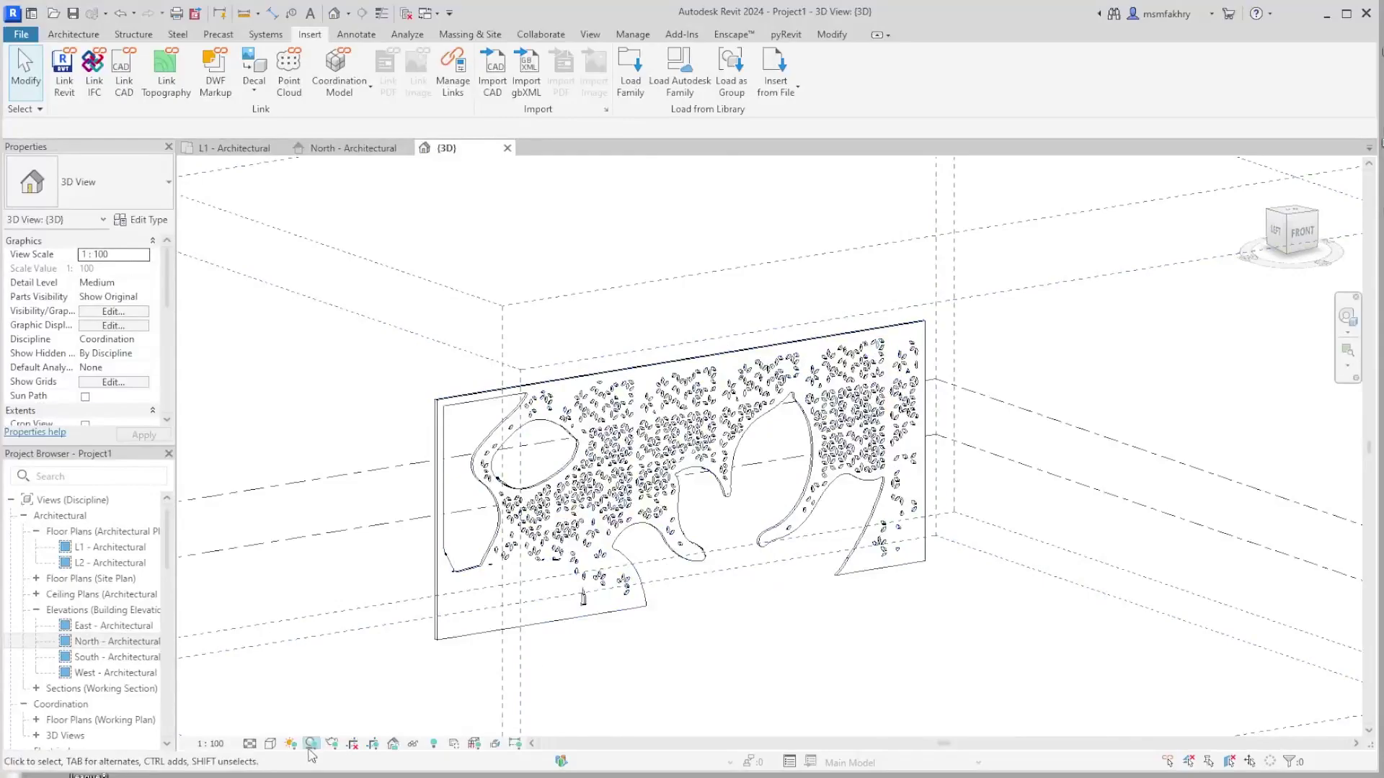
{"action": "left_click", "coordinate": [270, 743]}
{"action": "left_click", "coordinate": [353, 681]}
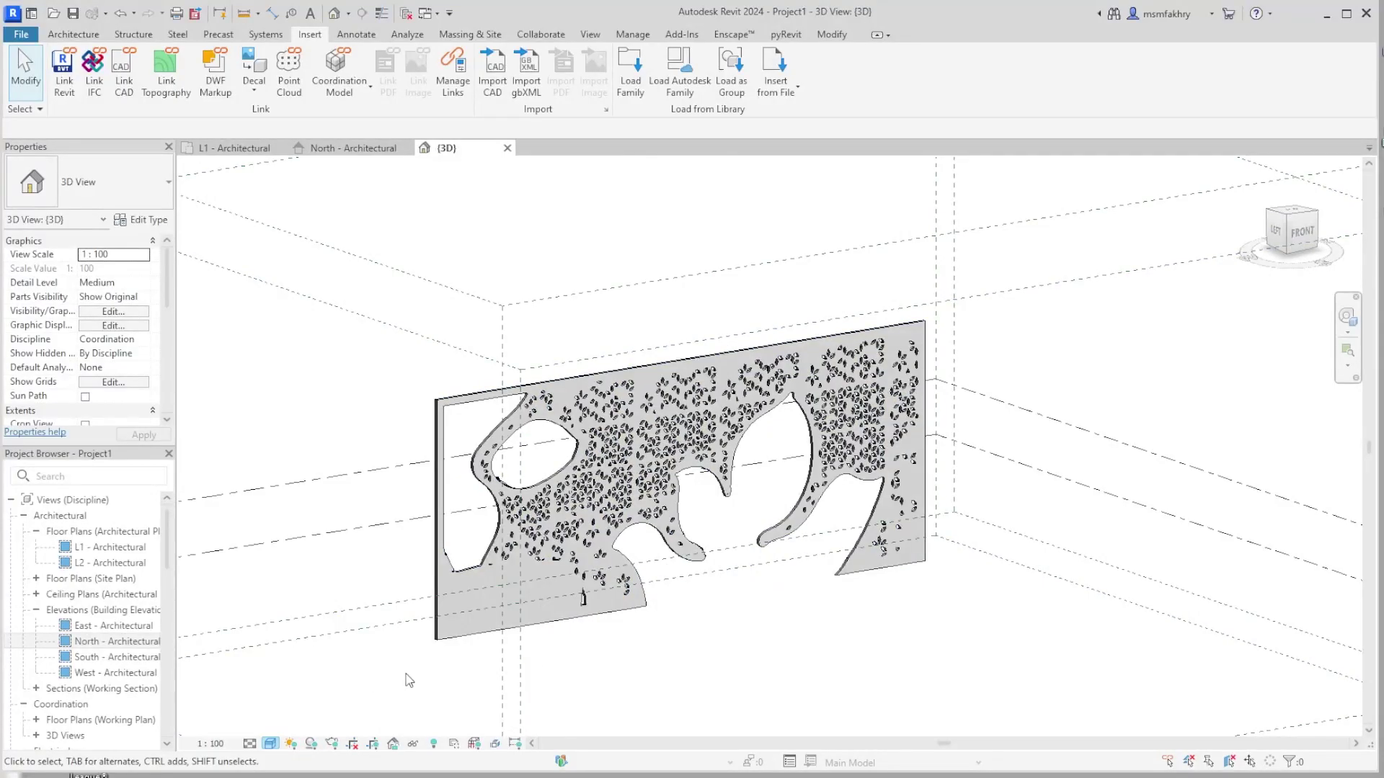
{"action": "middle_click_drag", "start_coordinate": [828, 612], "coordinate": [829, 549], "text": "shift"}
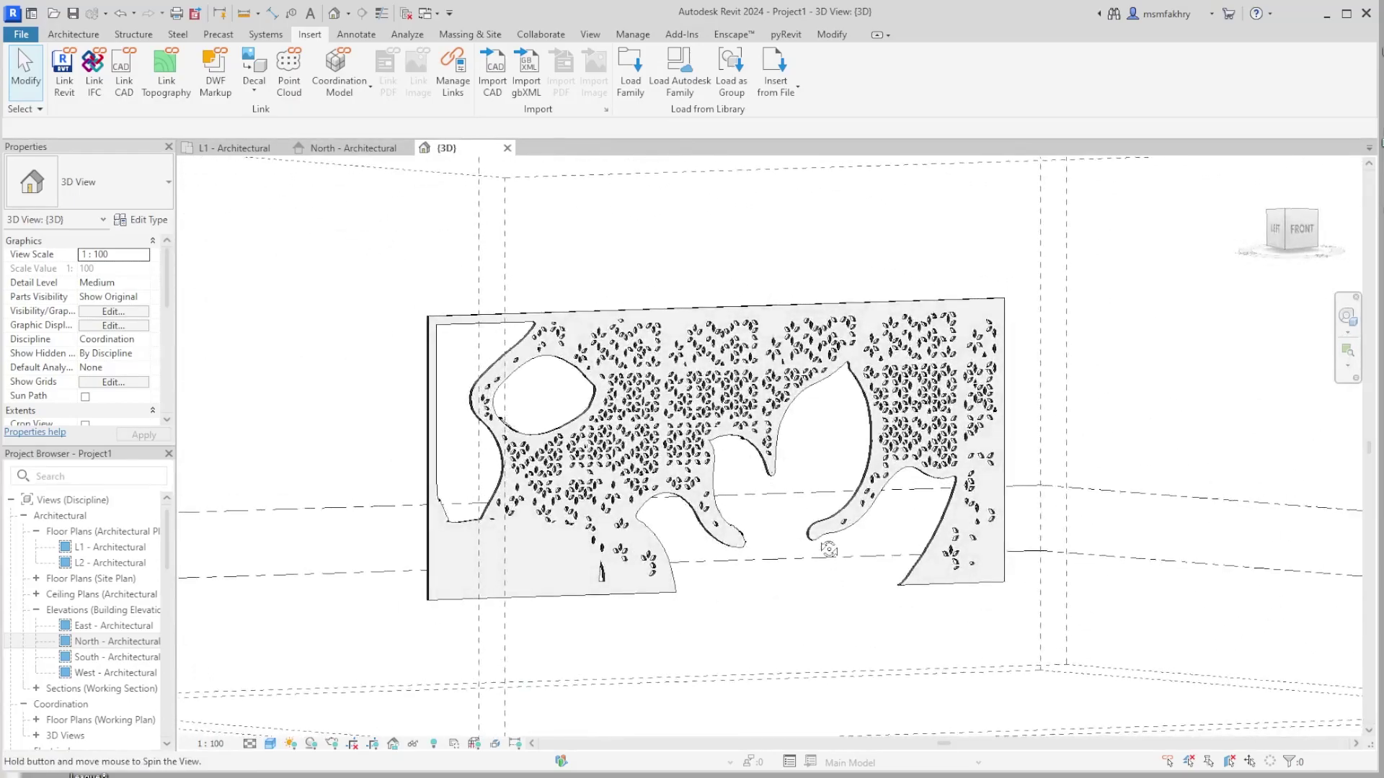
Hide the two scope boxes in the 3D view.
{"action": "scroll", "coordinate": [957, 409], "scroll_direction": "down", "scroll_amount": 4}
{"action": "left_click_drag", "start_coordinate": [1050, 319], "coordinate": [979, 387]}
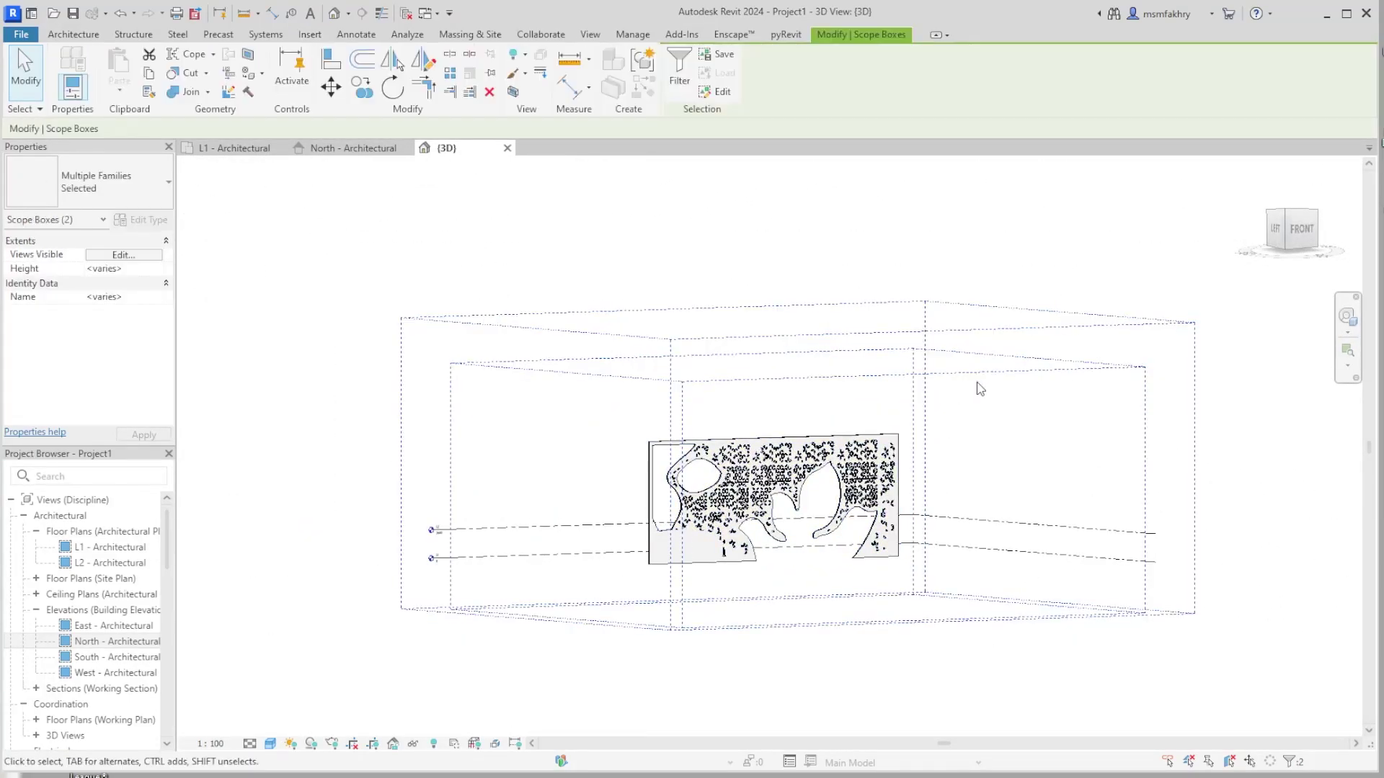
{"action": "right_click", "coordinate": [974, 369]}
{"action": "mouse_move", "coordinate": [1124, 443]}
{"action": "left_click", "coordinate": [1191, 442]}
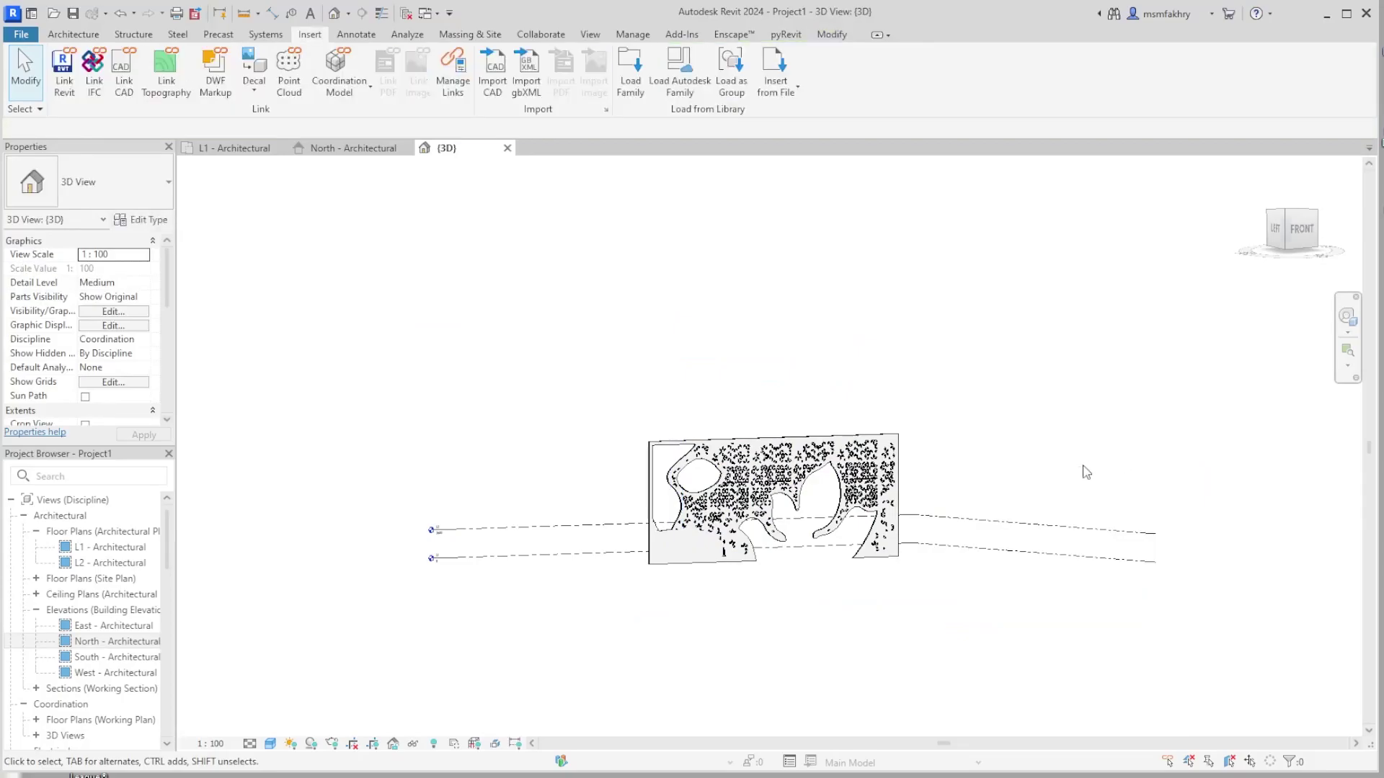
Hide the two levels in the 3D view and turn the view to face the carved wall straight on.
{"action": "left_click_drag", "start_coordinate": [1130, 479], "coordinate": [1068, 610]}
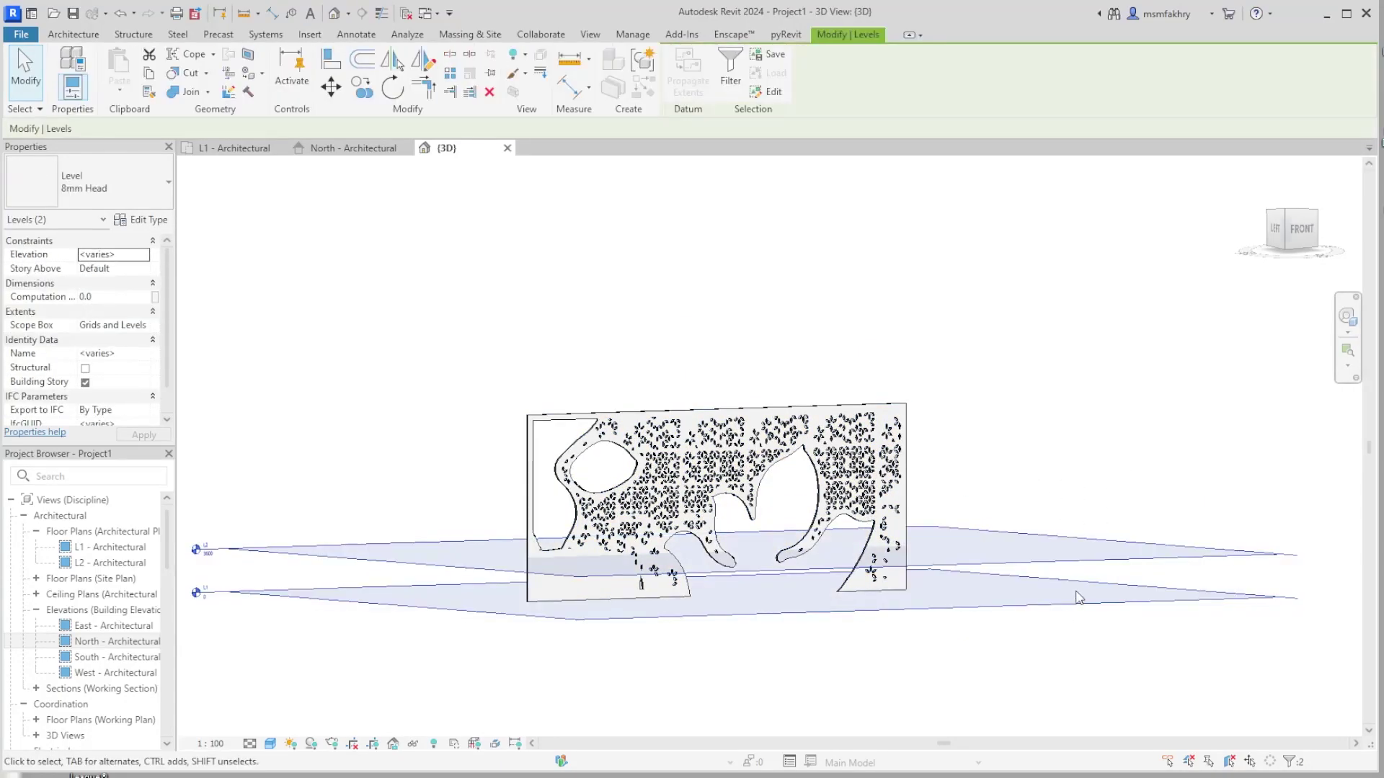
{"action": "right_click", "coordinate": [1112, 557]}
{"action": "mouse_move", "coordinate": [1182, 191]}
{"action": "left_click", "coordinate": [1333, 193]}
{"action": "scroll", "coordinate": [691, 530], "scroll_direction": "up", "scroll_amount": 3}
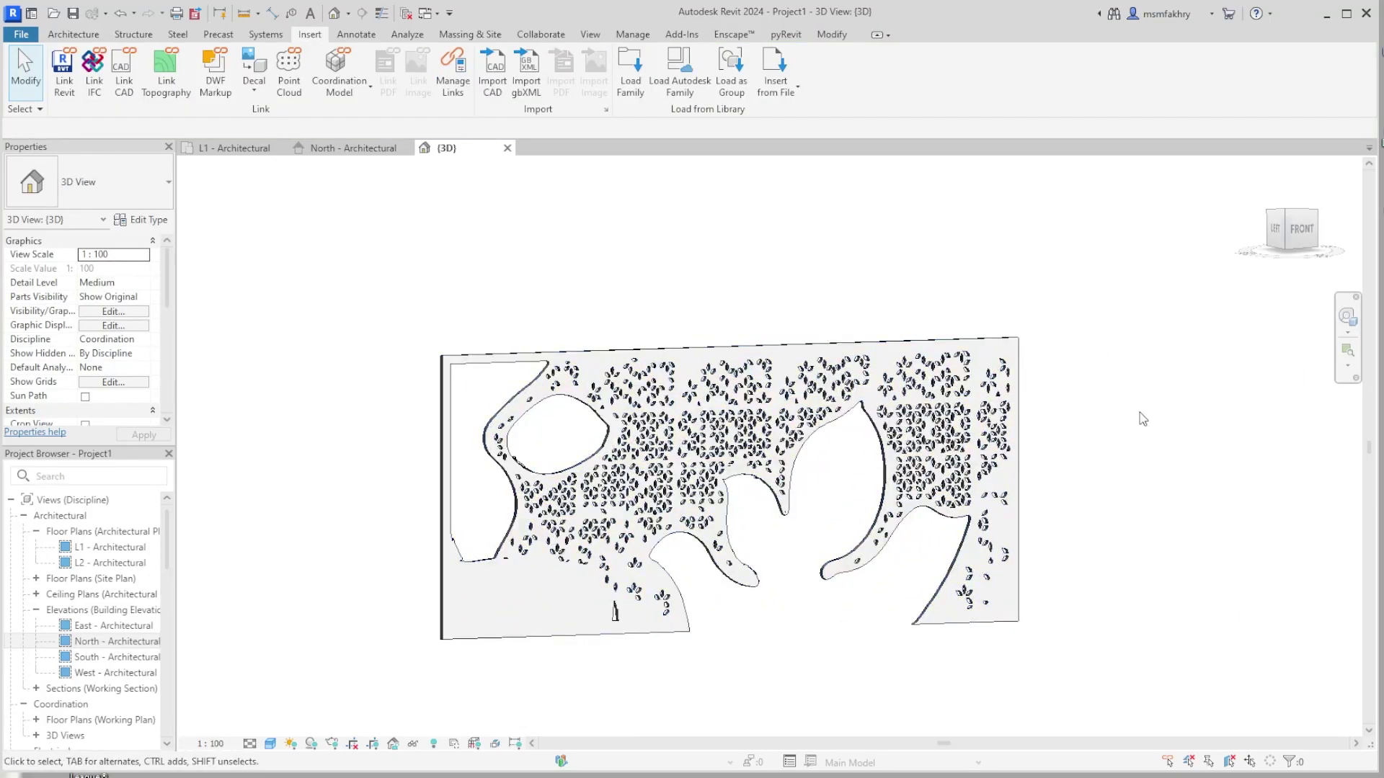
{"action": "middle_click_drag", "start_coordinate": [1140, 412], "coordinate": [1176, 412], "text": "shift"}
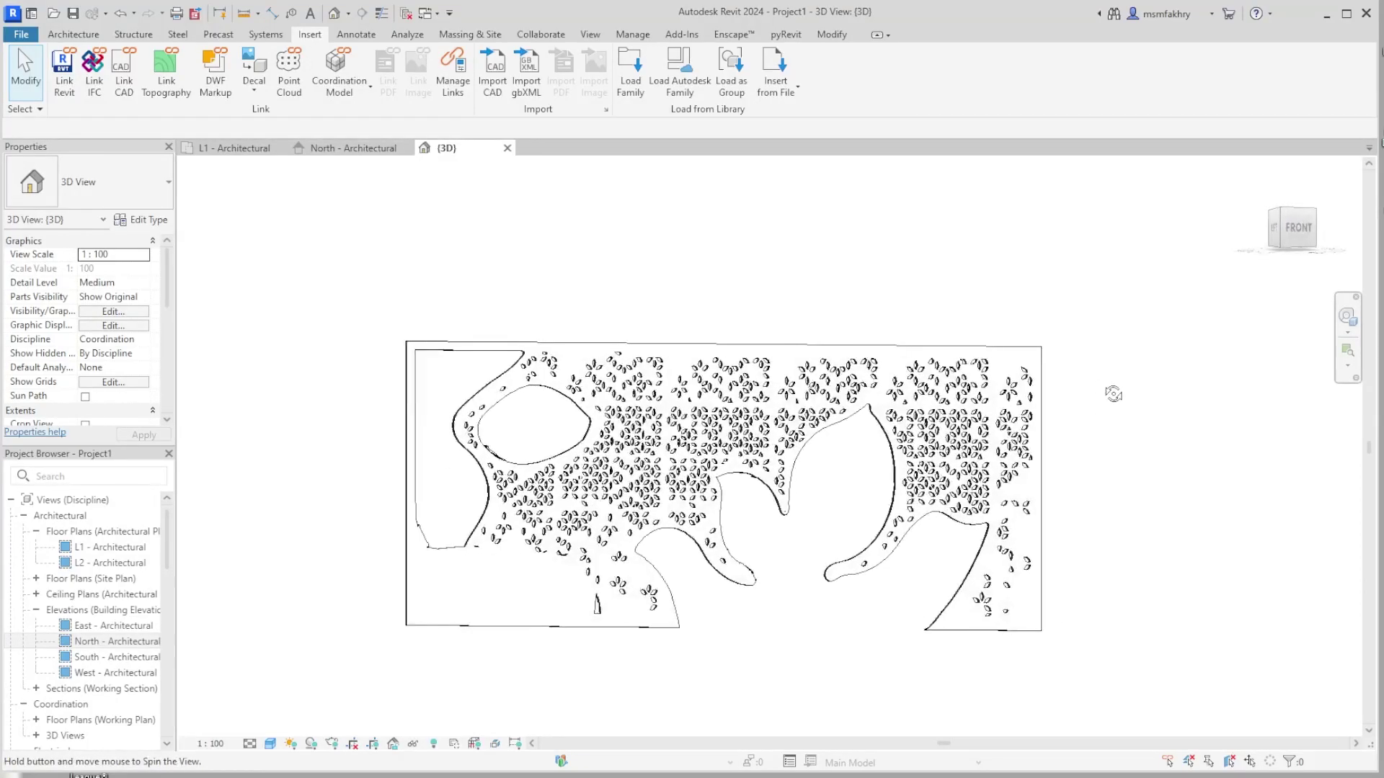
{"action": "left_click", "coordinate": [1283, 228]}
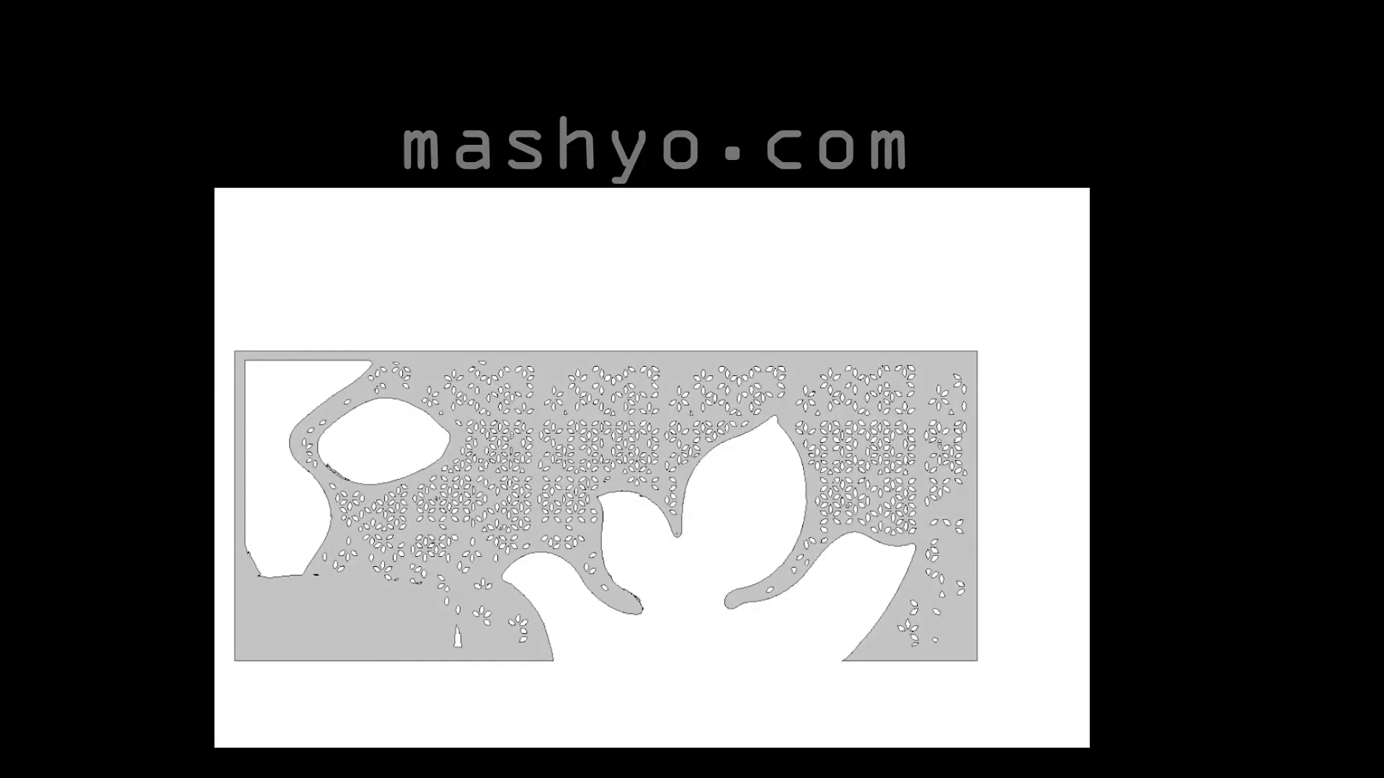